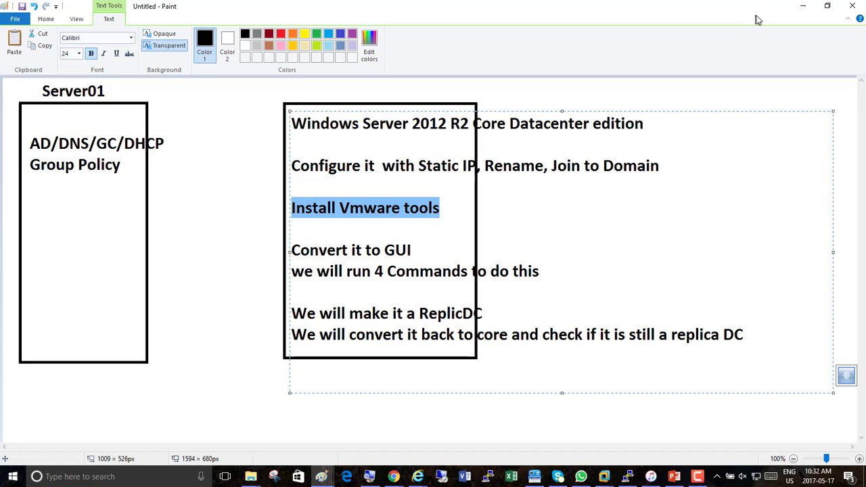
# - Minimize the Paint plan notes and switch to the 70-410 VMware Workstation window
pyautogui.click(802, 8)
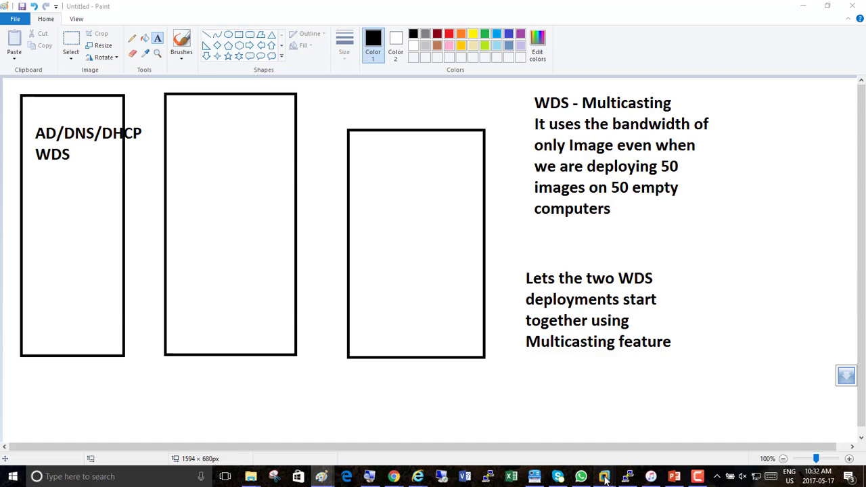
pyautogui.moveTo(604, 476)
pyautogui.click(764, 416)
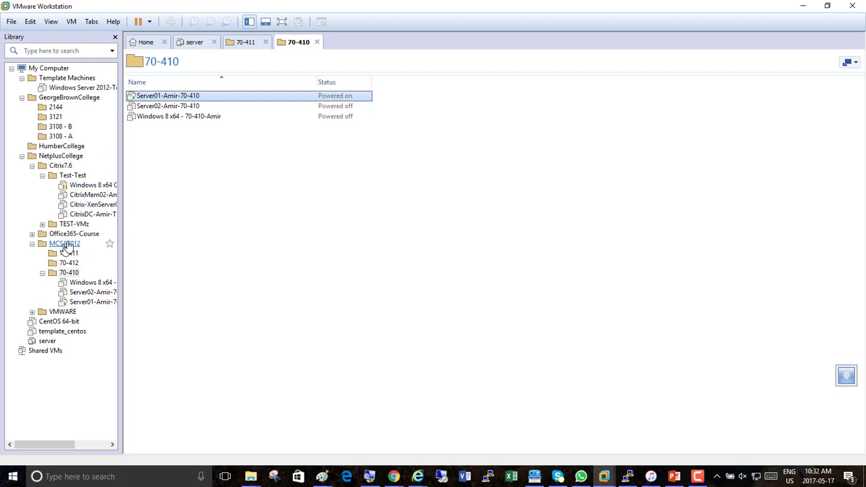
# - Turn on the screen magnifier to enlarge the whole screen
pyautogui.click(369, 476)
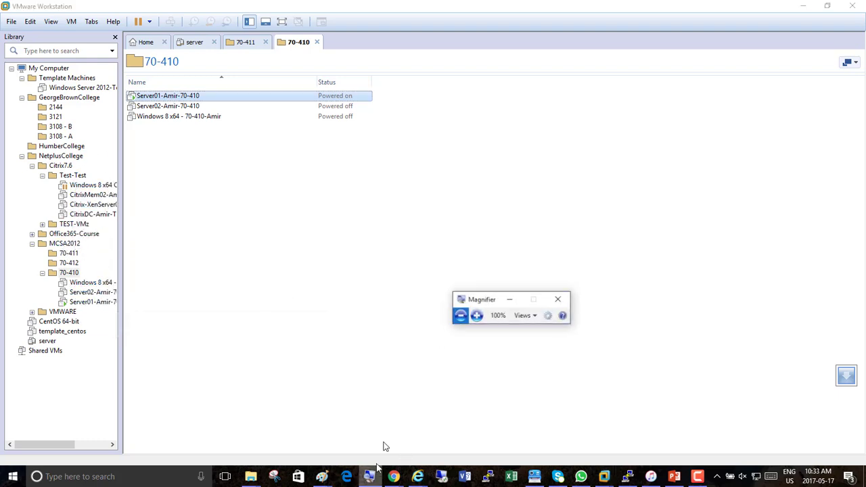
pyautogui.click(479, 311)
pyautogui.click(479, 311)
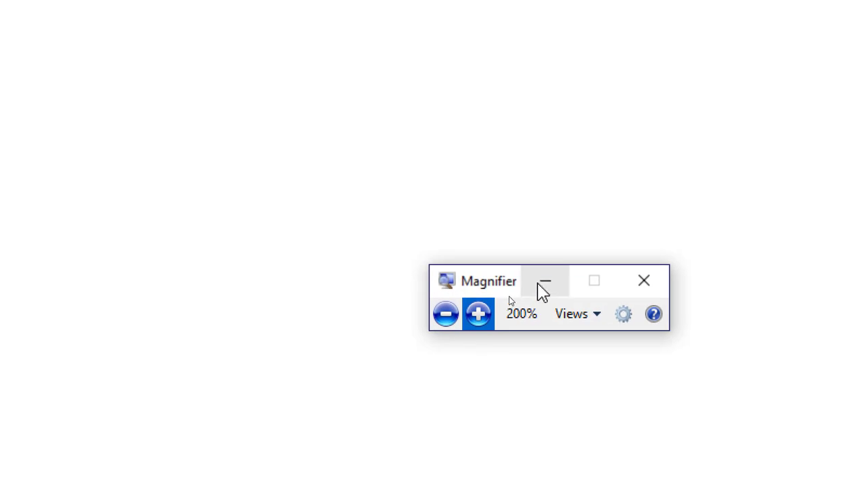
pyautogui.click(513, 295)
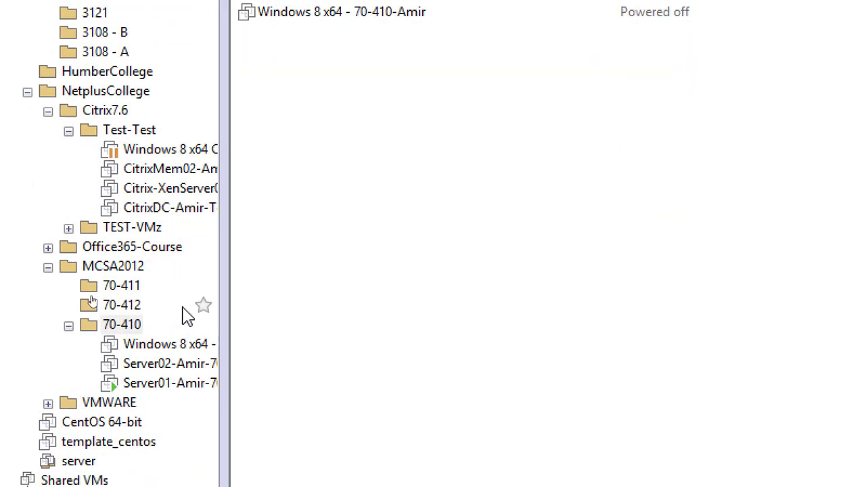
# - Open the Server01 VM console and close the 70-411 and 70-410 folder tabs
pyautogui.doubleClick(163, 295)
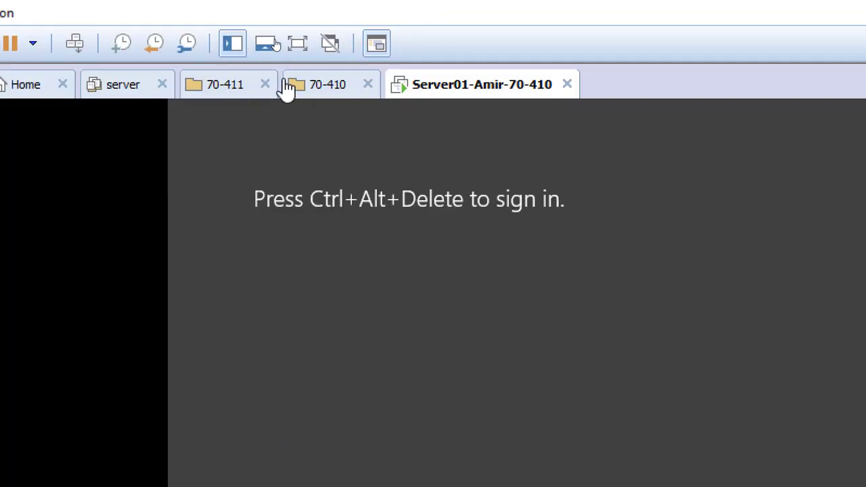
pyautogui.click(265, 84)
pyautogui.click(264, 84)
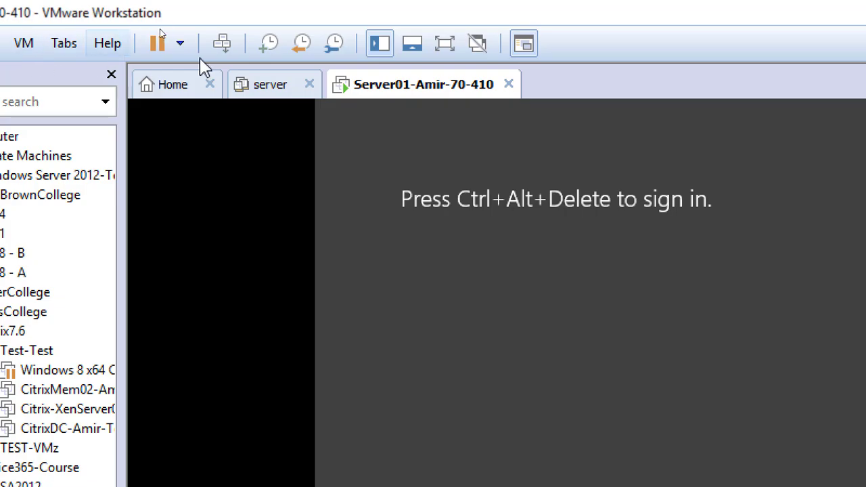
# - Send Ctrl+Alt+Delete and sign in to the guest with the account password
pyautogui.click(222, 45)
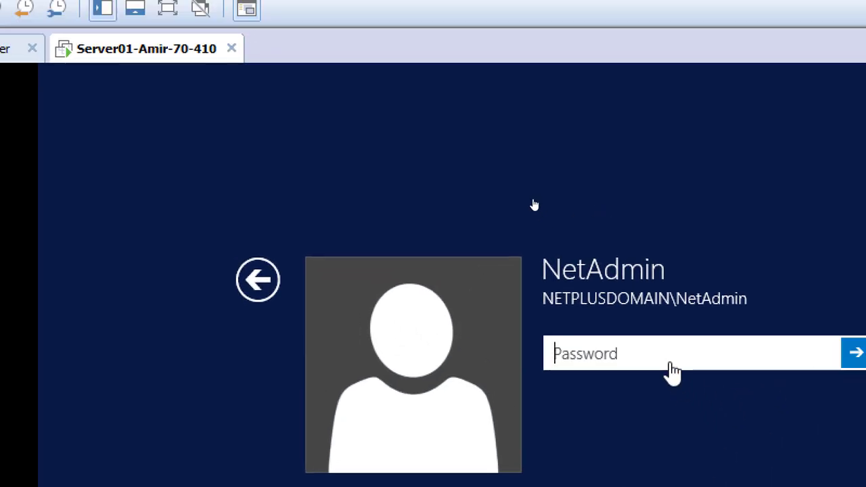
pyautogui.write('Pa')
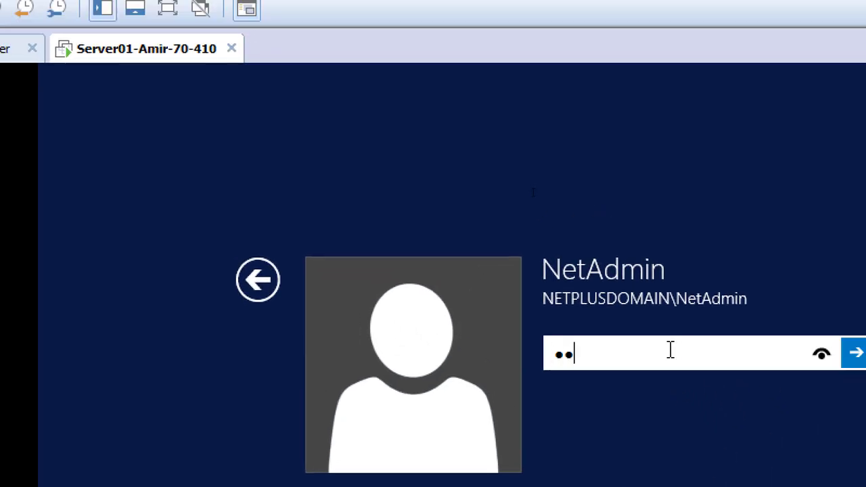
pyautogui.press('Return')
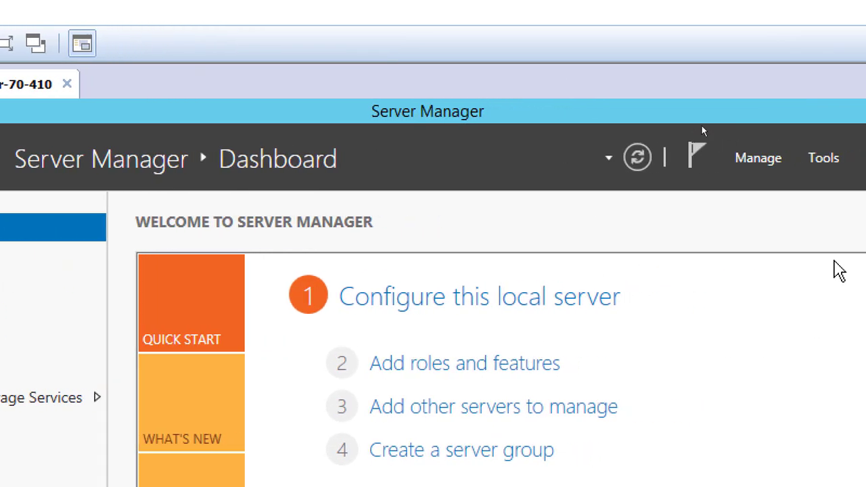
# - Launch Active Directory Users and Computers, then DNS Manager, from Server Manager's Tools menu
pyautogui.click(793, 165)
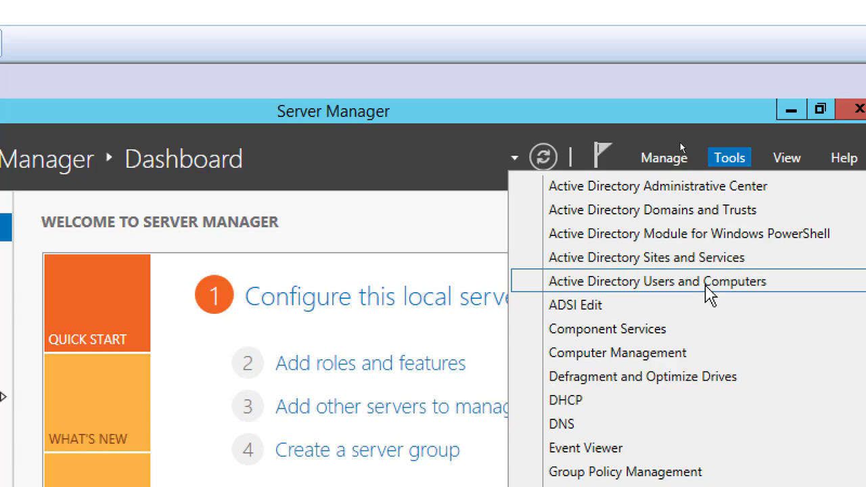
pyautogui.click(704, 285)
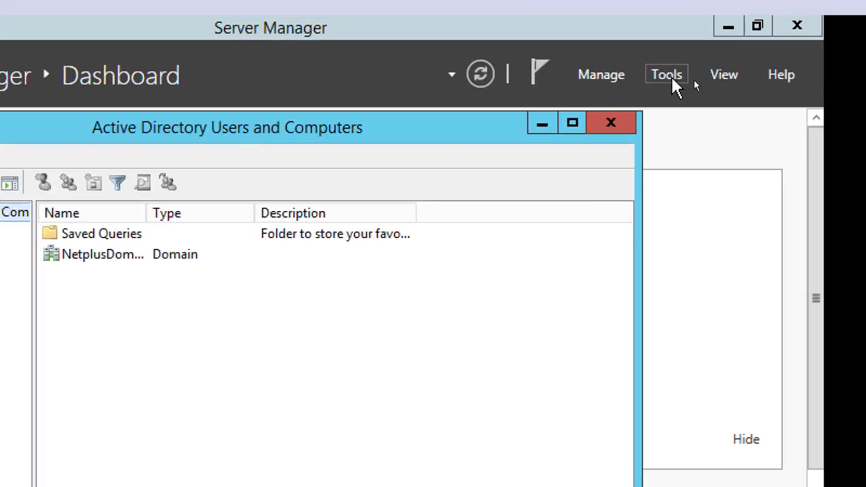
pyautogui.click(676, 76)
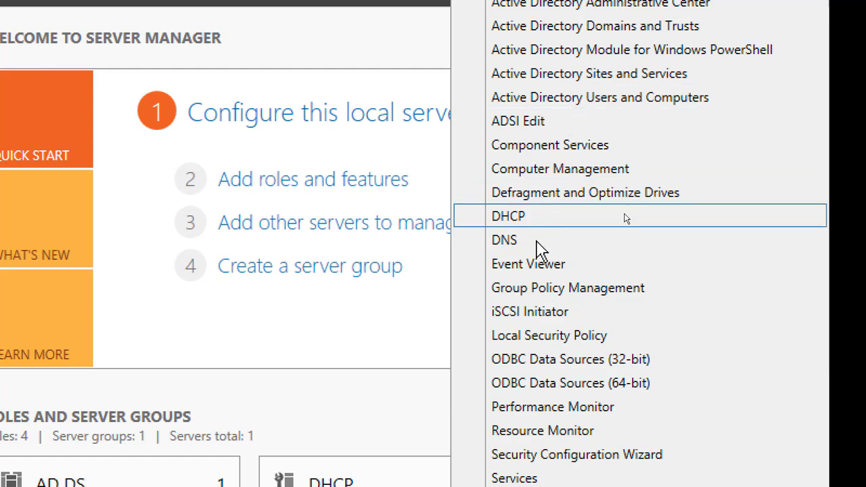
pyautogui.click(548, 248)
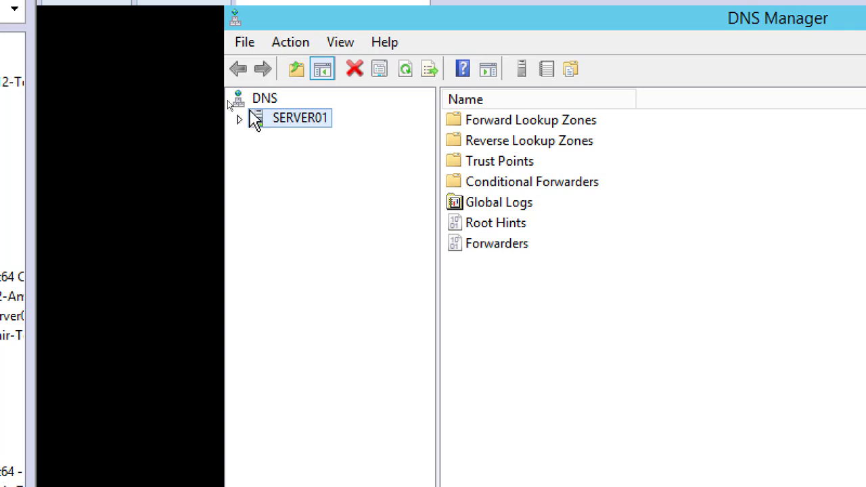
# - Expand SERVER01's Forward Lookup Zones and view the NetplusDomain.local host records
pyautogui.click(241, 120)
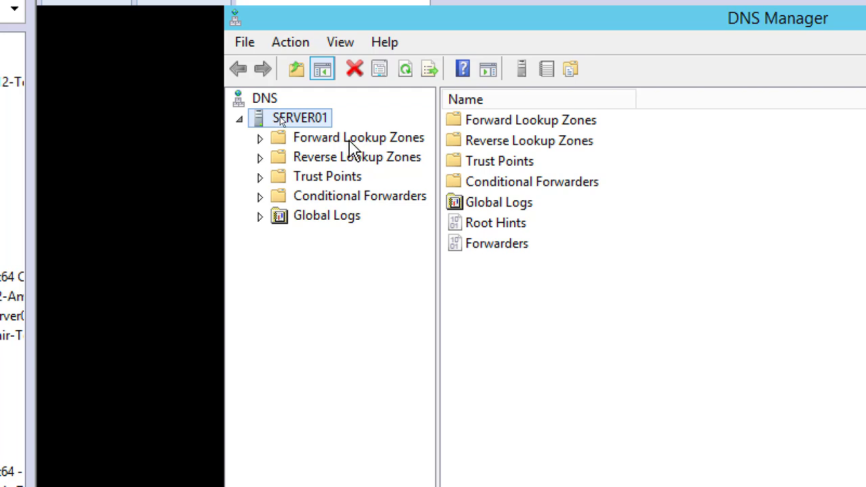
pyautogui.click(338, 139)
pyautogui.click(260, 138)
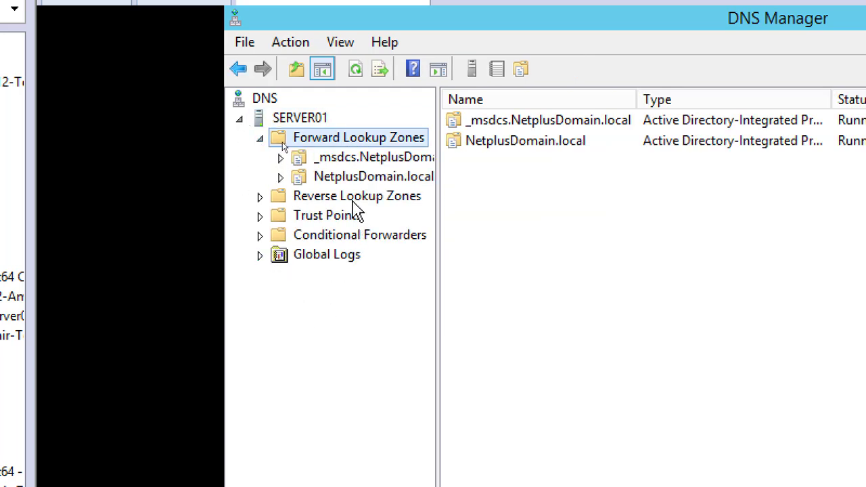
pyautogui.click(356, 179)
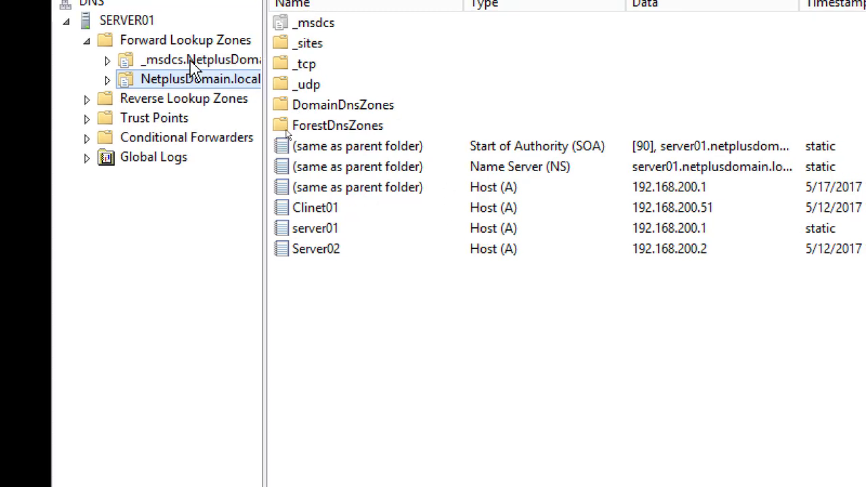
# - Browse the 200.168.192.in-addr.arpa reverse zone's PTR records, comparing with the host records
pyautogui.click(192, 106)
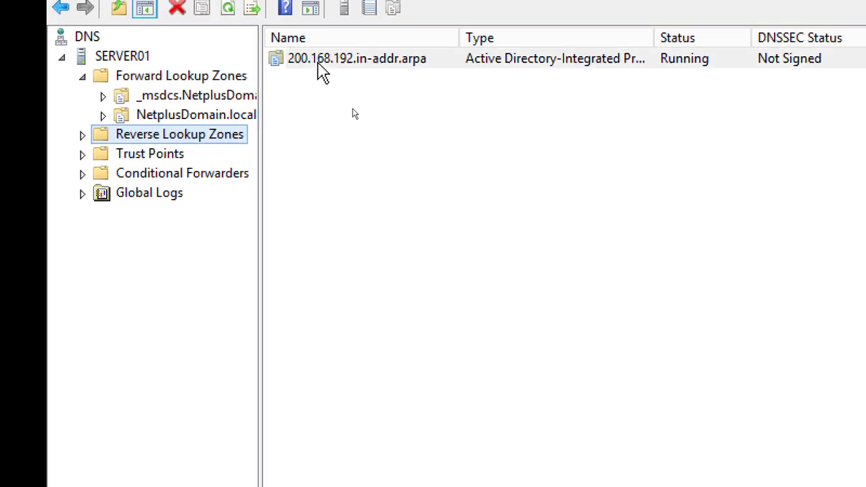
pyautogui.doubleClick(317, 62)
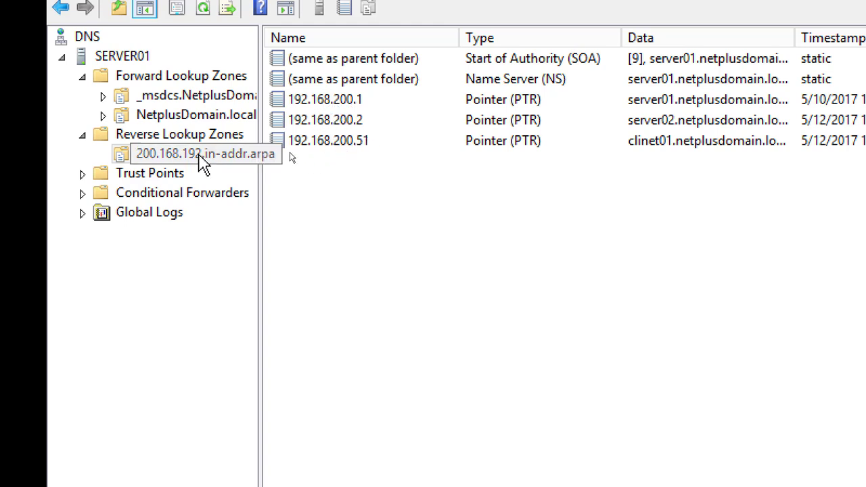
pyautogui.click(182, 117)
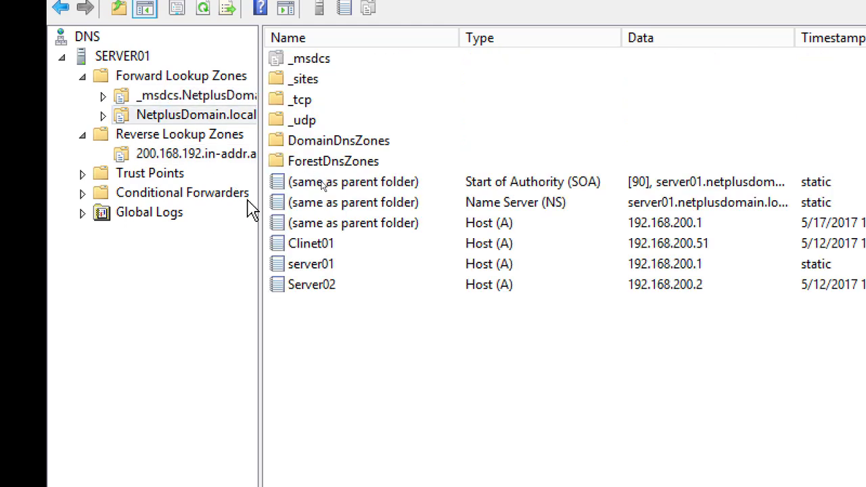
pyautogui.click(201, 138)
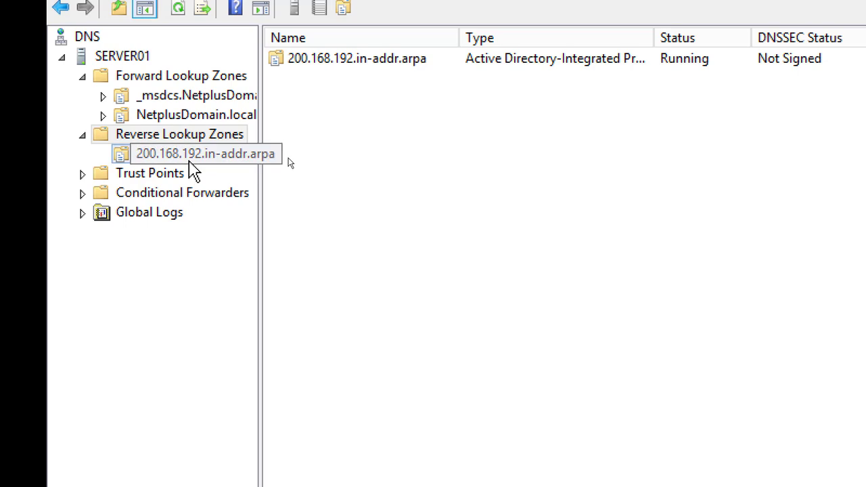
pyautogui.click(190, 162)
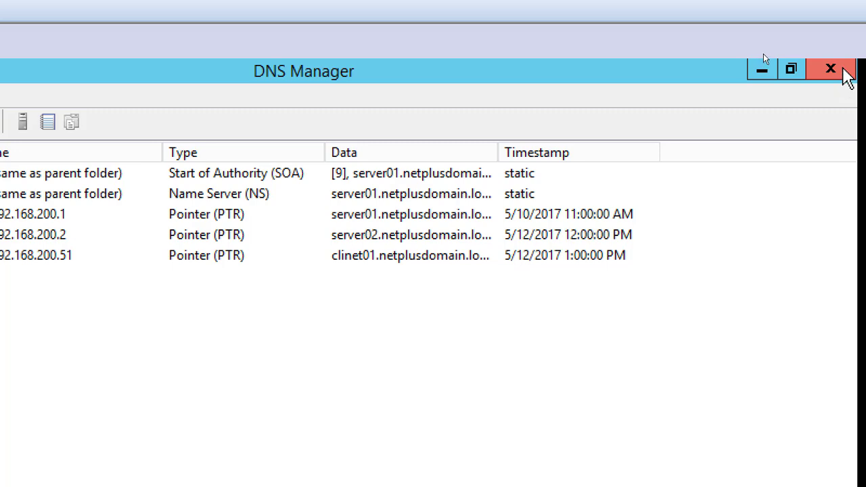
# - Close DNS Manager, then browse Domain Controllers and the Computers container showing CLINET01 and SERVER02
pyautogui.click(843, 68)
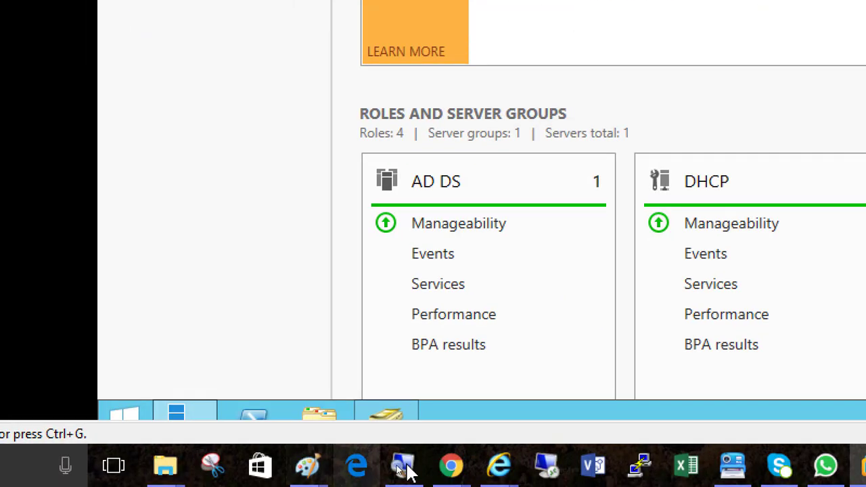
pyautogui.click(384, 422)
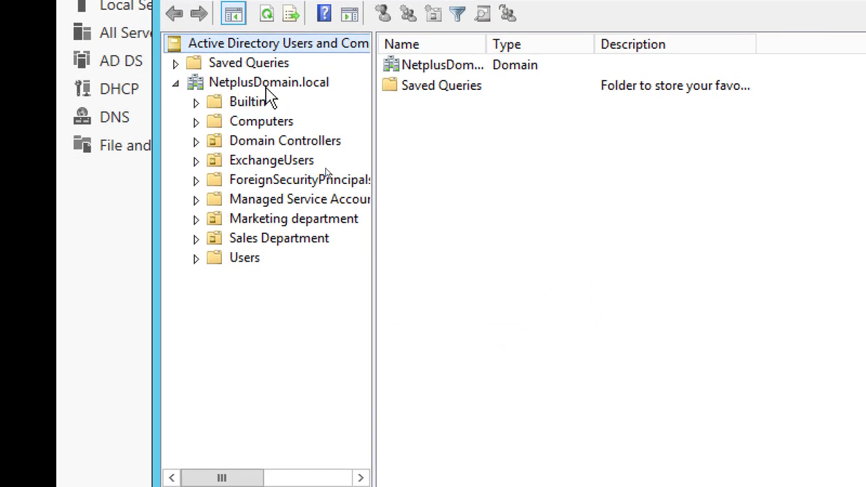
pyautogui.click(298, 142)
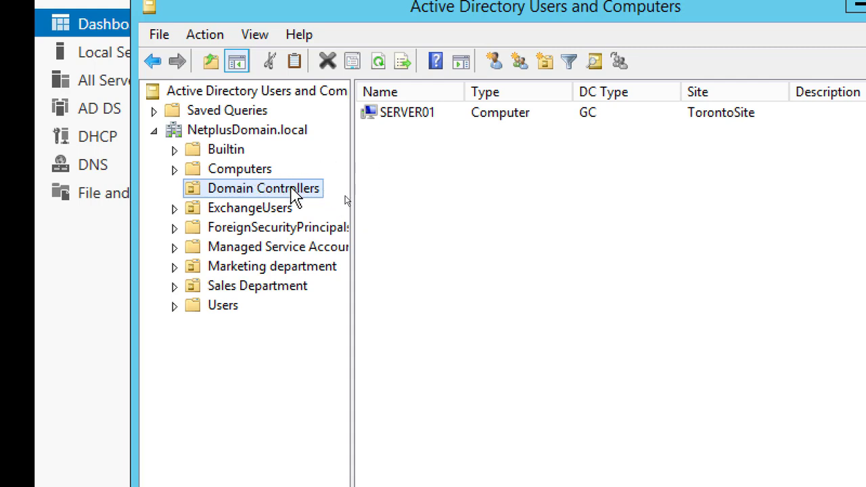
pyautogui.click(236, 172)
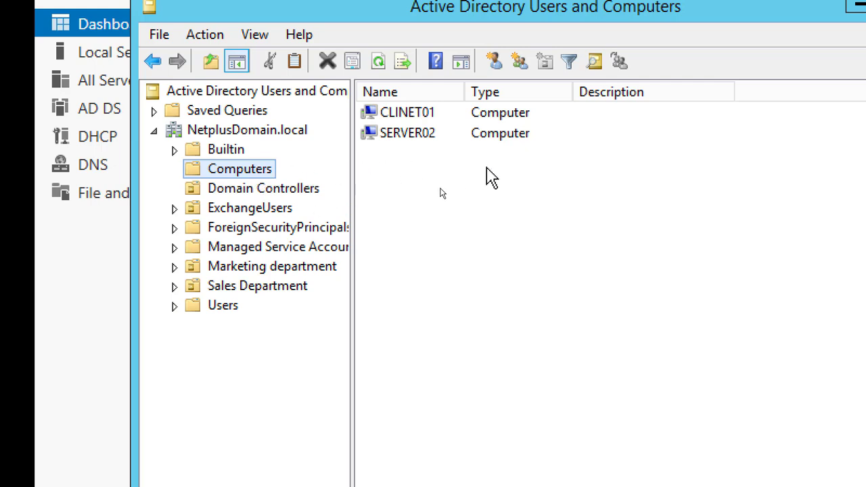
pyautogui.click(298, 197)
pyautogui.click(260, 175)
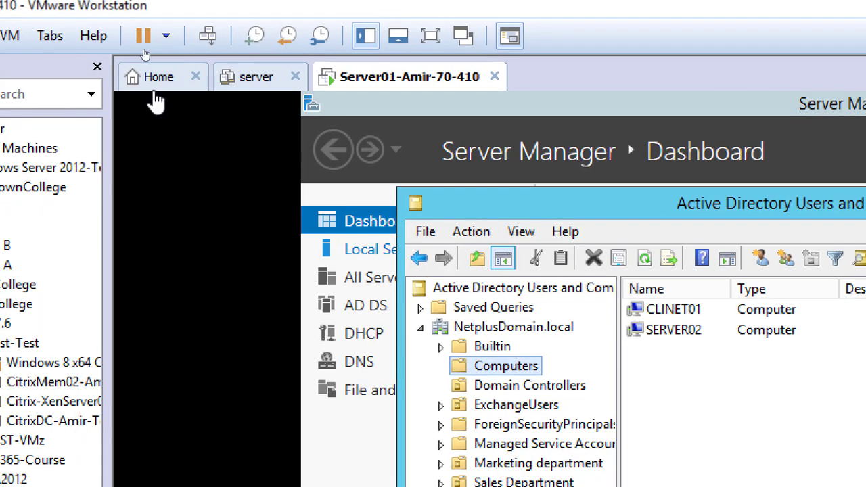
# - Close the extra 'server' VM tab and switch to the Workstation Home tab
pyautogui.click(295, 76)
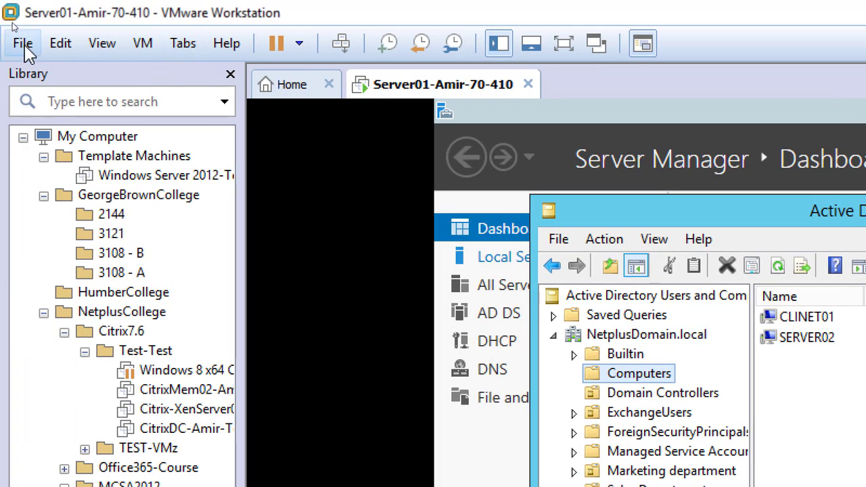
pyautogui.click(24, 43)
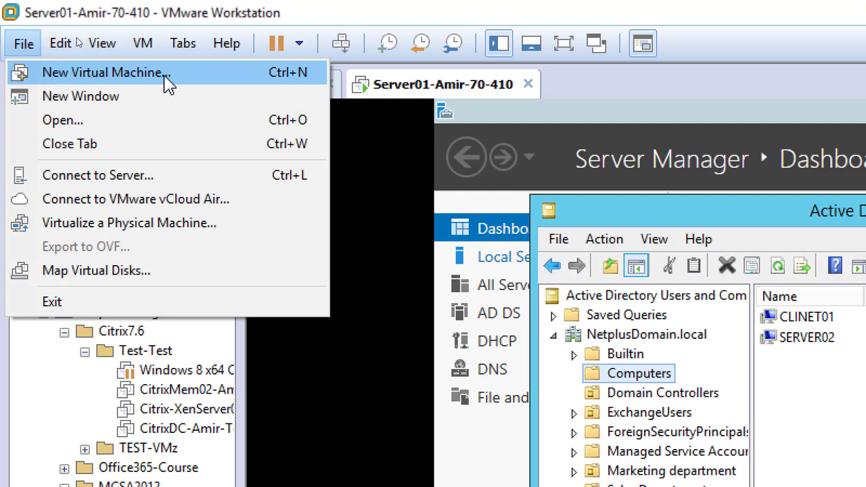
pyautogui.click(299, 97)
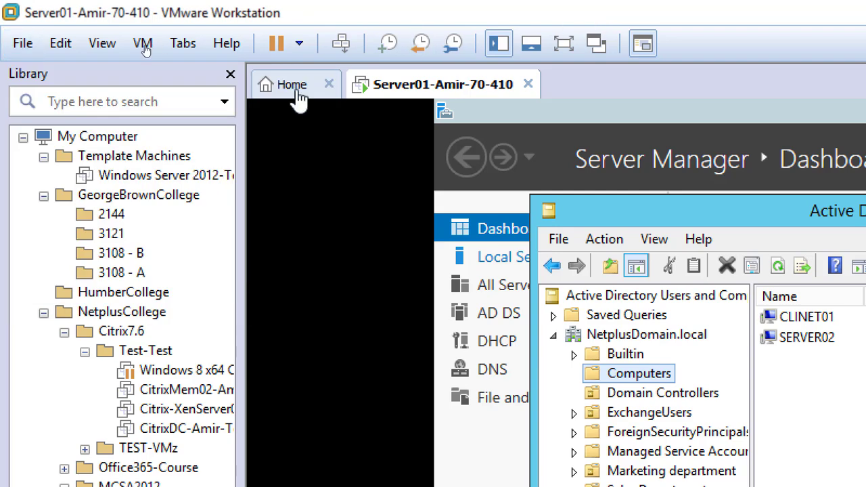
pyautogui.click(289, 96)
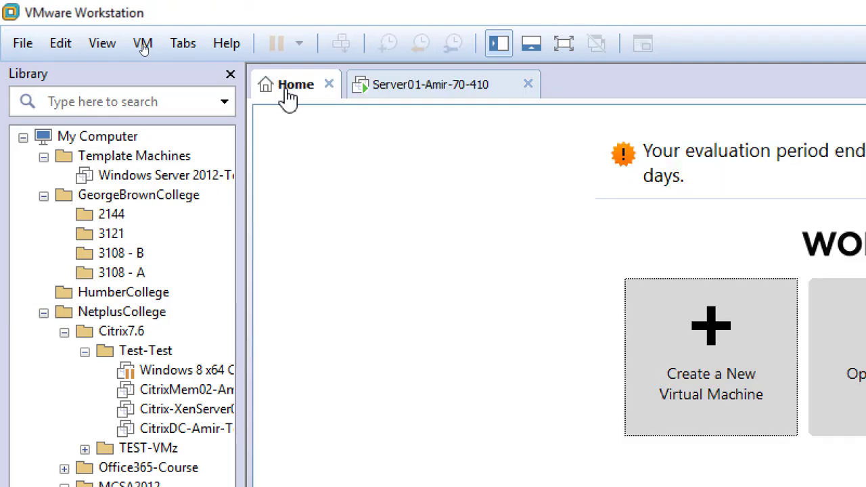
pyautogui.click(22, 43)
pyautogui.click(465, 10)
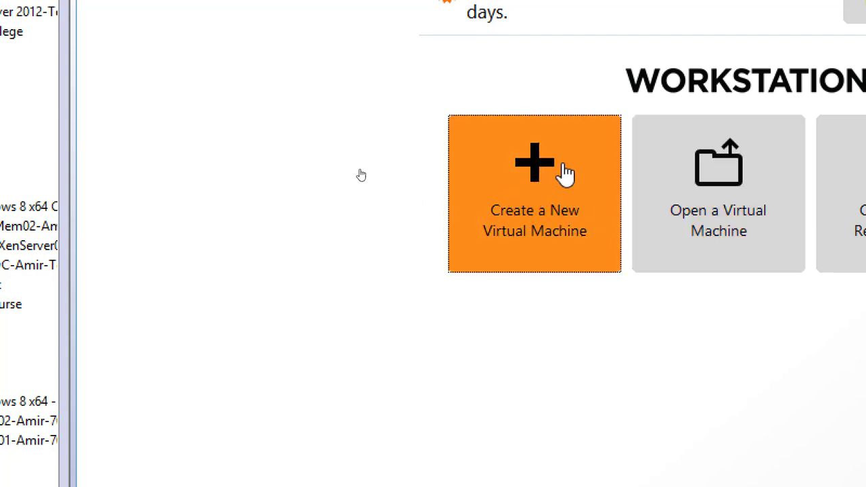
# - Start a Typical new virtual machine installing from an installer disc image (ISO) file
pyautogui.click(534, 199)
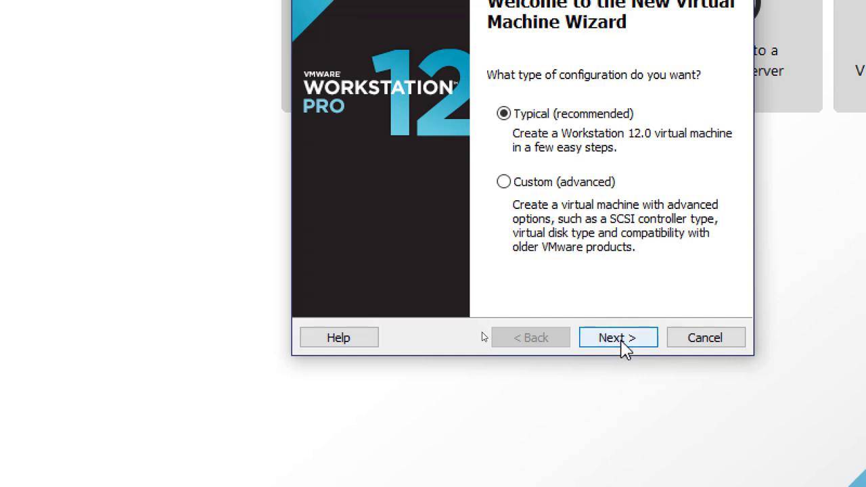
pyautogui.click(621, 341)
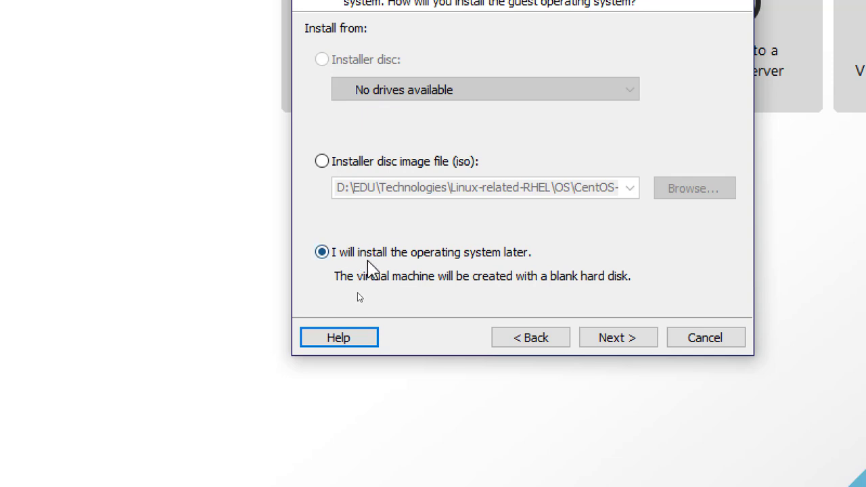
pyautogui.click(374, 165)
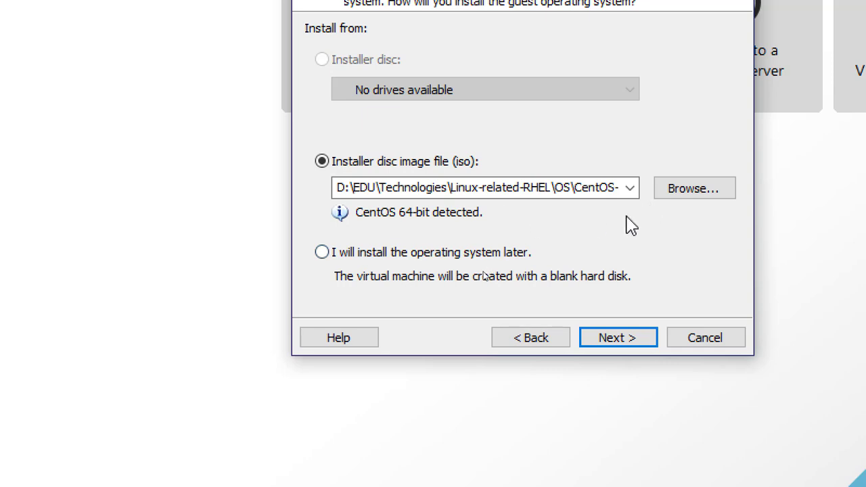
# - Browse to D:\EDU\Central_SOFT\iso and select (Windows2012R2).ISO as the installer image
pyautogui.click(717, 192)
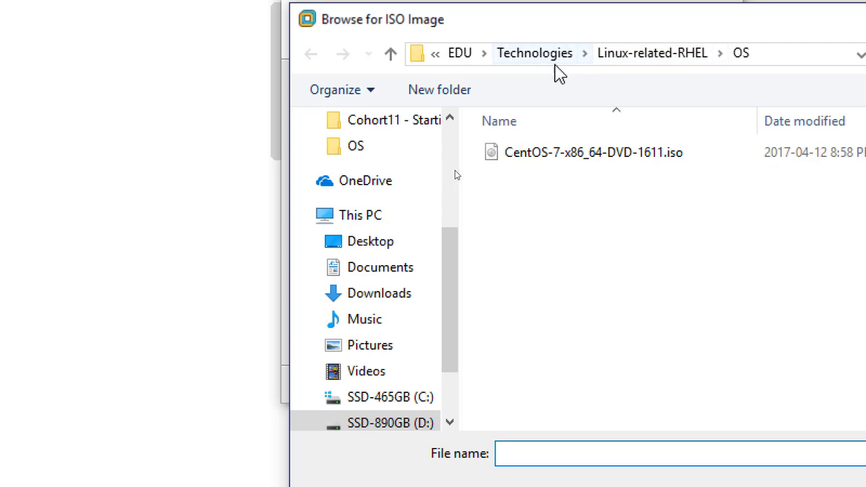
pyautogui.click(459, 54)
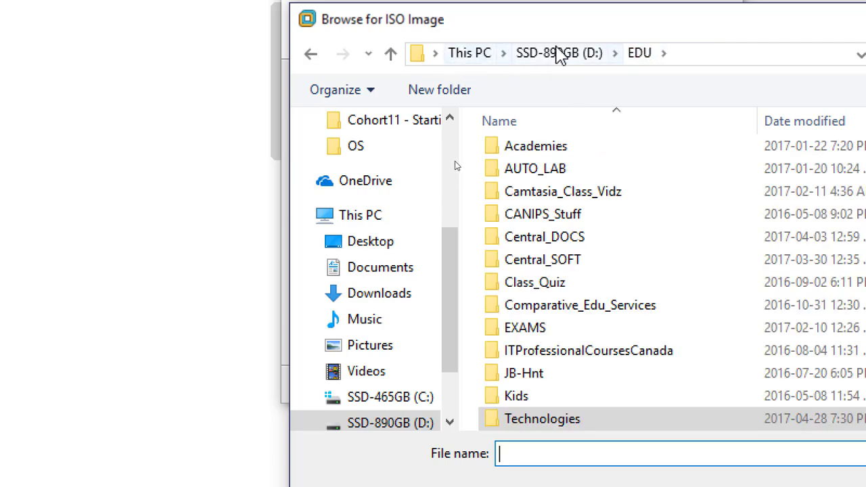
pyautogui.click(559, 54)
pyautogui.doubleClick(521, 225)
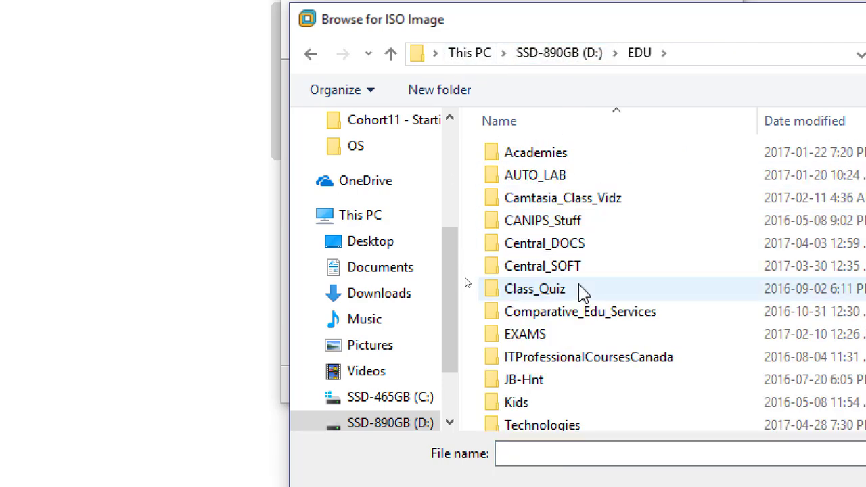
pyautogui.click(574, 268)
pyautogui.doubleClick(573, 267)
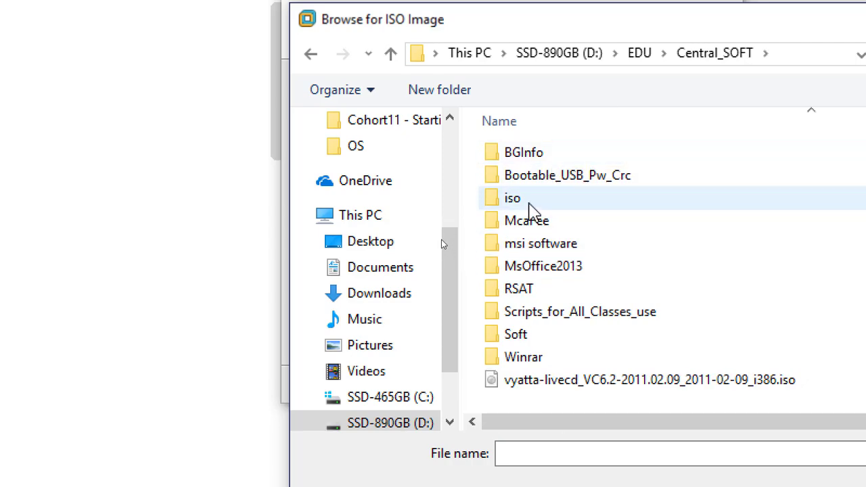
pyautogui.doubleClick(531, 199)
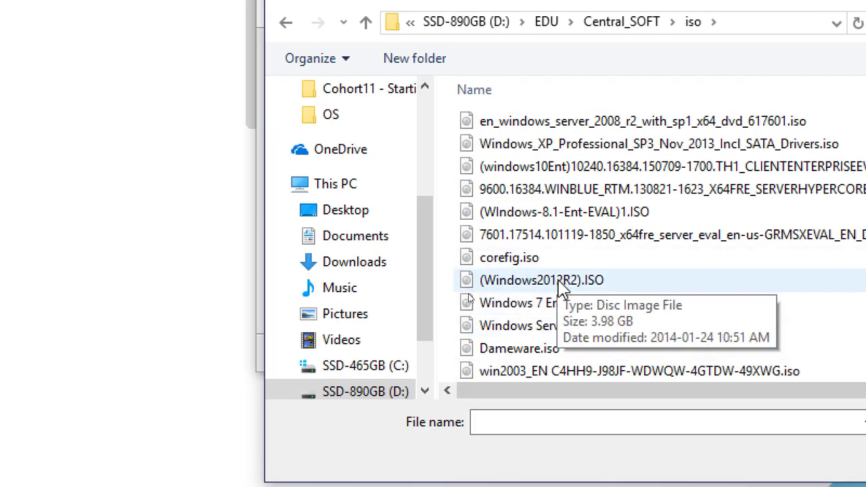
pyautogui.doubleClick(583, 312)
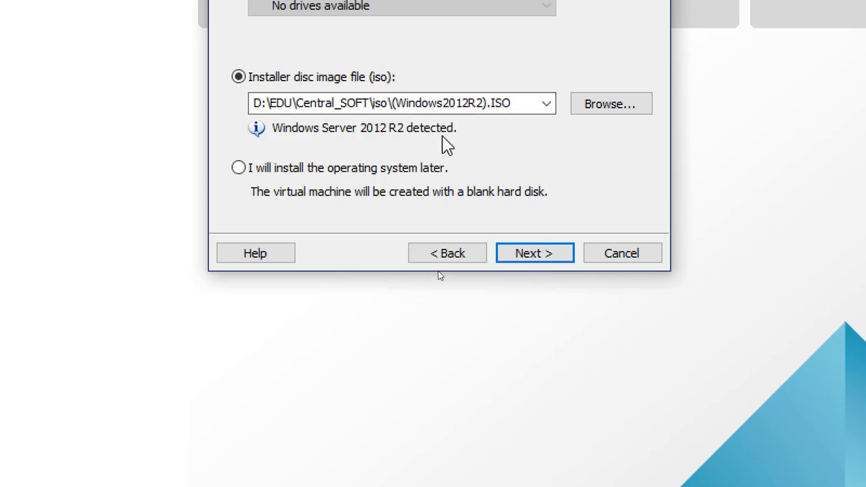
# - Append 'Servercore01' and the owner's name to the default 'Windows Server 2012' VM name
pyautogui.click(541, 262)
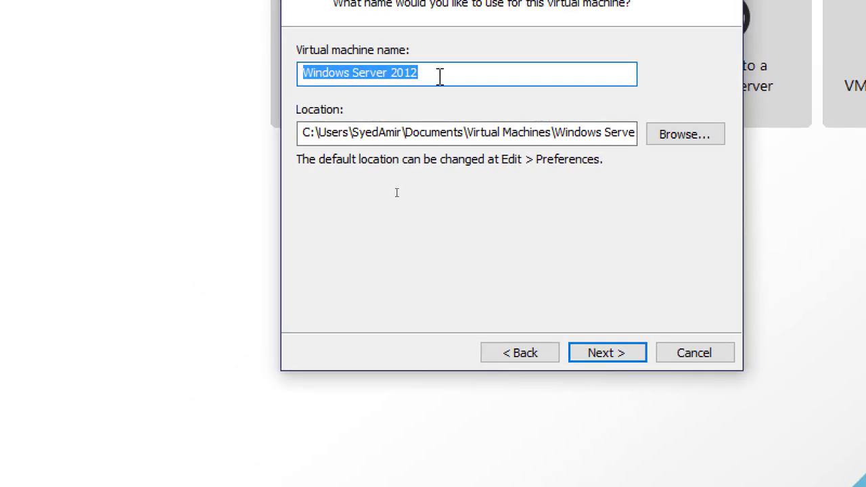
pyautogui.click(474, 74)
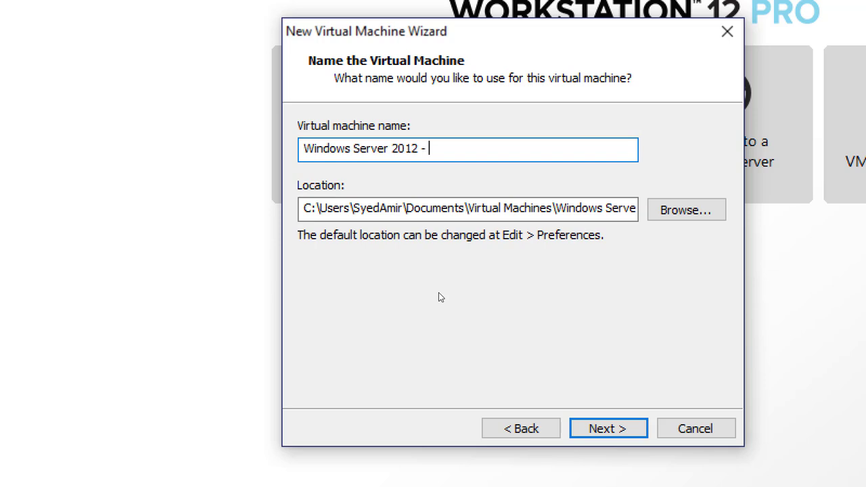
pyautogui.write('Servercore01')
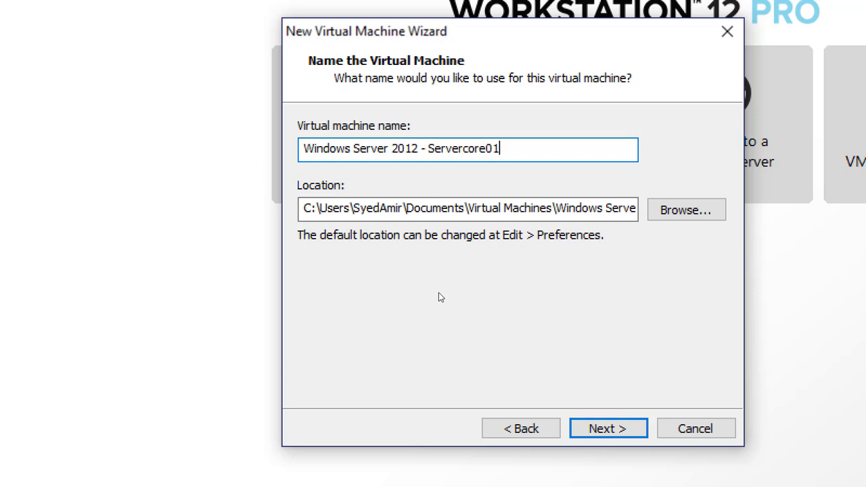
pyautogui.write(' - Amir')
# - Step back through the wizard, return to the naming page, and edit the VM name
pyautogui.click(519, 430)
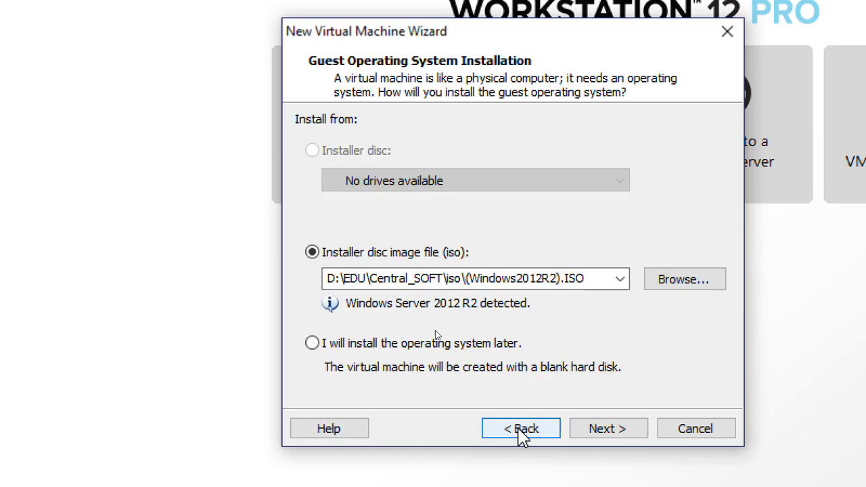
pyautogui.click(519, 432)
pyautogui.click(604, 428)
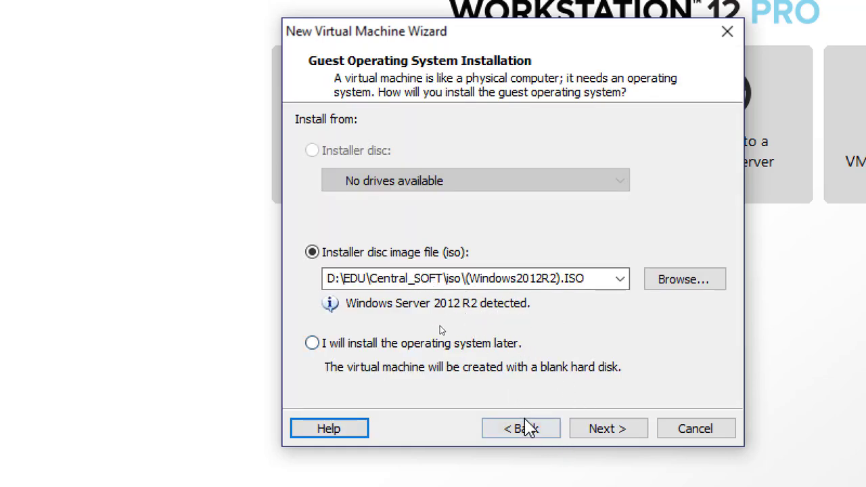
pyautogui.click(601, 430)
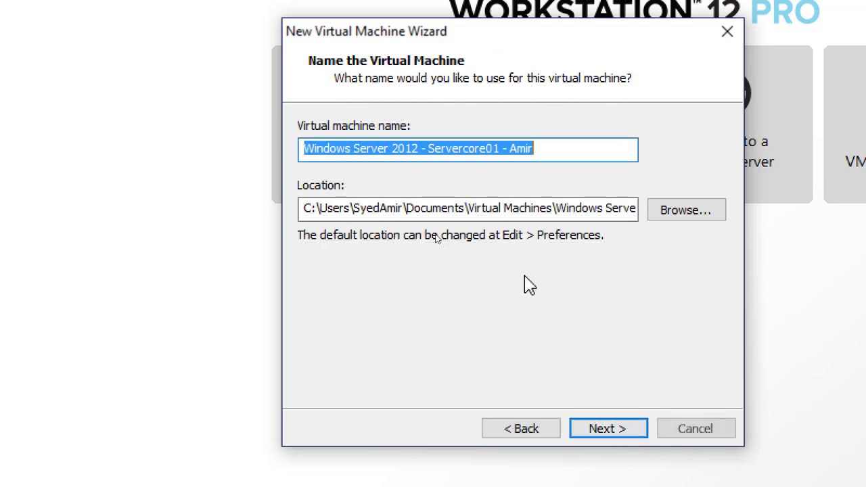
pyautogui.click(551, 148)
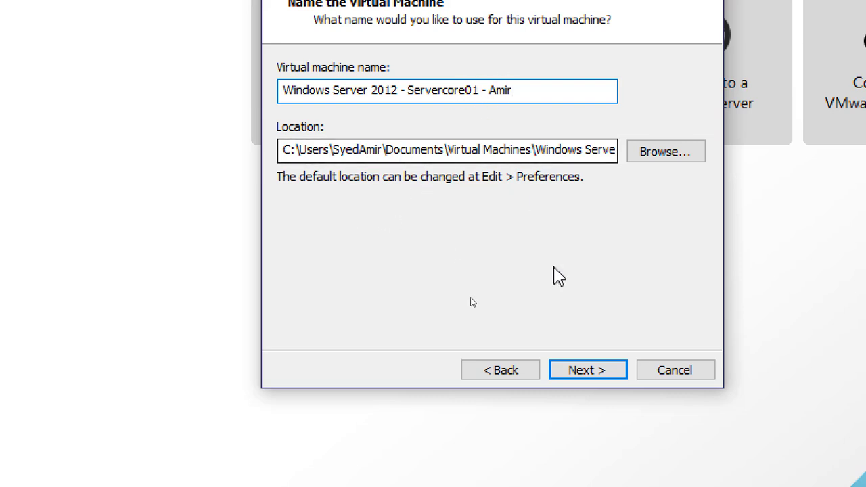
# - Keep the 60 GB disk split into multiple files and continue to the Ready to Create summary
pyautogui.click(590, 369)
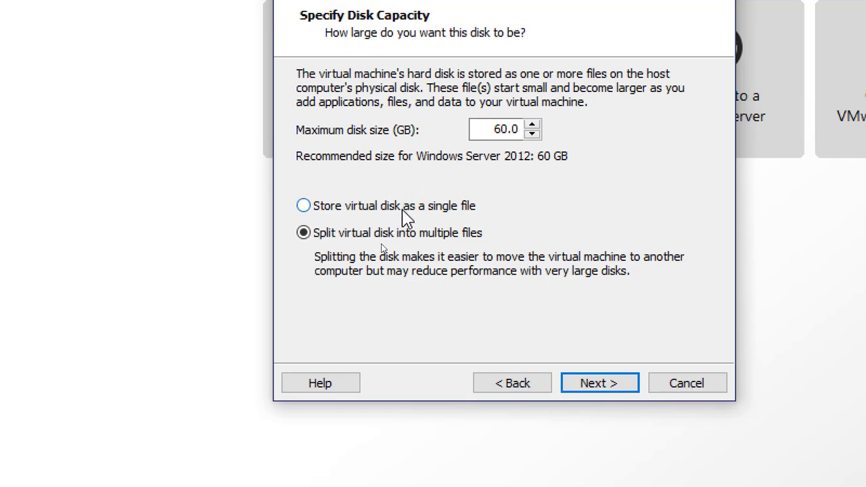
pyautogui.click(403, 210)
pyautogui.click(337, 236)
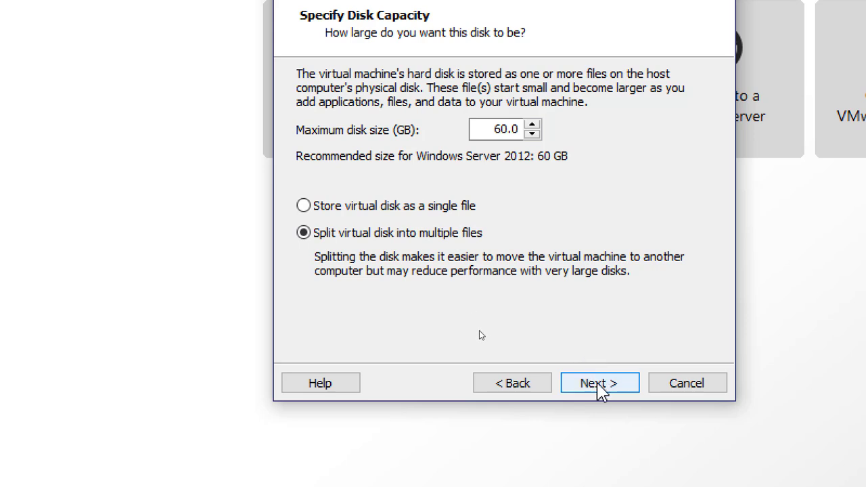
pyautogui.click(599, 387)
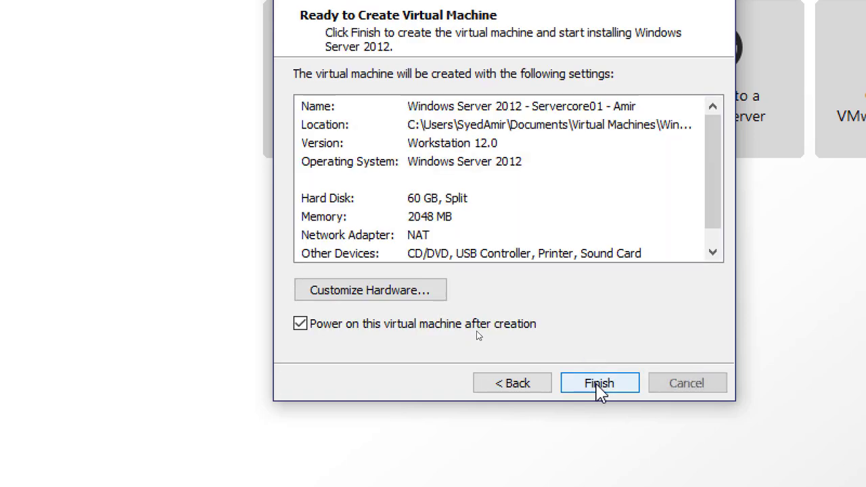
# - In Customize Hardware, switch the network adapter to Custom: Specific virtual network VMnet10
pyautogui.click(392, 293)
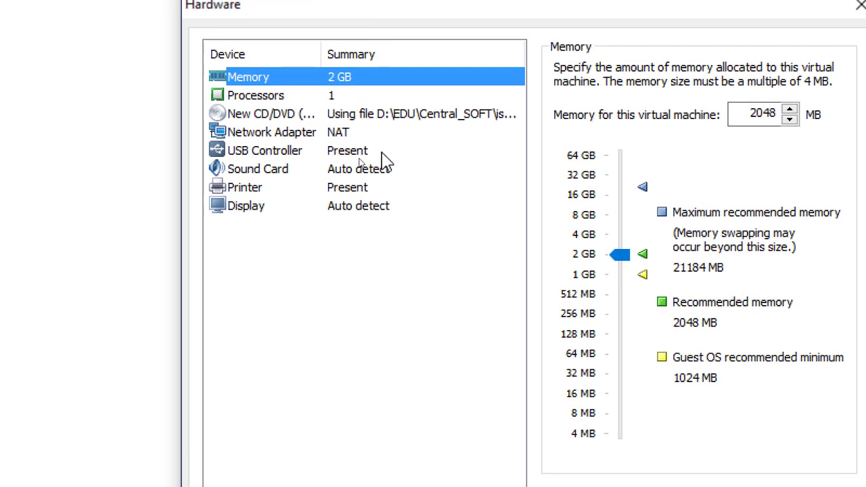
pyautogui.click(360, 135)
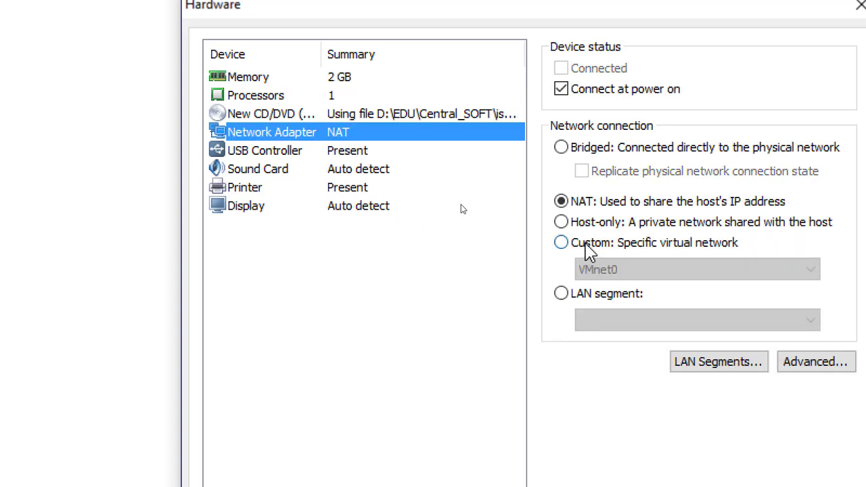
pyautogui.click(586, 244)
pyautogui.click(657, 269)
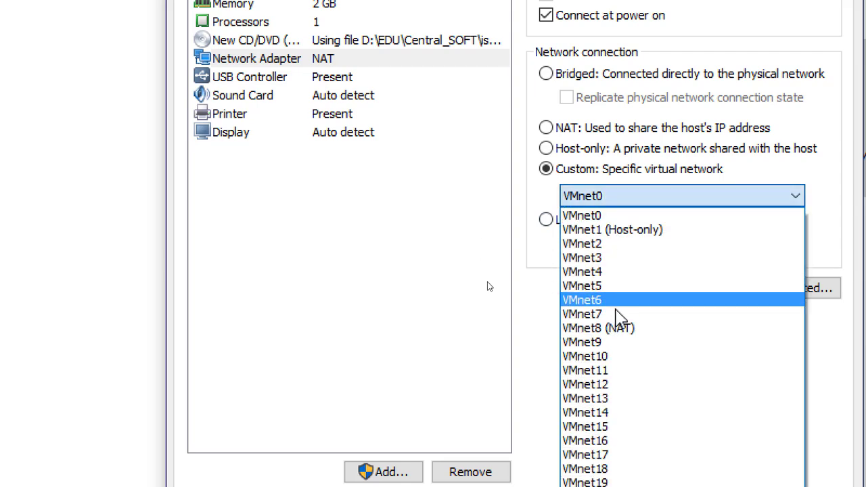
pyautogui.click(626, 357)
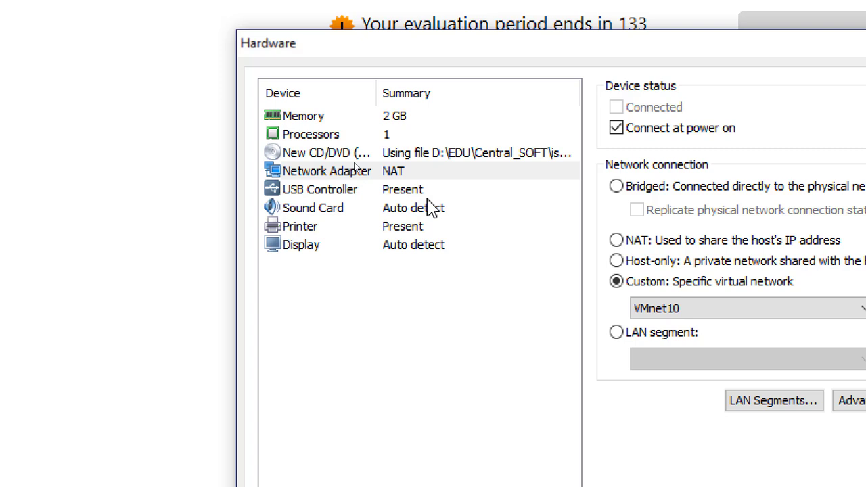
pyautogui.click(470, 173)
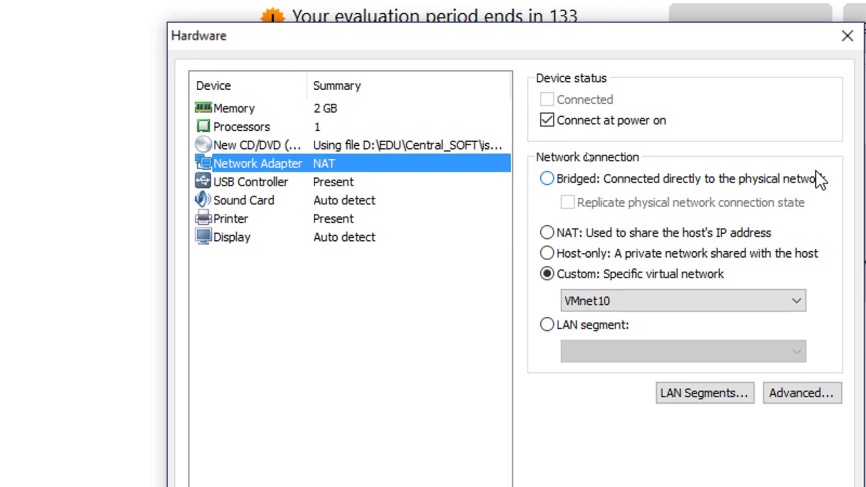
# - Set the VM to 2 processors and raise memory from 2 GB to 4096 MB
pyautogui.click(326, 127)
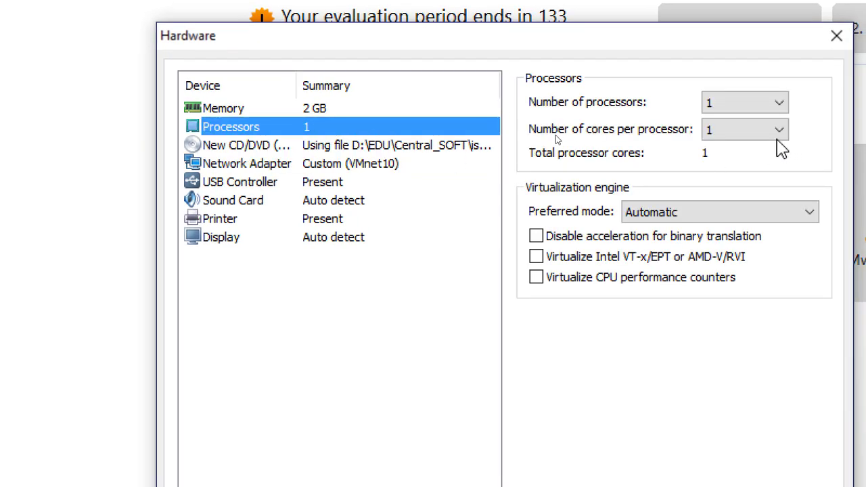
pyautogui.click(783, 113)
pyautogui.click(776, 122)
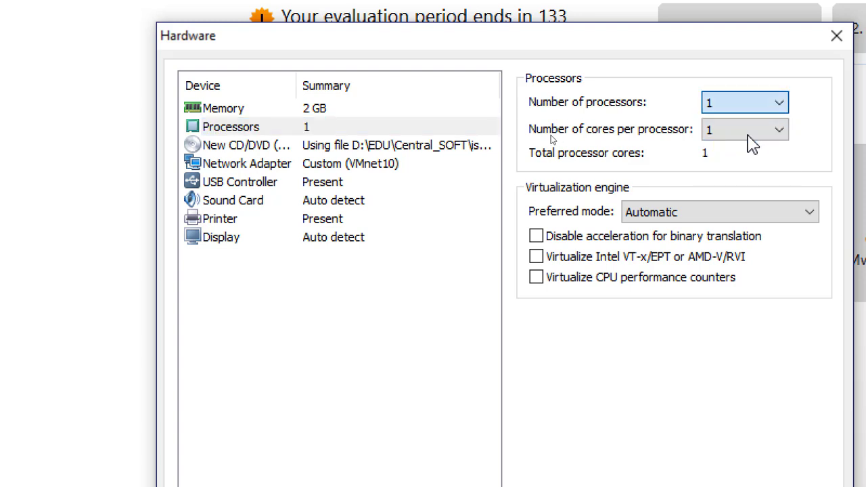
pyautogui.press('Down')
pyautogui.click(310, 110)
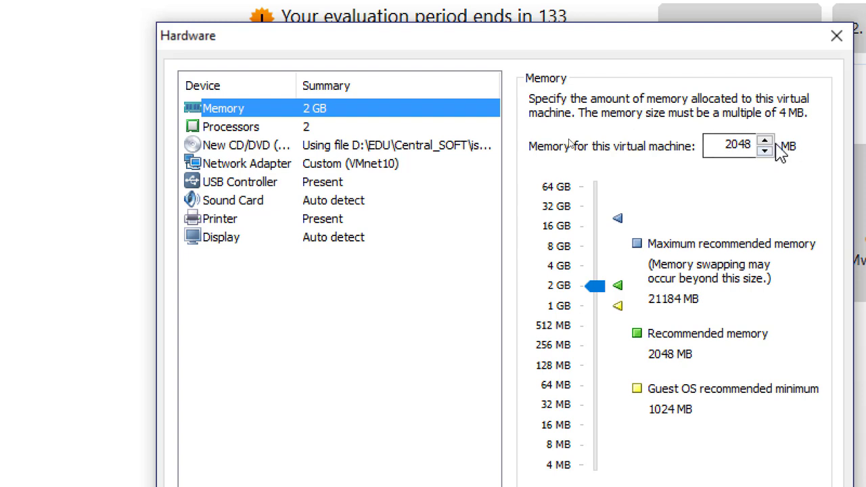
pyautogui.click(594, 288)
pyautogui.moveTo(597, 294); pyautogui.dragTo(595, 267)
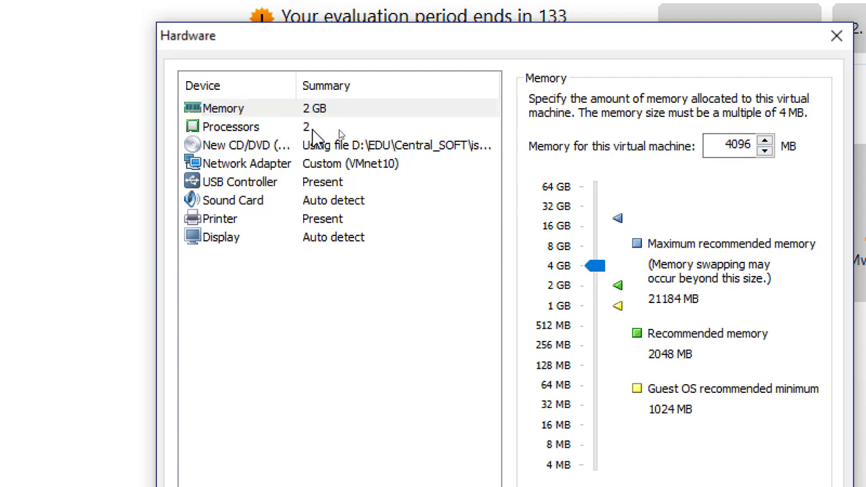
# - Review the processor, memory and VMnet10 network settings, then close Hardware
pyautogui.click(314, 130)
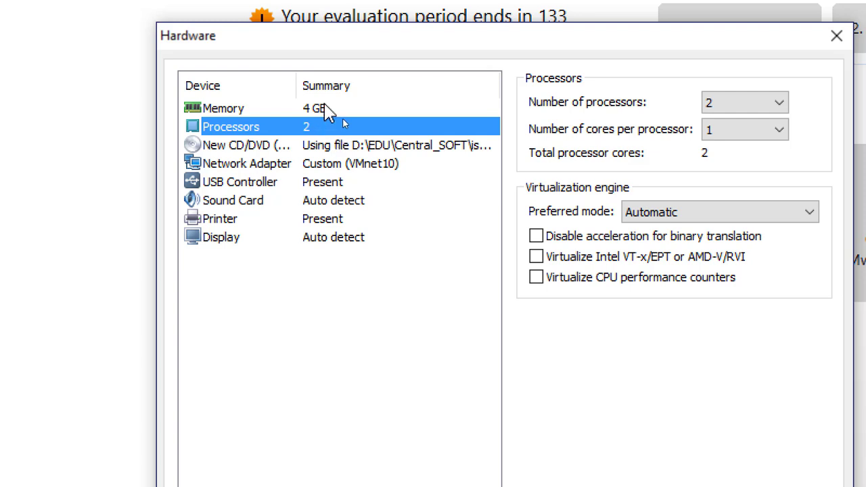
pyautogui.click(326, 109)
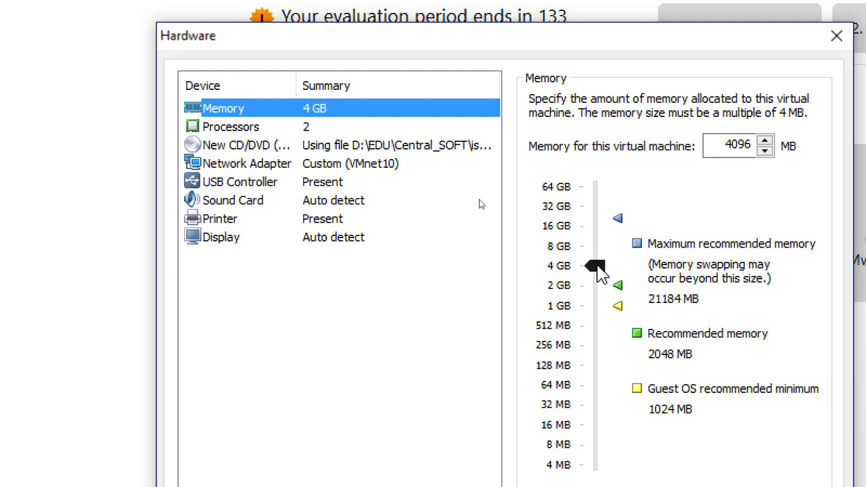
pyautogui.click(329, 132)
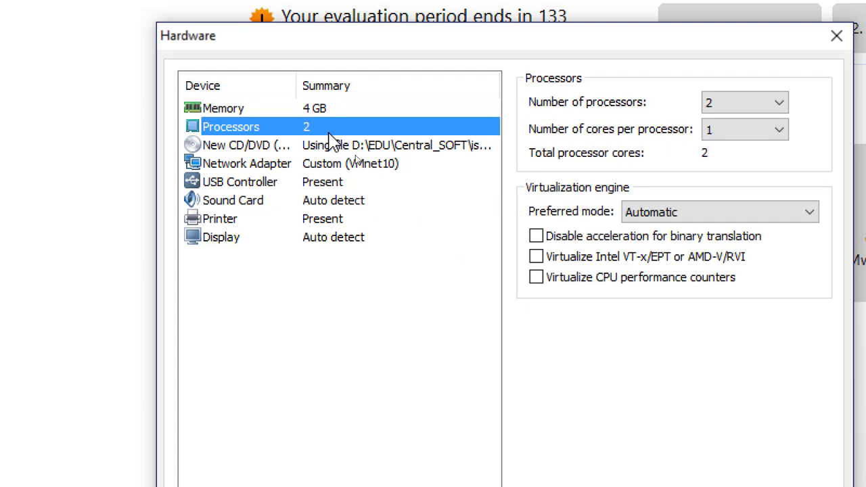
pyautogui.click(398, 166)
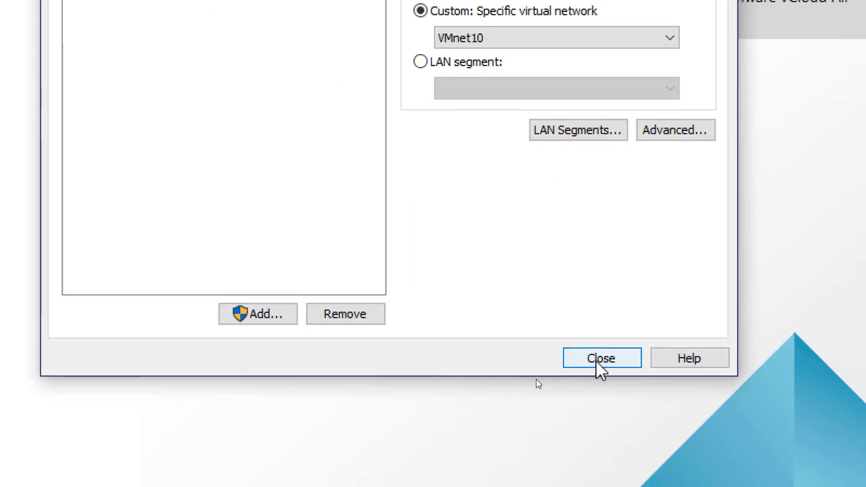
pyautogui.click(598, 364)
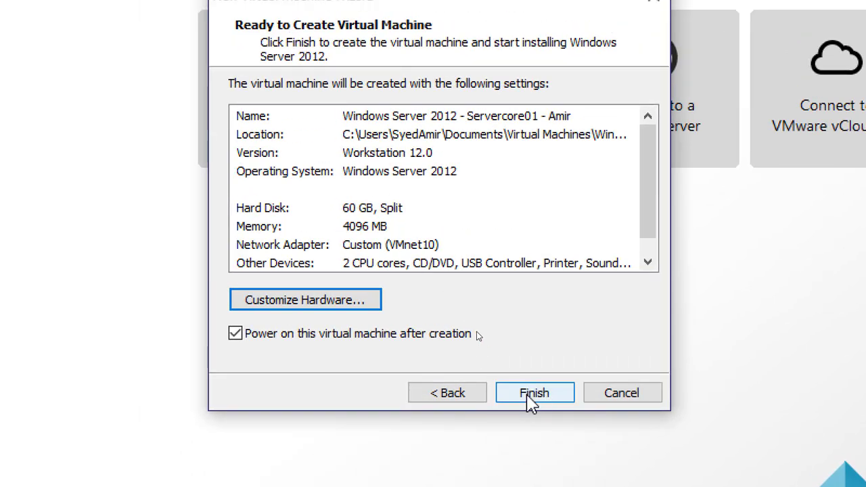
# - Finish the wizard to create the virtual machine and power it on
pyautogui.click(528, 399)
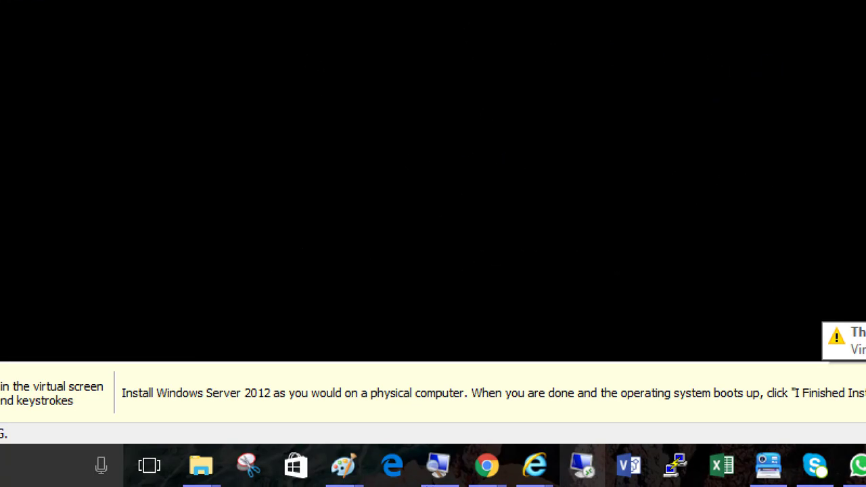
pyautogui.click(433, 473)
pyautogui.click(444, 313)
pyautogui.click(444, 357)
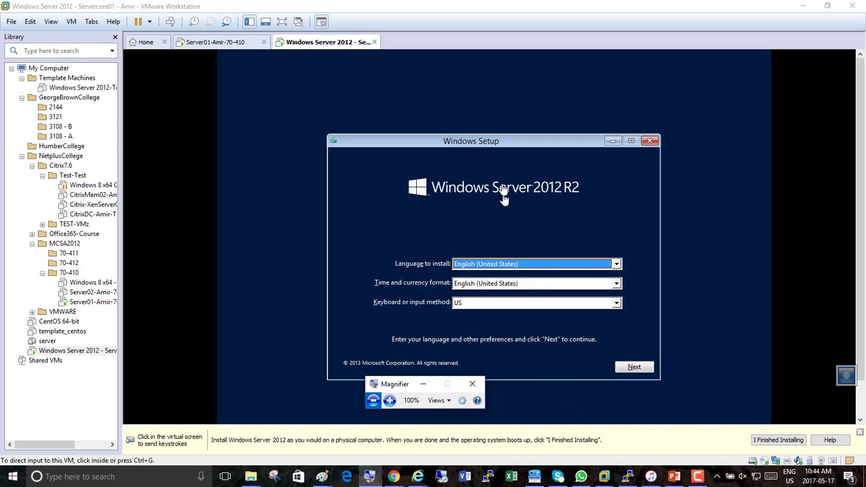
# - Move the Windows Setup language window up in the VM console, then release input with Ctrl+Alt
pyautogui.click(508, 141)
pyautogui.moveTo(512, 143); pyautogui.dragTo(508, 109)
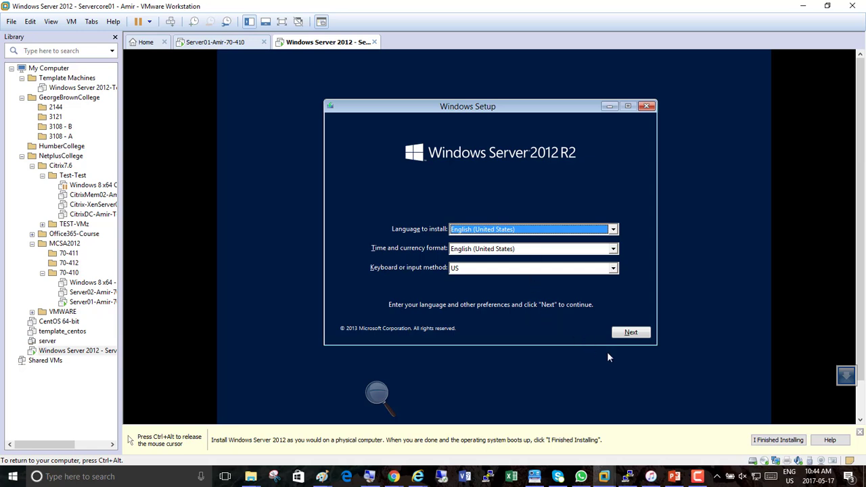
pyautogui.hotkey('ctrl', 'alt')
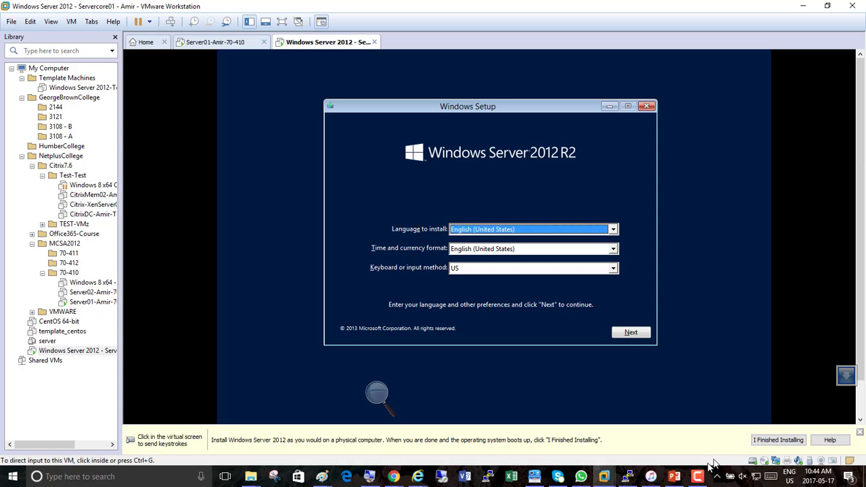
pyautogui.click(697, 476)
pyautogui.click(813, 434)
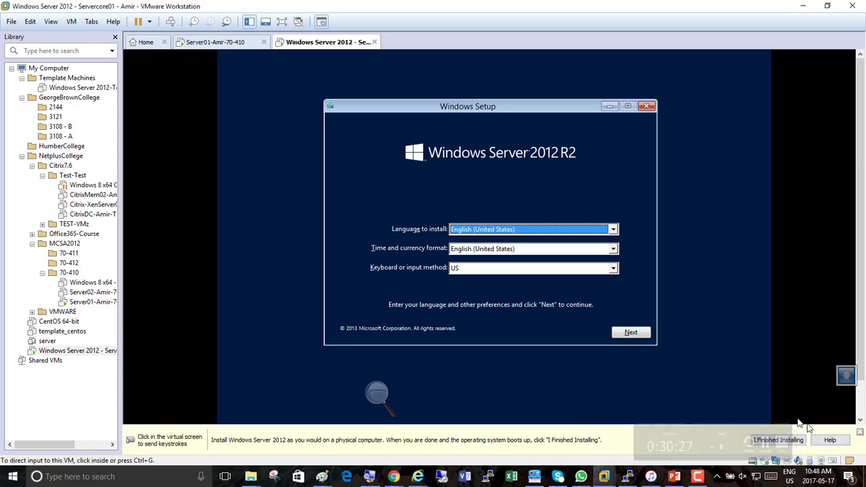
pyautogui.click(190, 345)
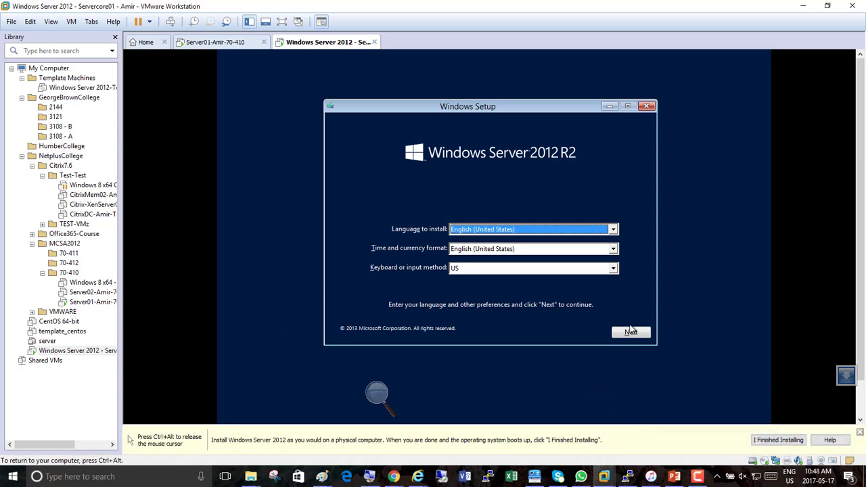
# - Accept the default language settings and choose Install now to begin setup
pyautogui.click(630, 332)
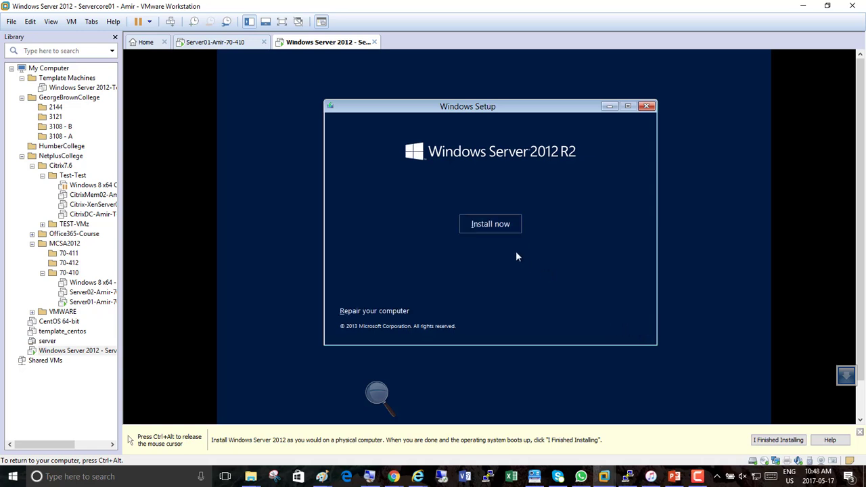
pyautogui.click(492, 224)
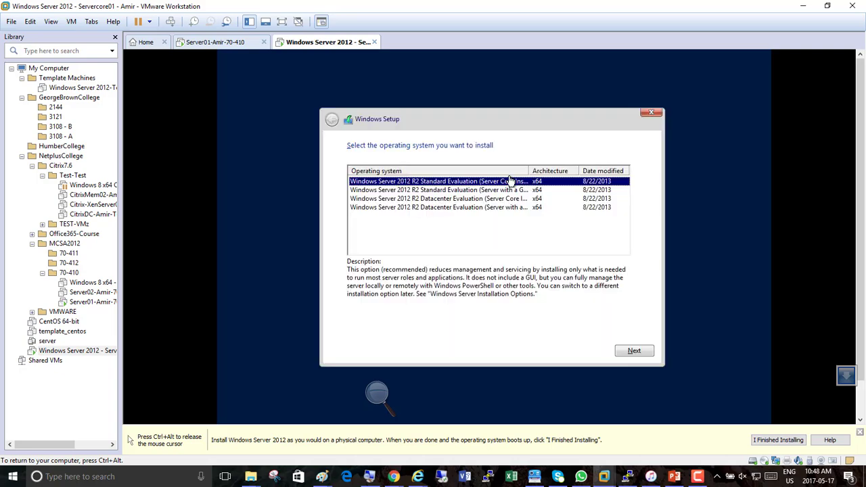
# - Zoom the whole screen in with Magnifier at increased magnification
pyautogui.click(377, 394)
pyautogui.click(385, 402)
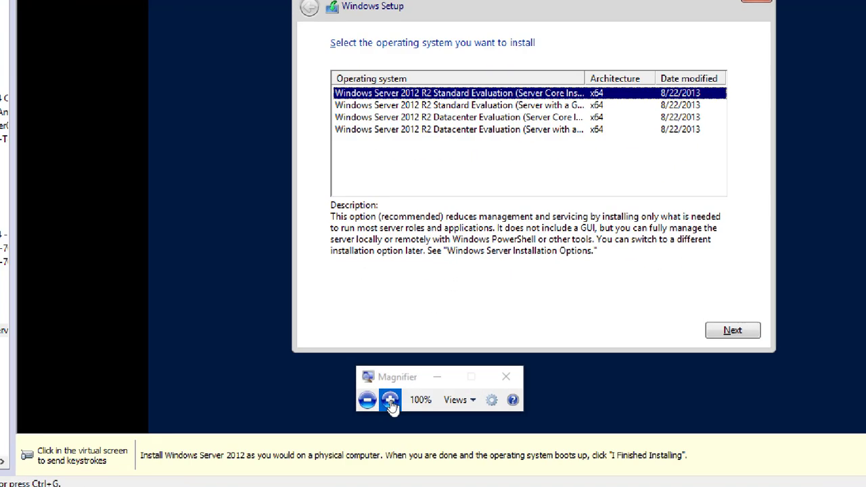
pyautogui.click(390, 400)
pyautogui.click(390, 400)
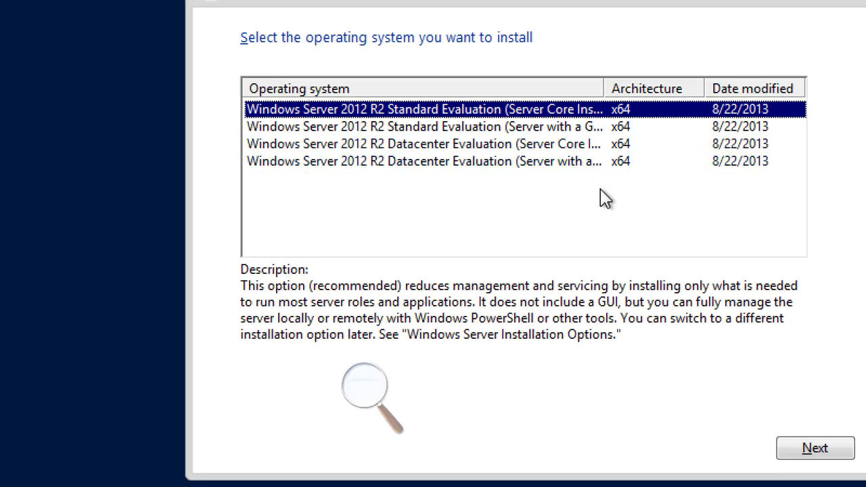
# - Widen the Operating system column and select Datacenter Evaluation (Server Core Installation)
pyautogui.moveTo(603, 89); pyautogui.dragTo(641, 89)
pyautogui.click(575, 170)
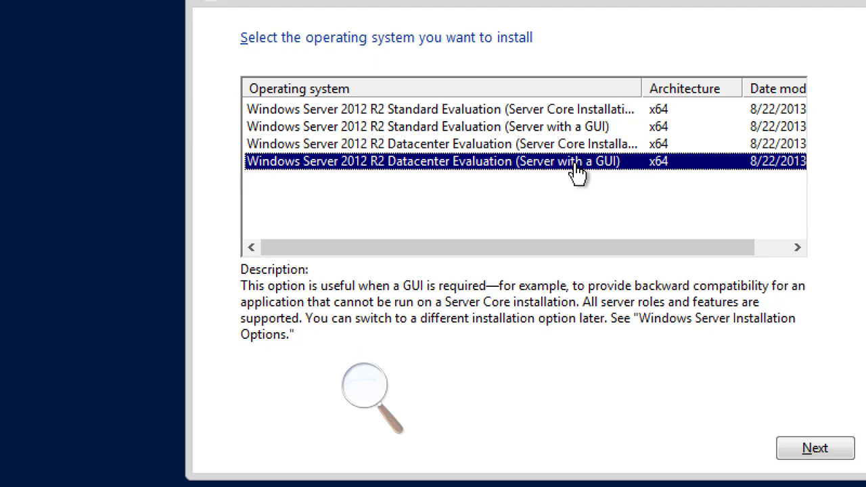
pyautogui.click(576, 147)
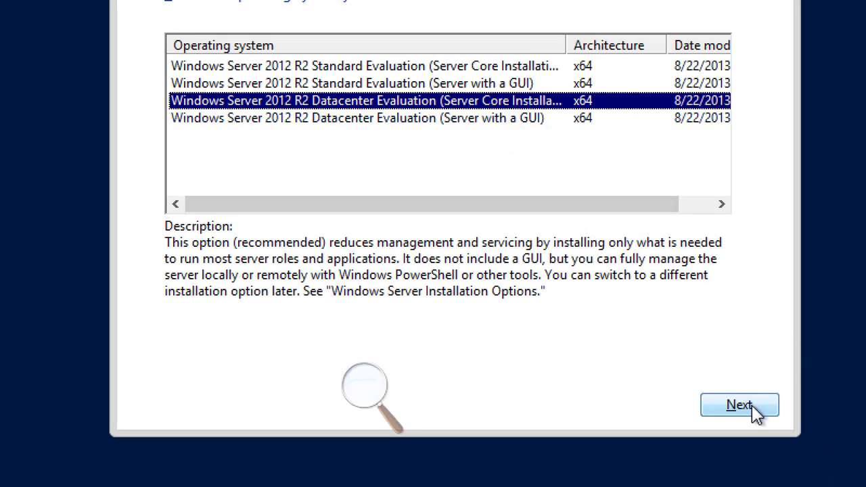
# - Confirm the Datacenter Server Core edition to reach the license terms page
pyautogui.click(732, 414)
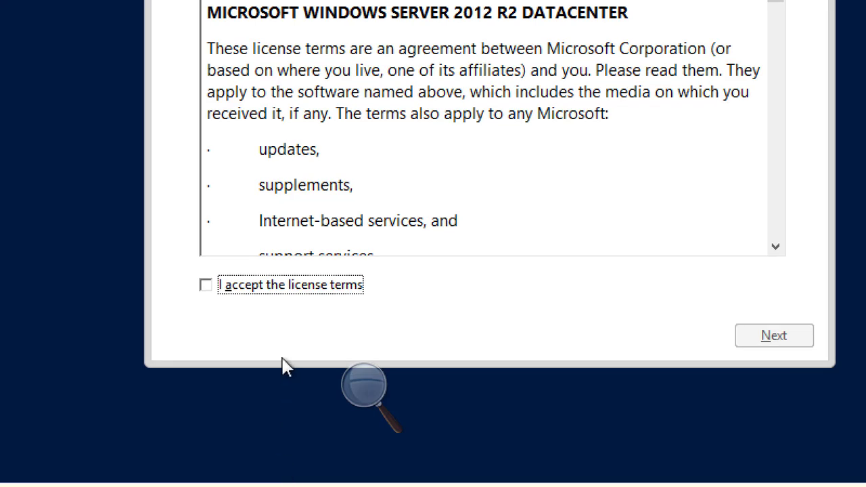
# - Accept the licence terms and choose Custom: Install Windows only (advanced)
pyautogui.click(245, 287)
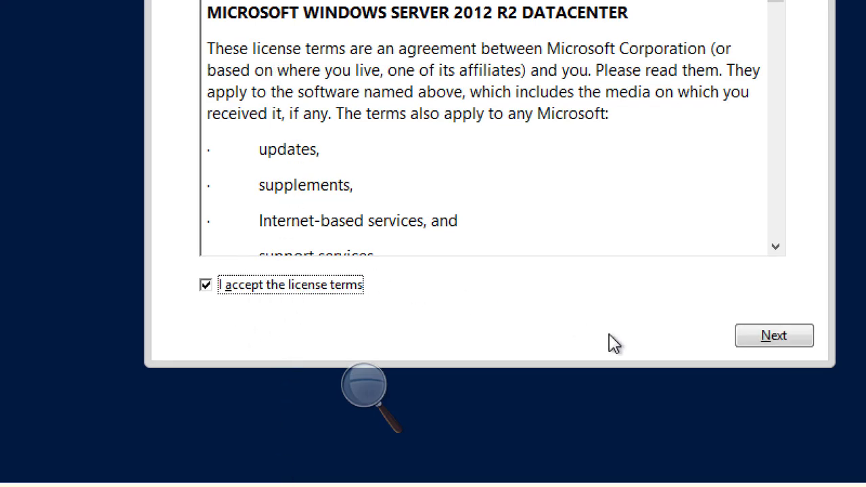
pyautogui.click(778, 340)
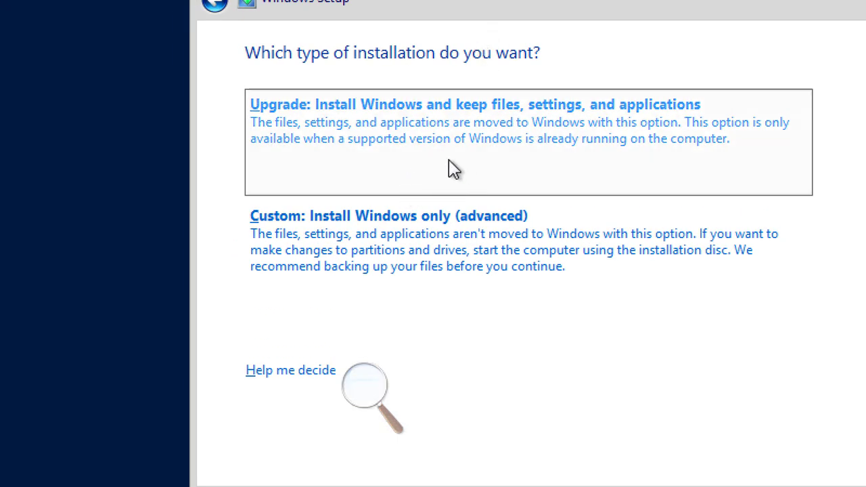
pyautogui.click(458, 250)
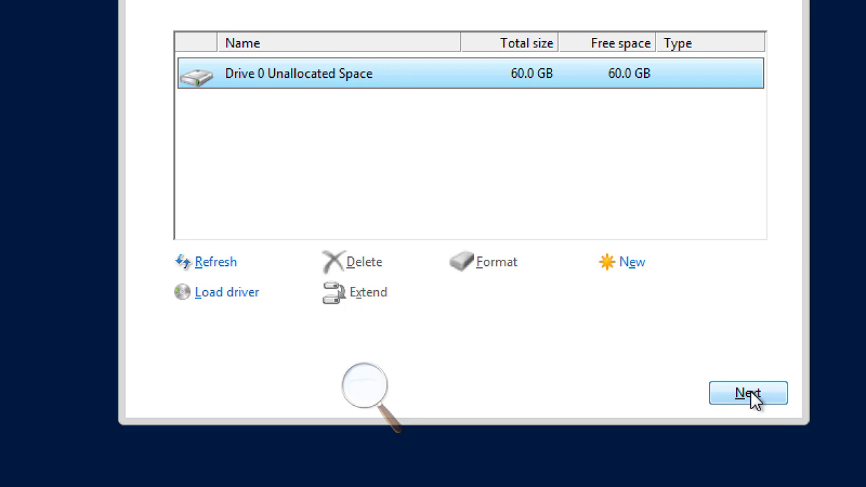
pyautogui.click(752, 395)
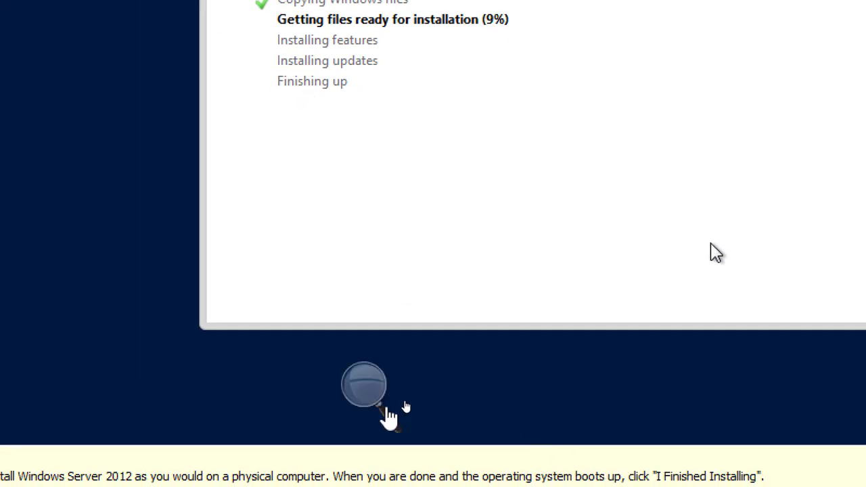
pyautogui.click(365, 394)
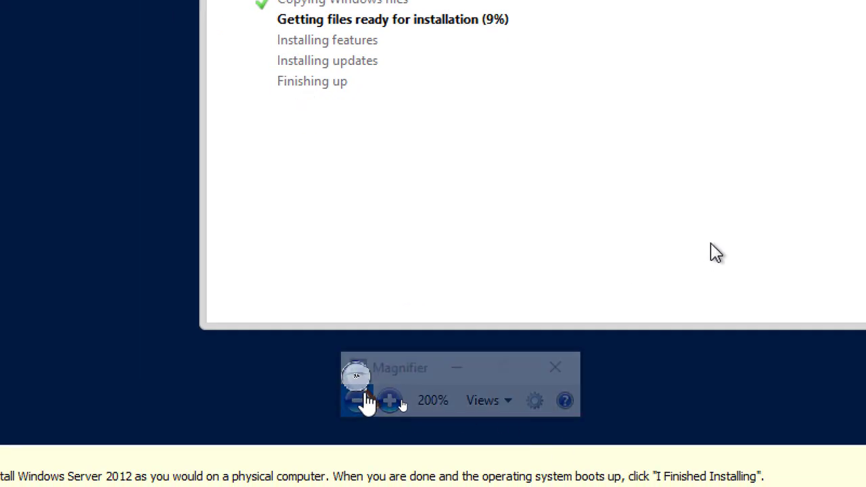
pyautogui.click(360, 399)
pyautogui.moveTo(398, 478)
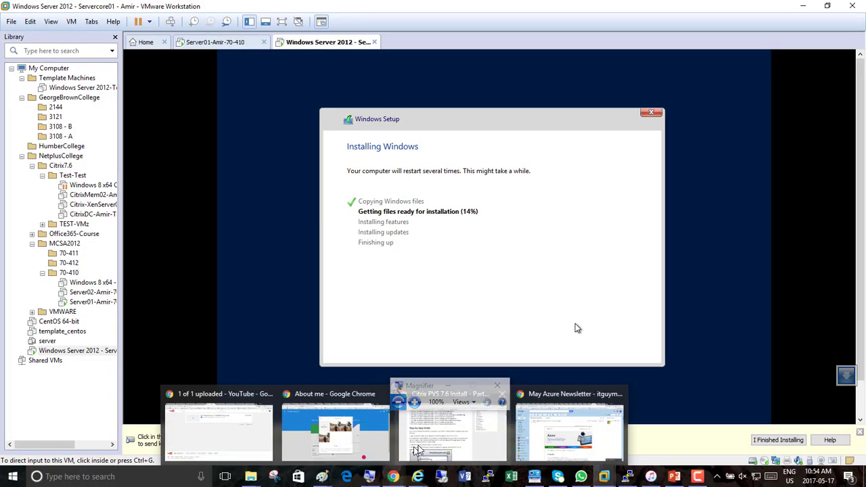
# - In a new Chrome tab, search Google for 'Corefig'
pyautogui.click(449, 430)
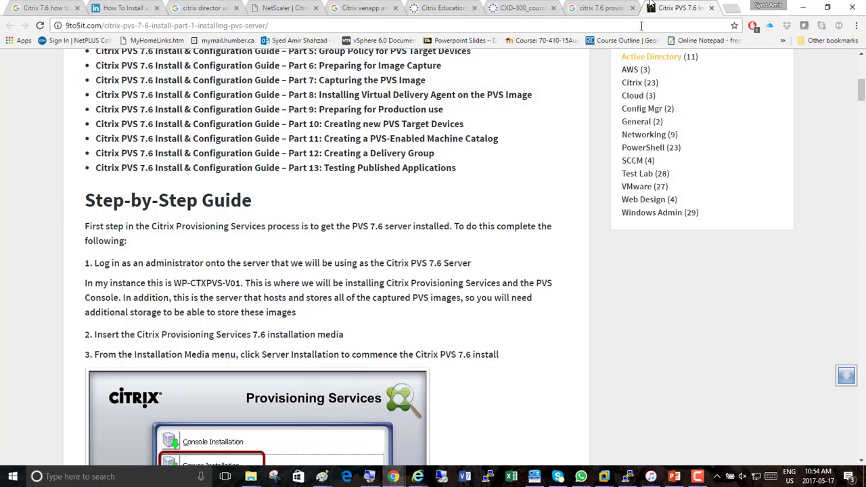
pyautogui.click(732, 8)
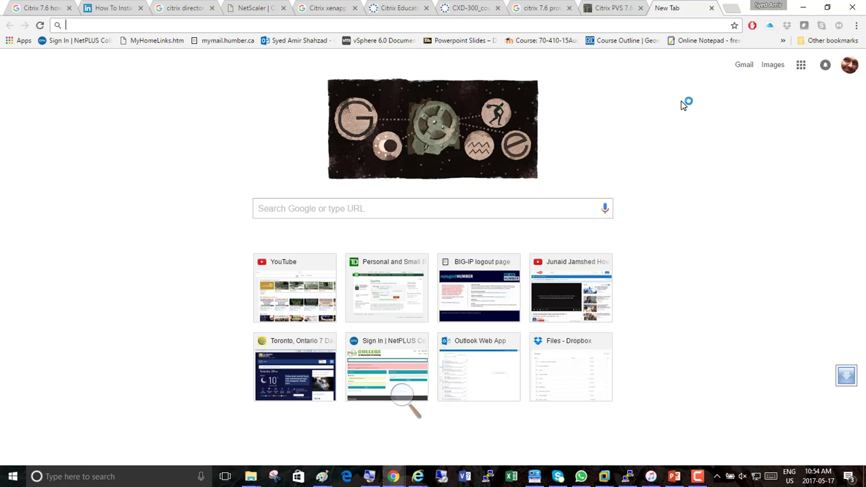
pyautogui.write('Corefig')
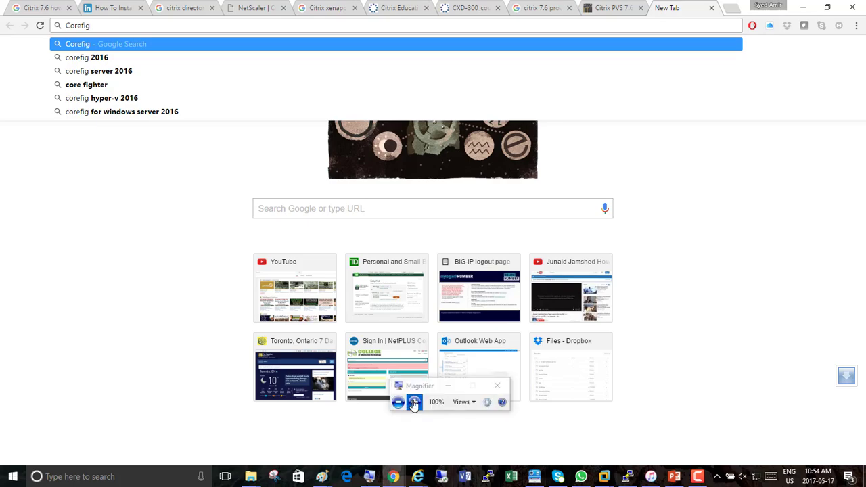
pyautogui.click(411, 402)
pyautogui.click(411, 402)
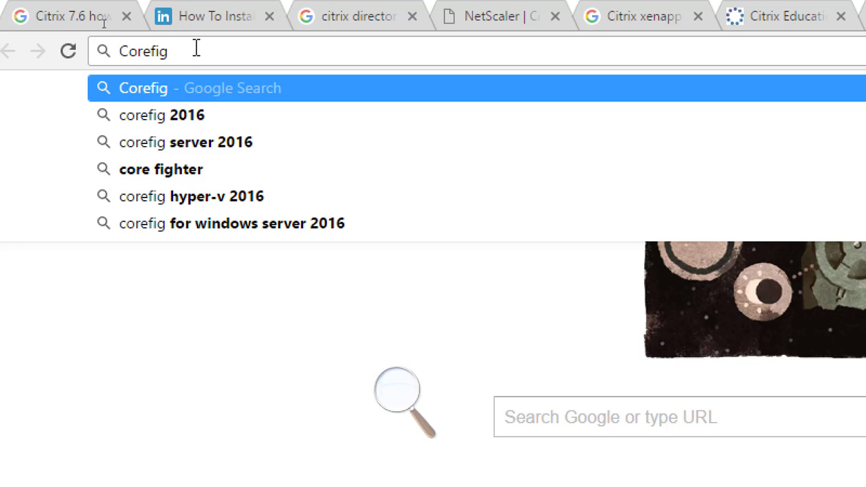
pyautogui.press('Return')
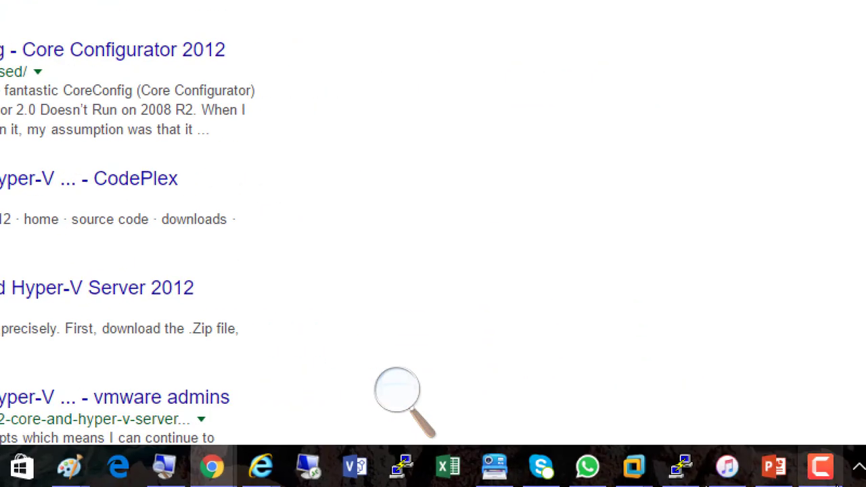
pyautogui.click(808, 477)
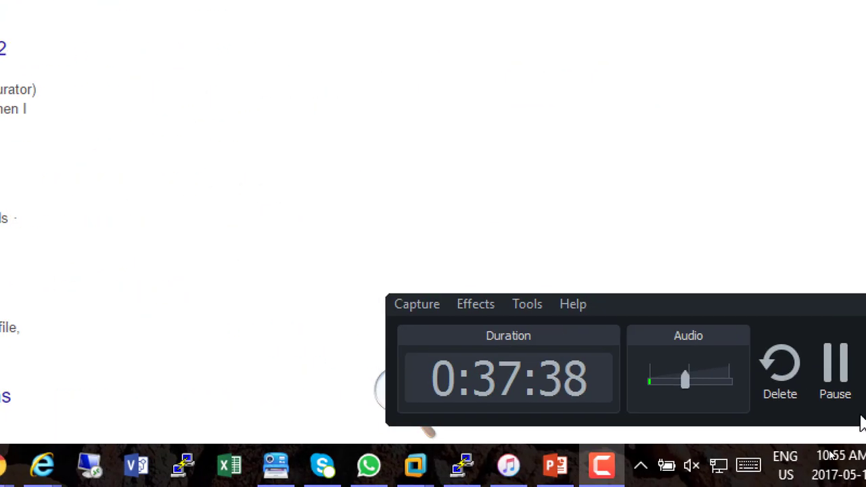
pyautogui.click(827, 382)
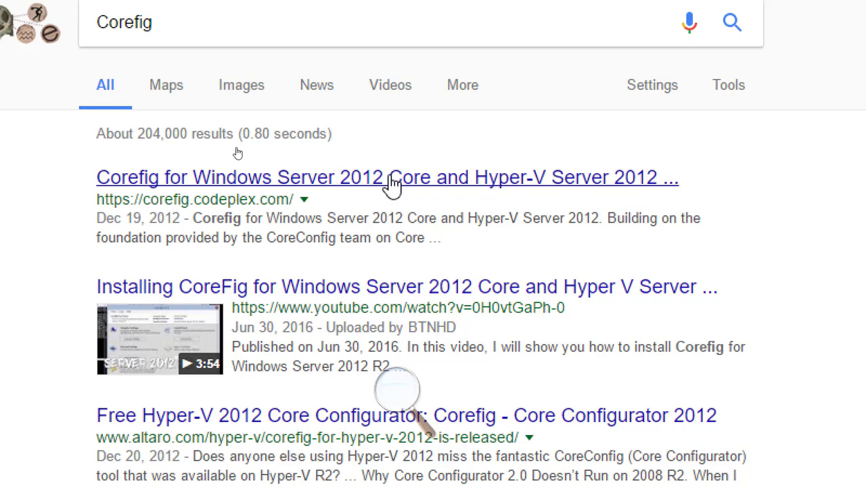
# - Open the Corefig CodePlex project and browse its downloads and documentation pages
pyautogui.click(392, 189)
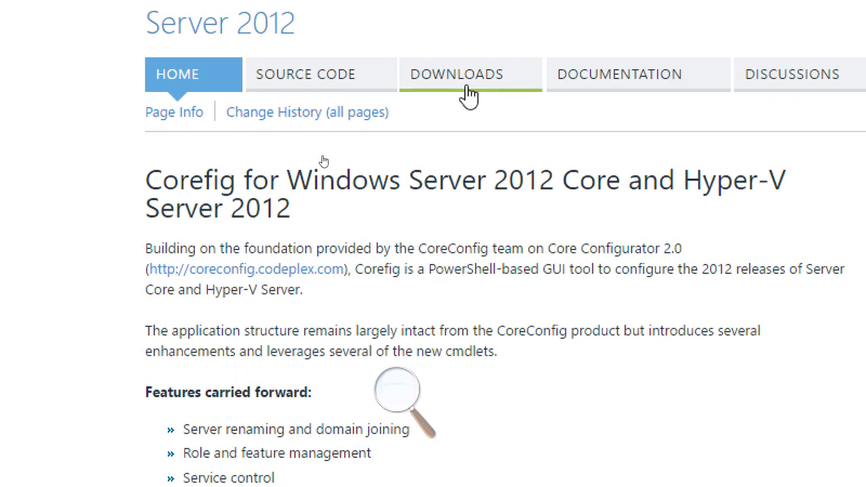
pyautogui.click(466, 79)
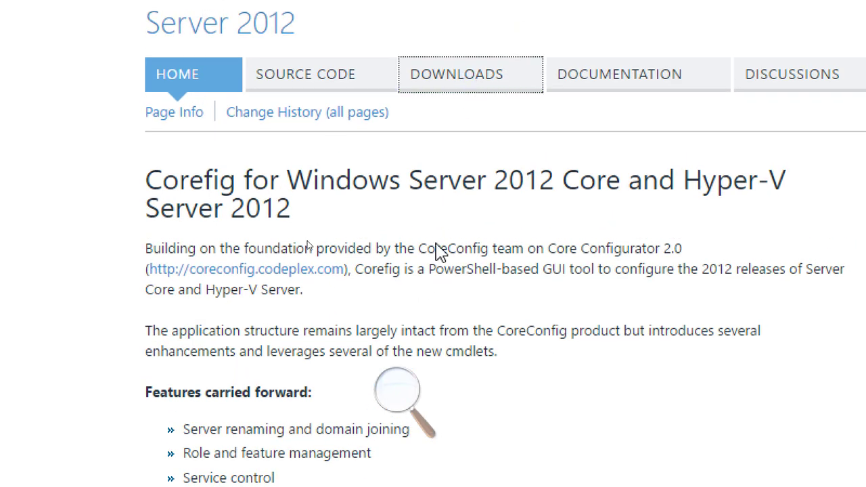
pyautogui.scroll(-2, 475, 308)
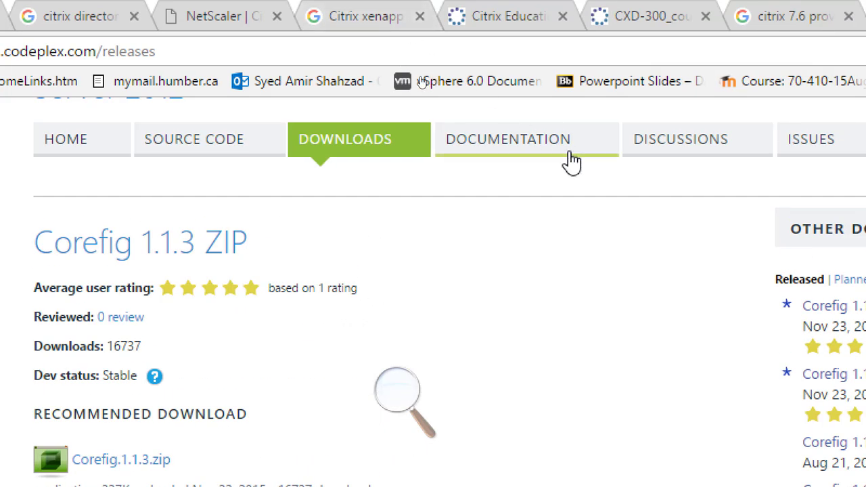
pyautogui.click(526, 151)
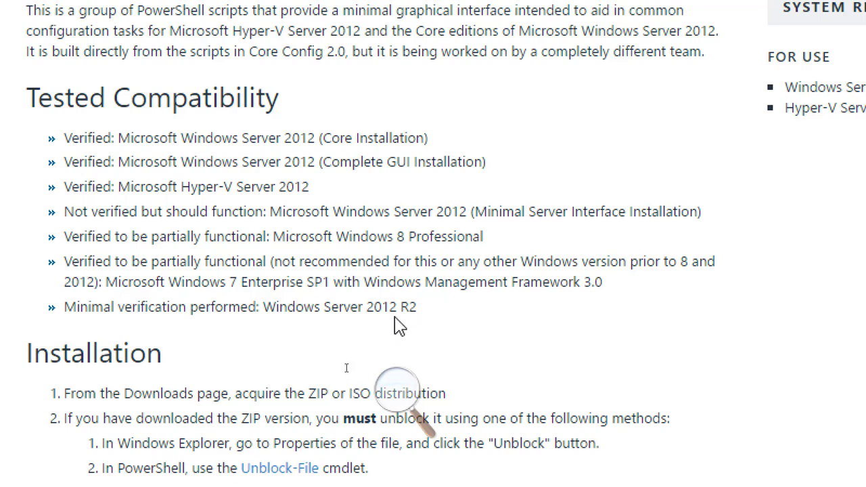
pyautogui.scroll(-5, 296, 154)
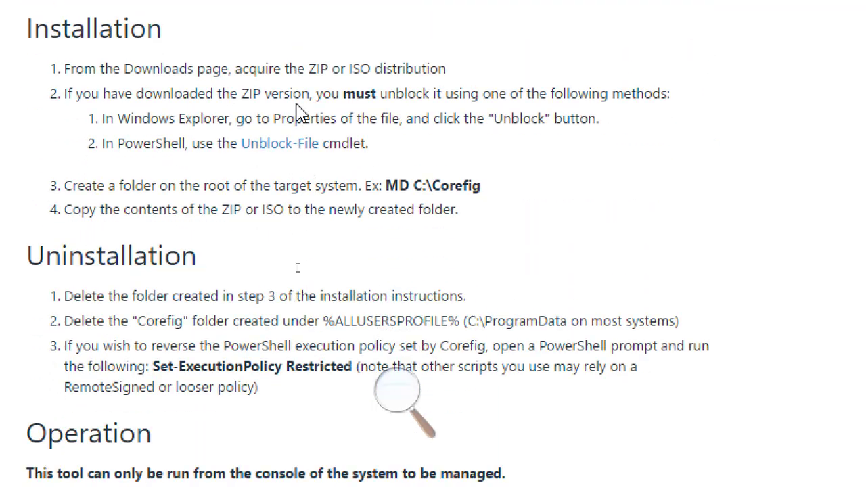
pyautogui.scroll(3, 303, 58)
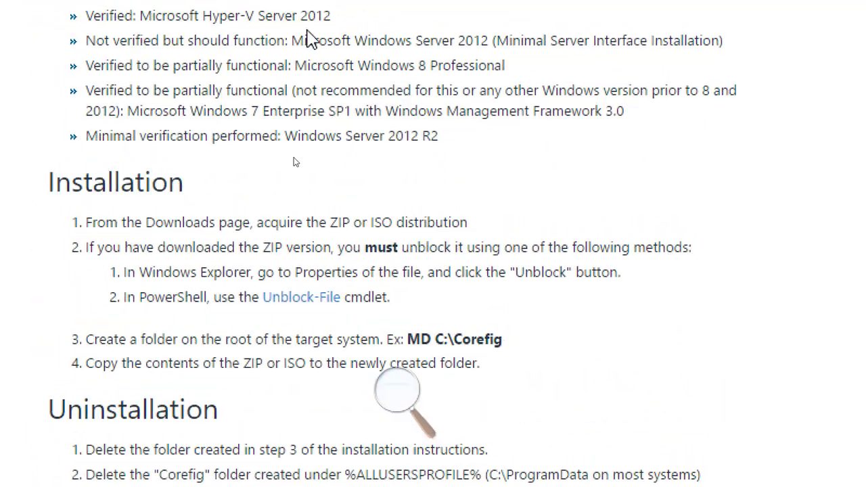
# - Highlight the Windows Server 2012 R2 support entries, then open downloads showing CoreFig.1.1.3.iso
pyautogui.moveTo(455, 195); pyautogui.dragTo(282, 202)
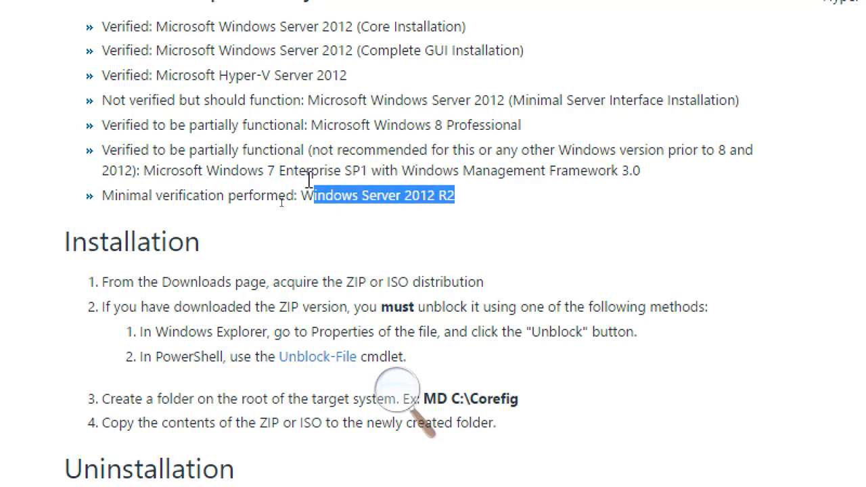
pyautogui.moveTo(349, 75); pyautogui.dragTo(277, 67)
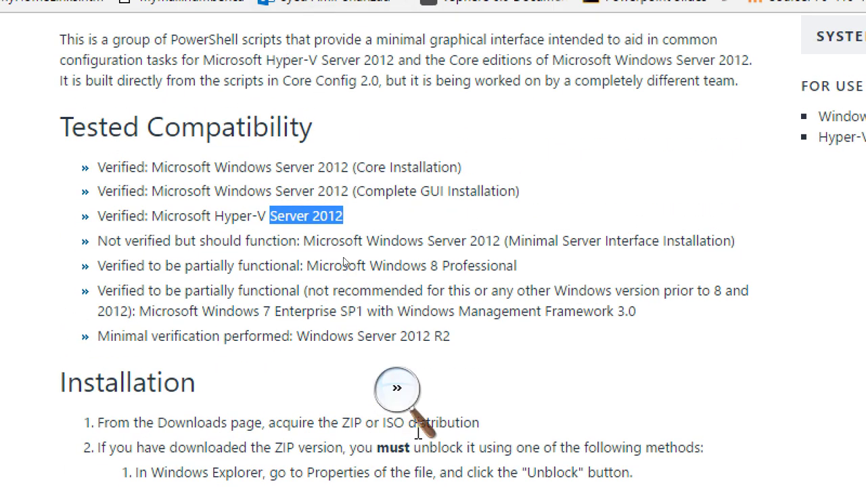
pyautogui.moveTo(455, 341); pyautogui.dragTo(323, 362)
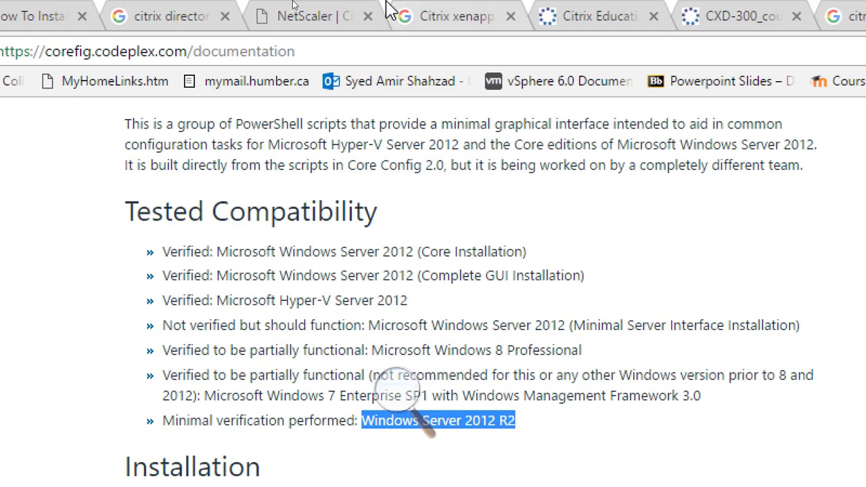
pyautogui.scroll(5, 412, 203)
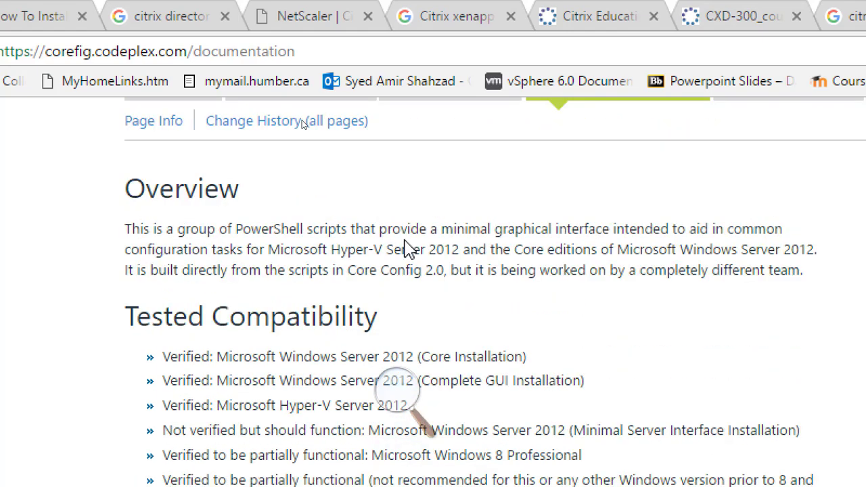
pyautogui.click(473, 308)
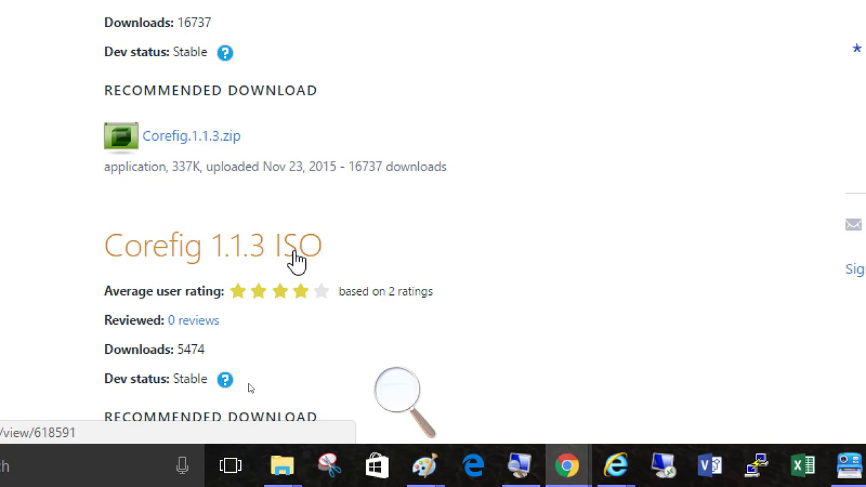
pyautogui.scroll(-3, 322, 273)
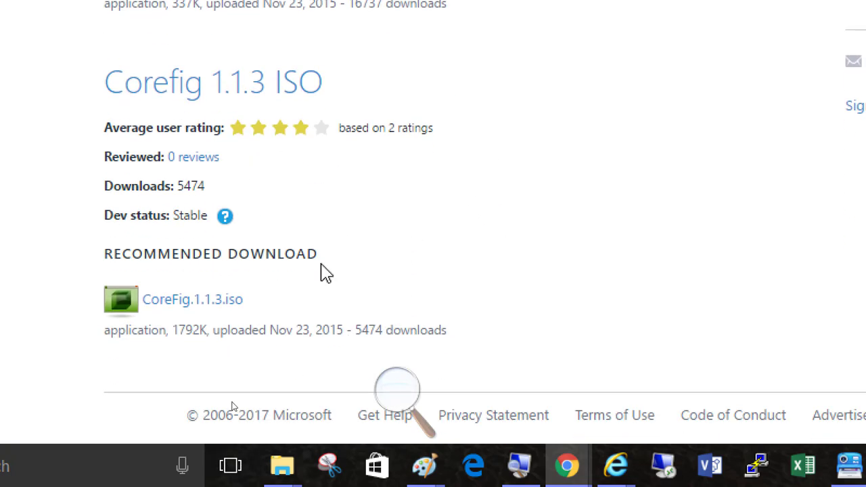
# - Download CoreFig.1.1.3.iso into C:\ISO, then minimize Chrome to return to the VM
pyautogui.click(209, 305)
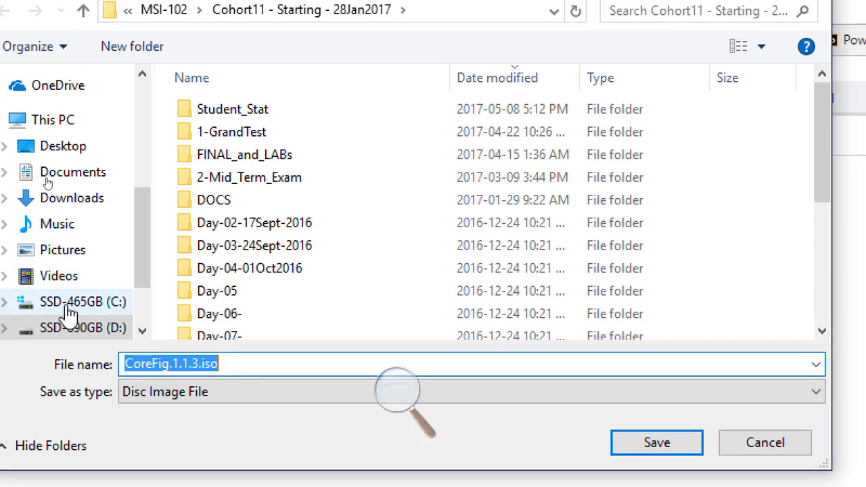
pyautogui.click(71, 305)
pyautogui.click(196, 246)
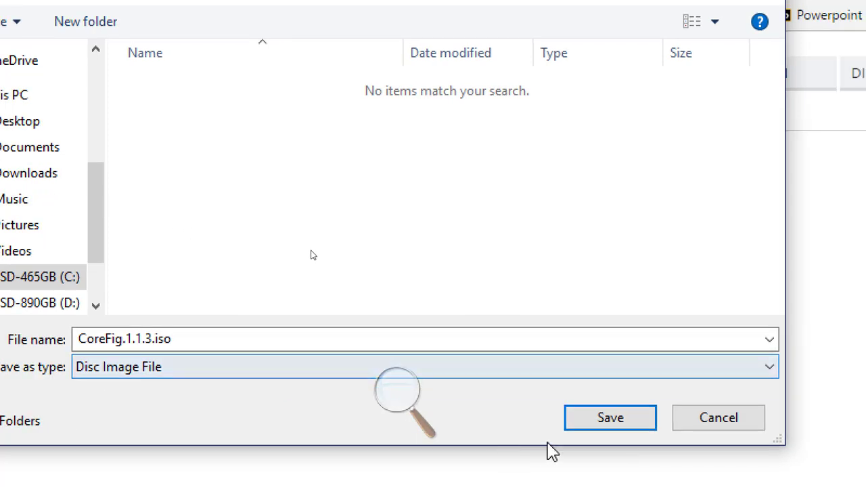
pyautogui.click(586, 425)
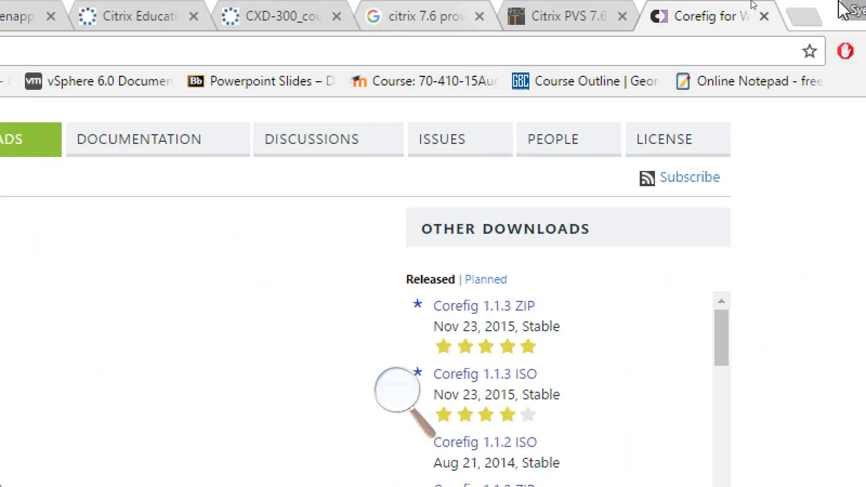
pyautogui.click(740, 15)
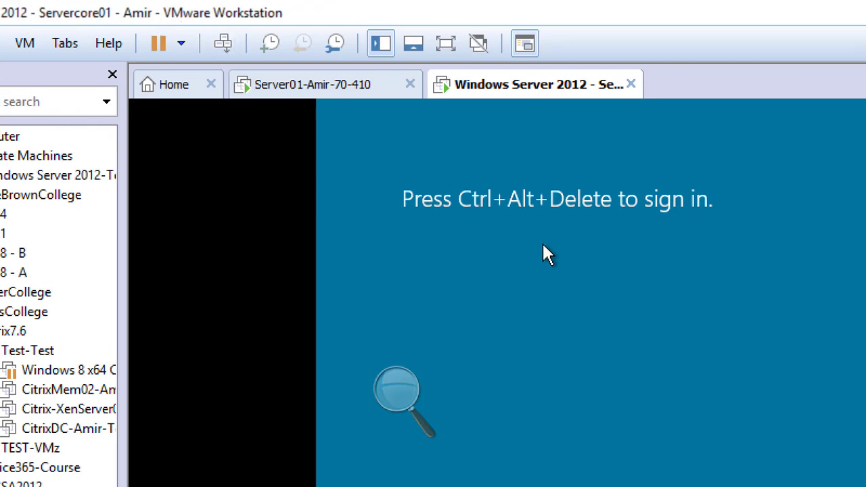
# - Send Ctrl+Alt+Del to the Servercore01 VM to reach the Administrator sign-in tile
pyautogui.click(221, 48)
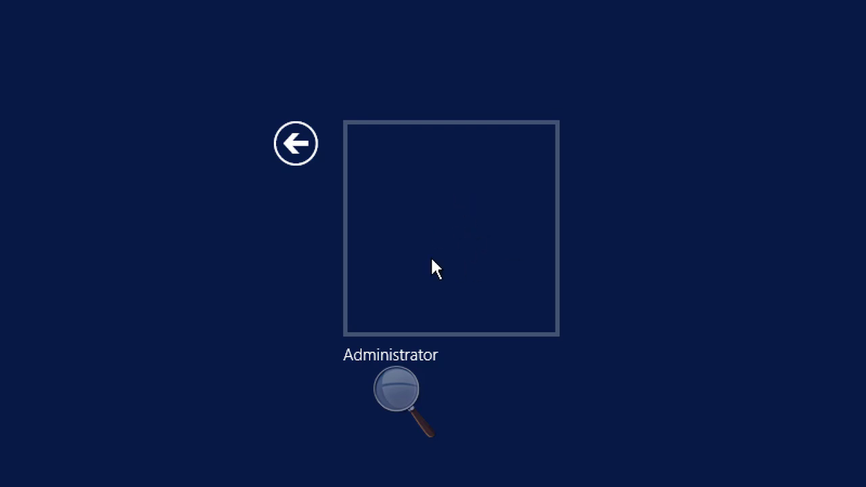
# - Select the Administrator account, accept the required password change, and enter the new password
pyautogui.click(441, 214)
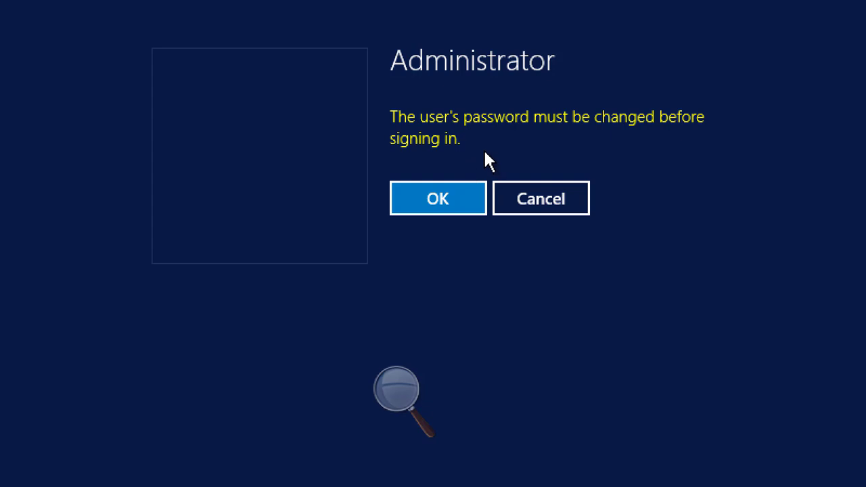
pyautogui.click(427, 200)
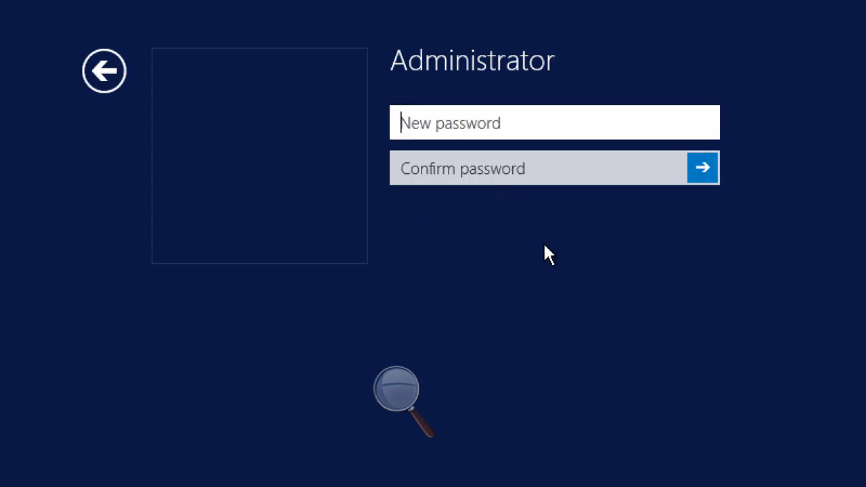
pyautogui.write('•')
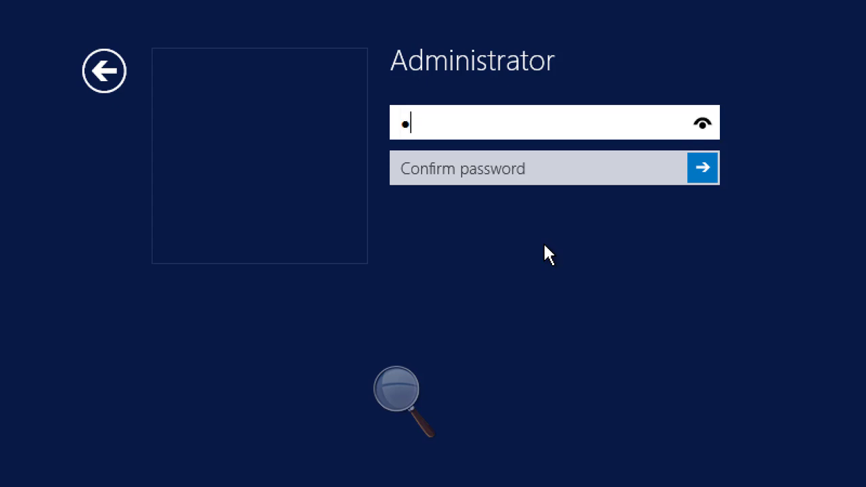
pyautogui.write('••••••••')
pyautogui.press('Tab')
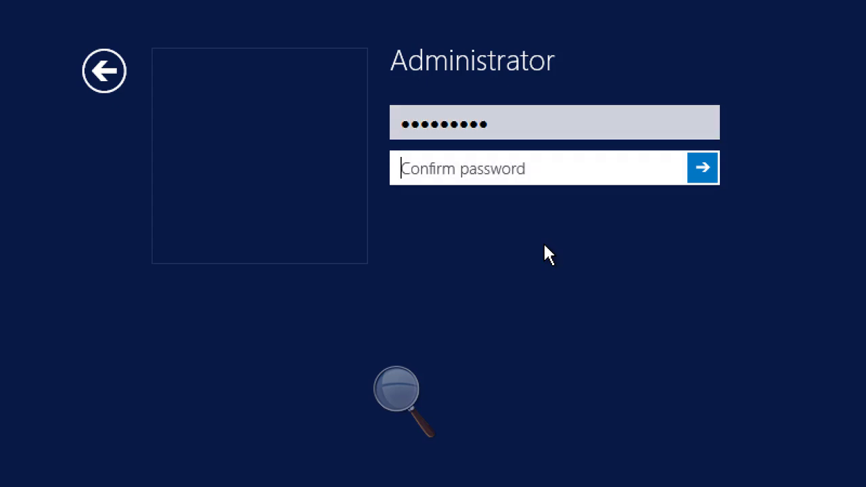
pyautogui.write('•••••••••')
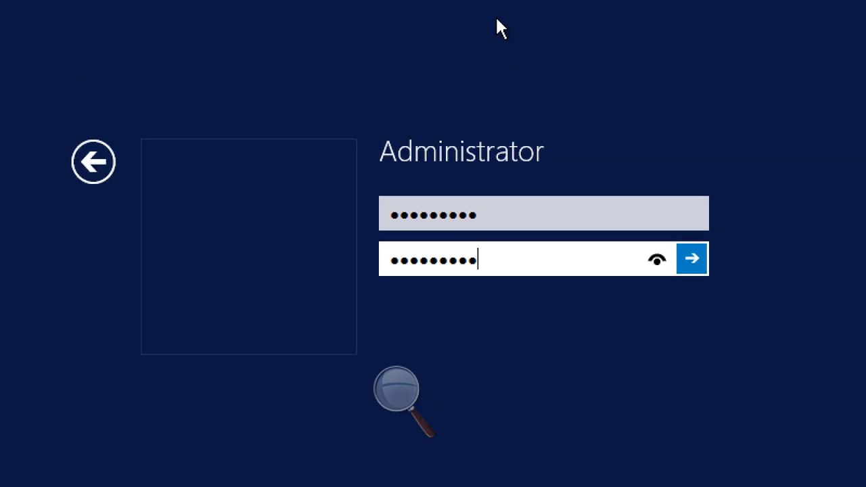
# - Verify both password entries in plain text, submit, and acknowledge the password-changed confirmation
pyautogui.click(655, 263)
pyautogui.click(655, 264)
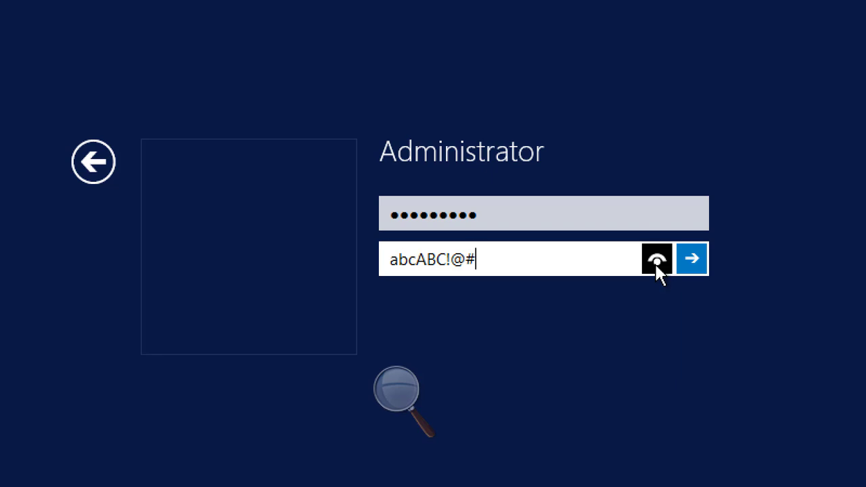
pyautogui.click(691, 259)
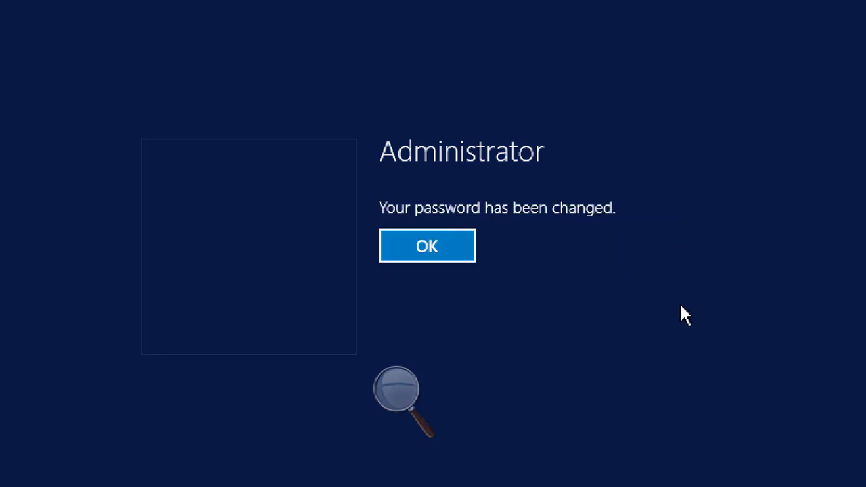
pyautogui.click(461, 252)
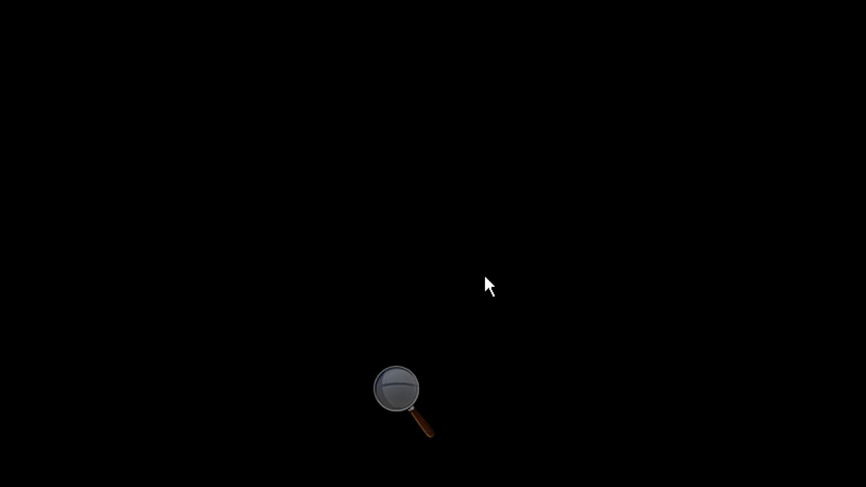
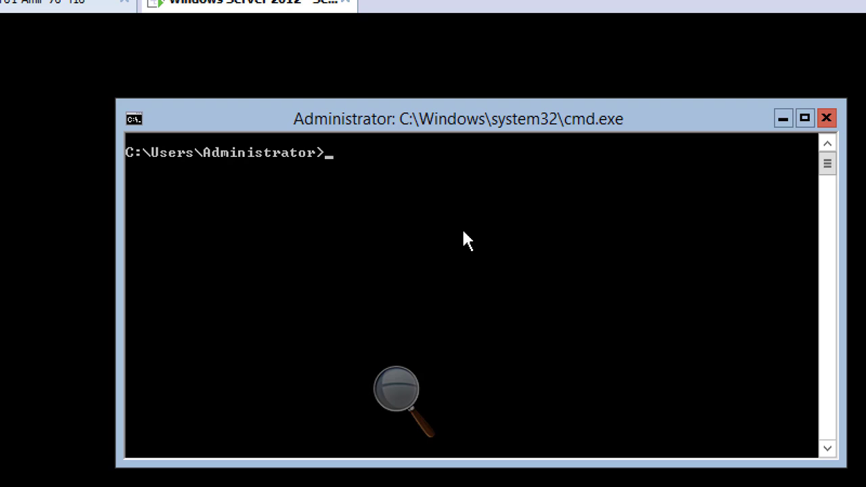
# - Run the Sconfig command at the Server Core command prompt, correcting the mistyped letter
pyautogui.write('SC')
pyautogui.press('BackSpace')
pyautogui.write('config')
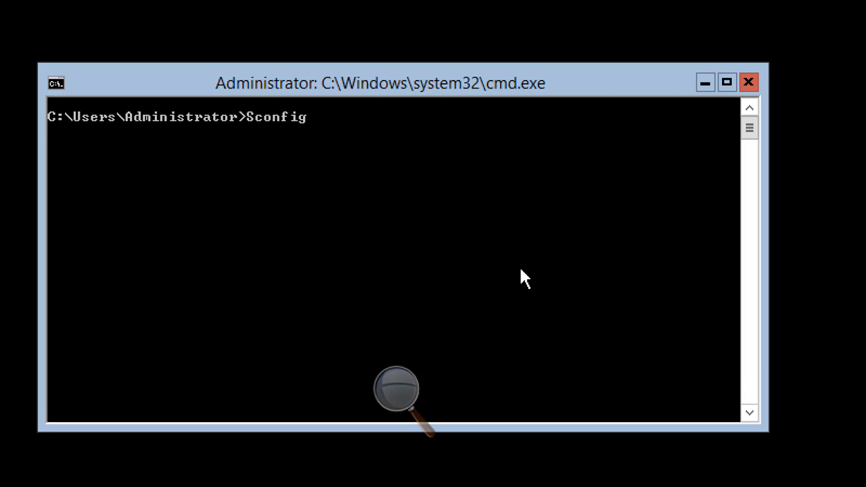
pyautogui.press('Return')
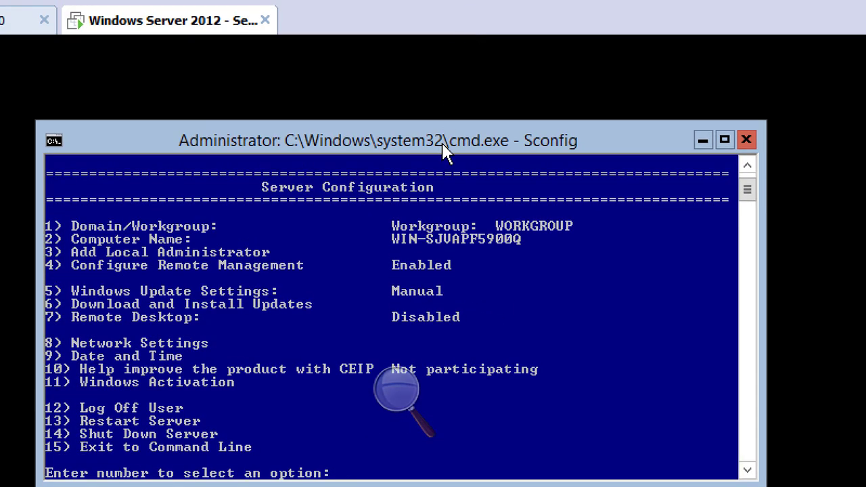
# - Move the console window higher so the whole Sconfig menu is visible
pyautogui.moveTo(443, 136); pyautogui.dragTo(448, 122)
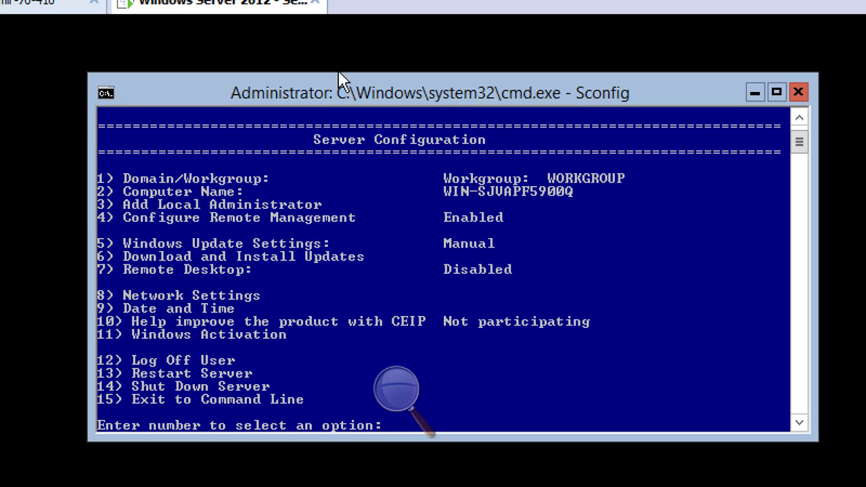
pyautogui.moveTo(335, 48); pyautogui.dragTo(336, 22)
pyautogui.moveTo(346, 76); pyautogui.dragTo(346, 76)
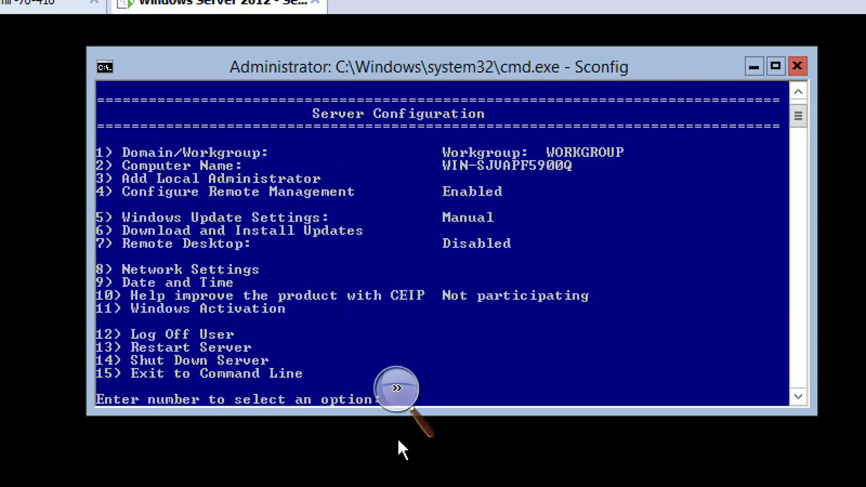
pyautogui.click(396, 389)
pyautogui.click(473, 372)
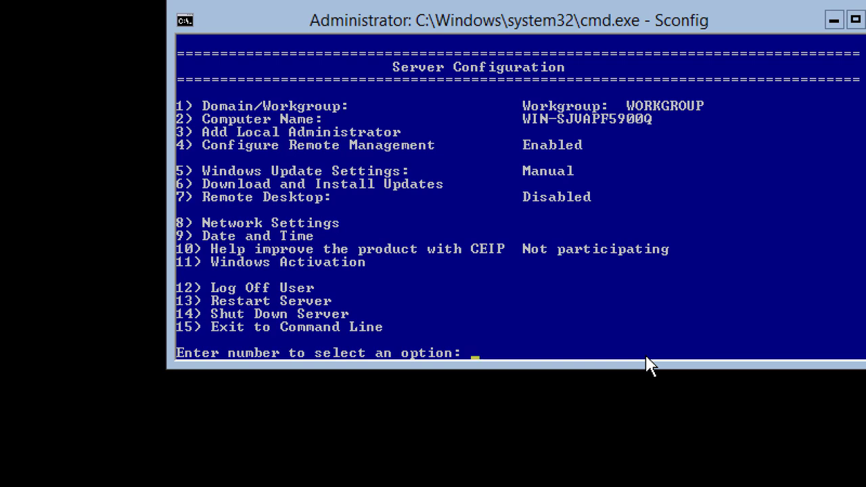
# - Open Network Settings (option 8) and pick network adapter index 10
pyautogui.write('8')
pyautogui.press('Return')
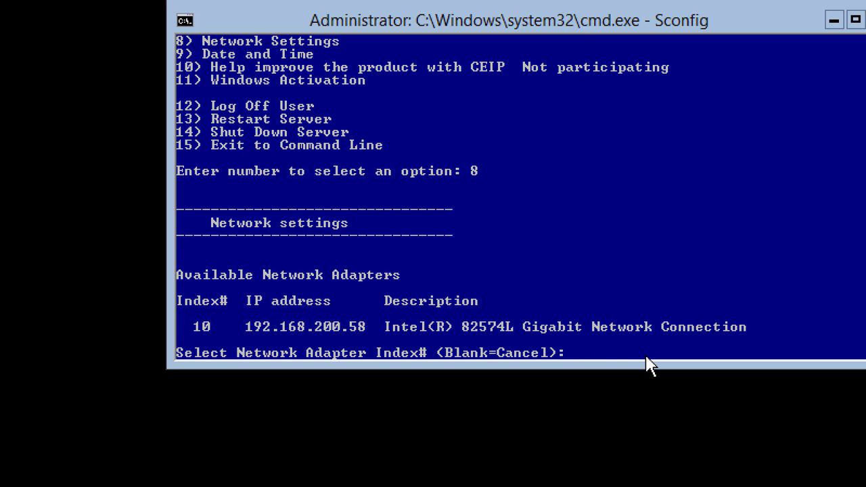
pyautogui.scroll(-5, 634, 322)
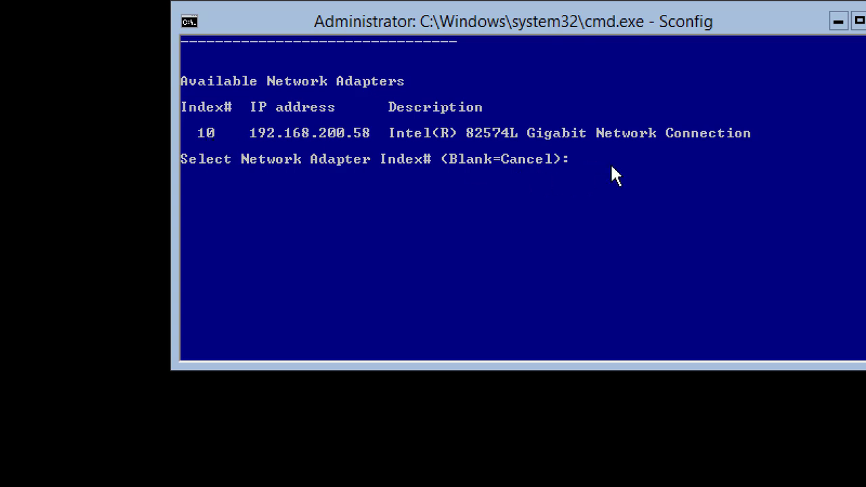
pyautogui.write('10')
# - Show adapter 10's settings and choose option 1, Set Network Adapter Address
pyautogui.press('Return')
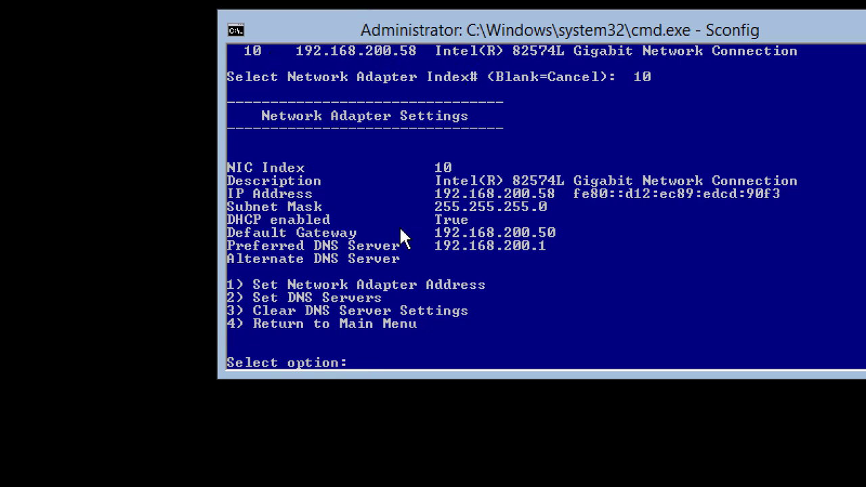
pyautogui.scroll(-2, 399, 226)
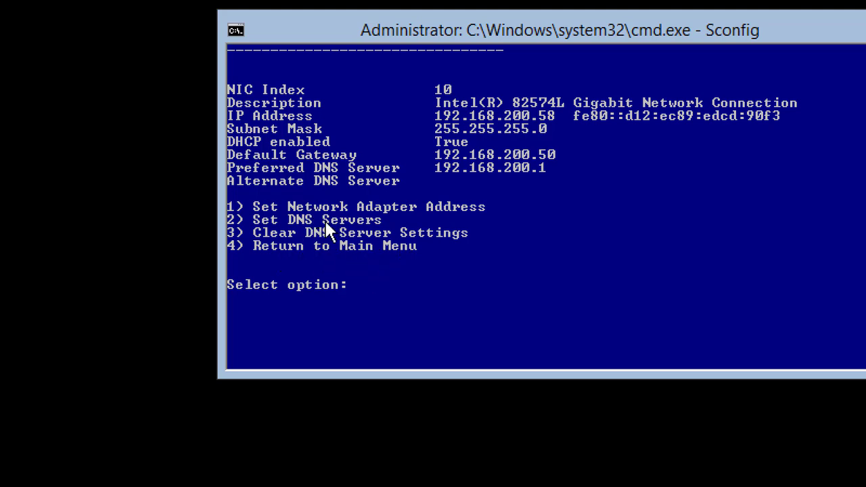
pyautogui.write('1')
# - Choose to set a static IP address (S) for adapter 10 instead of DHCP
pyautogui.press('Return')
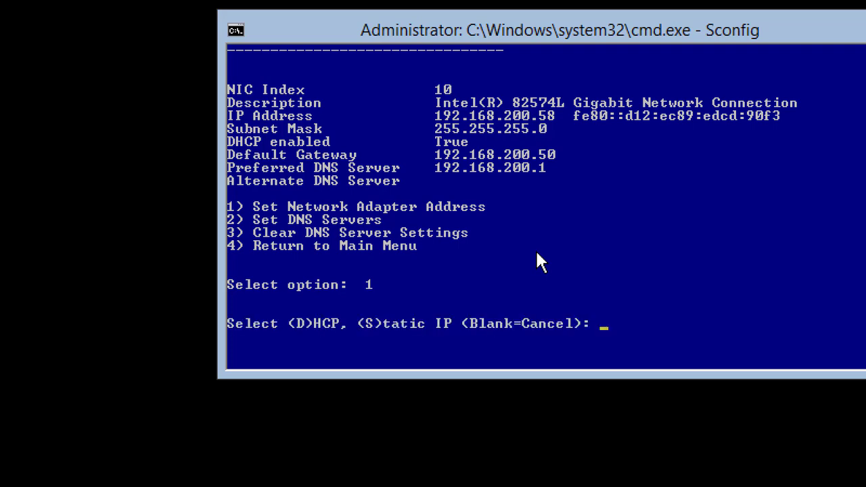
pyautogui.scroll(-2, 702, 274)
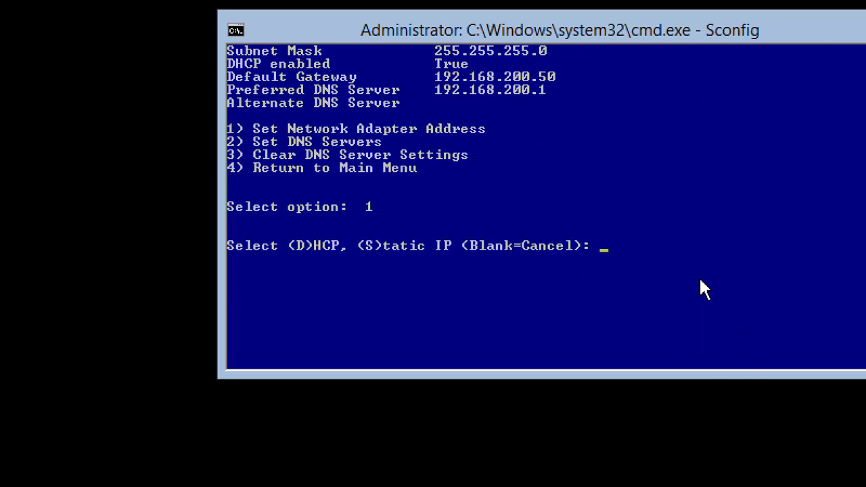
pyautogui.scroll(-1, 700, 280)
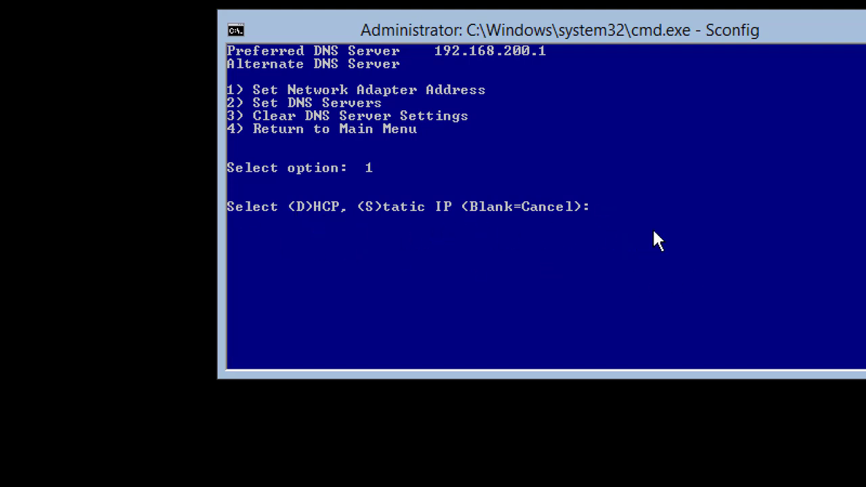
pyautogui.write('S')
pyautogui.press('Return')
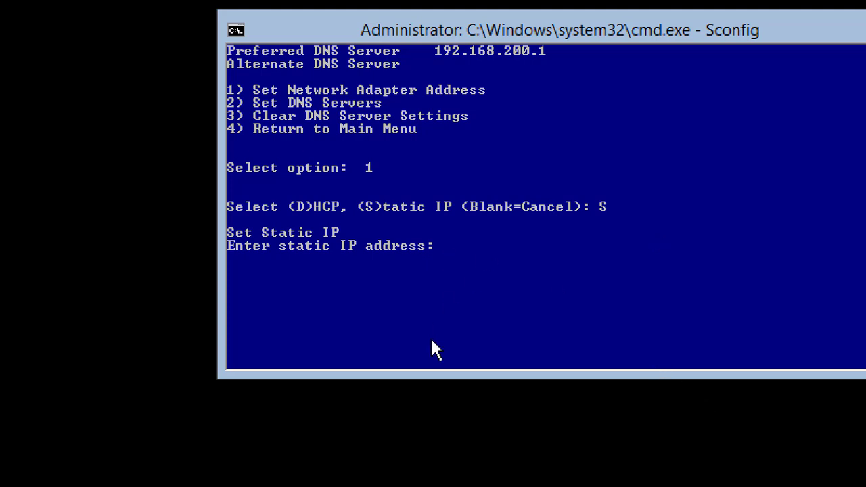
# - Enter IP 192.168.200.4, default mask 255.255.255.0, and gateway 192.168.200.50
pyautogui.scroll(-2, 453, 291)
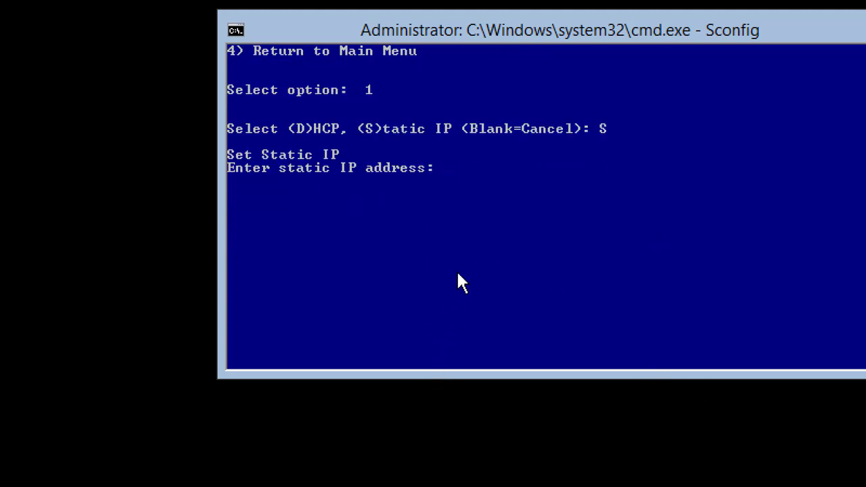
pyautogui.write('192.168.200')
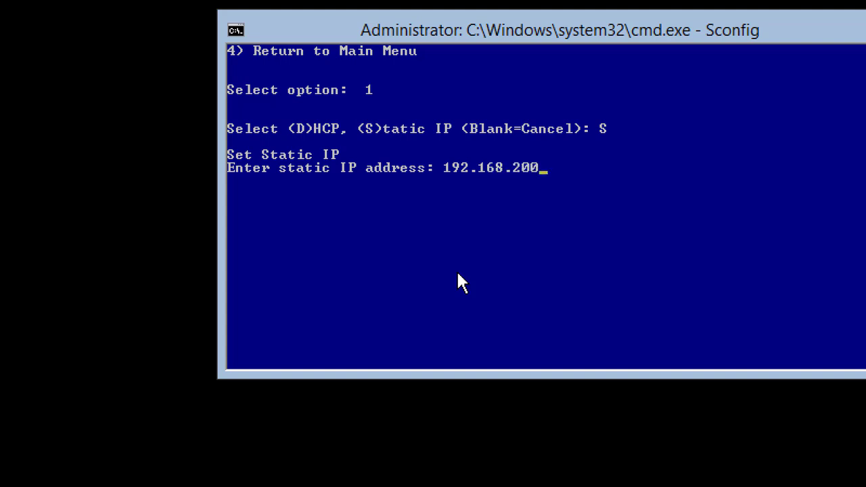
pyautogui.write('.4')
pyautogui.press('Return')
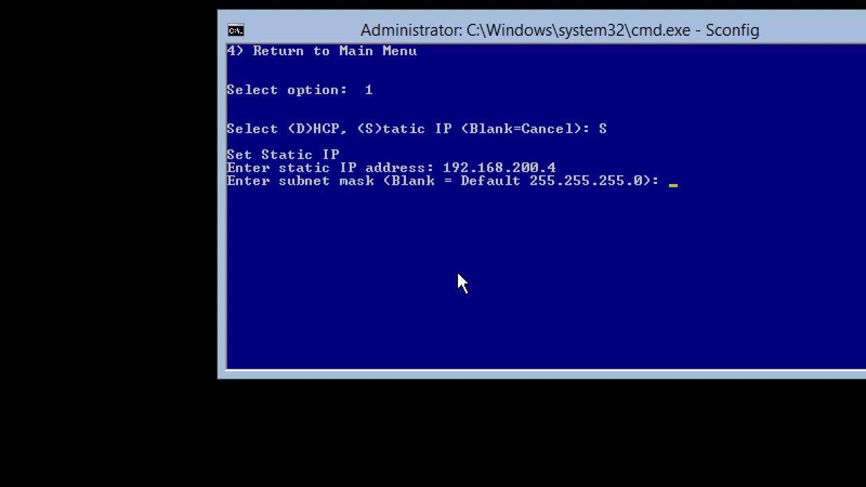
pyautogui.press('Return')
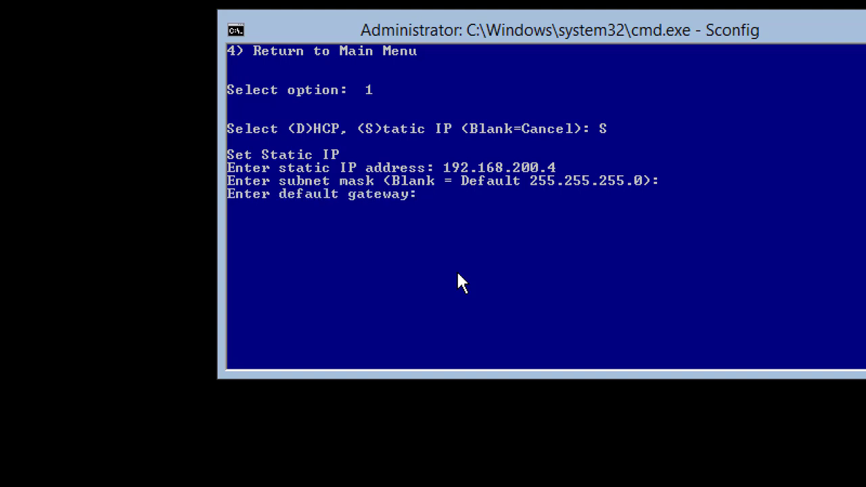
pyautogui.write('192.168.200.')
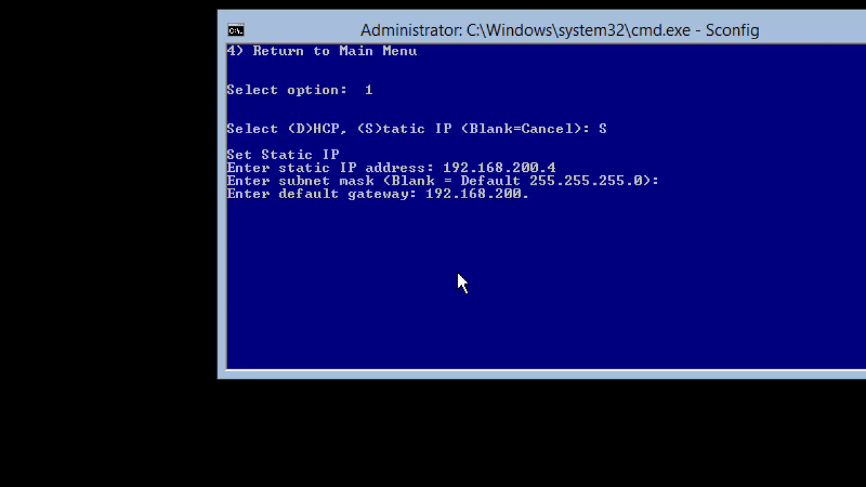
pyautogui.write('50')
pyautogui.press('Return')
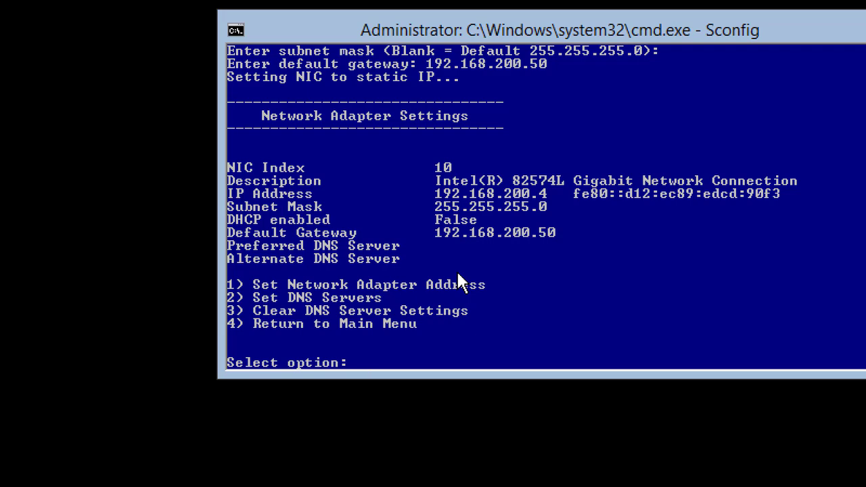
pyautogui.scroll(-2, 459, 282)
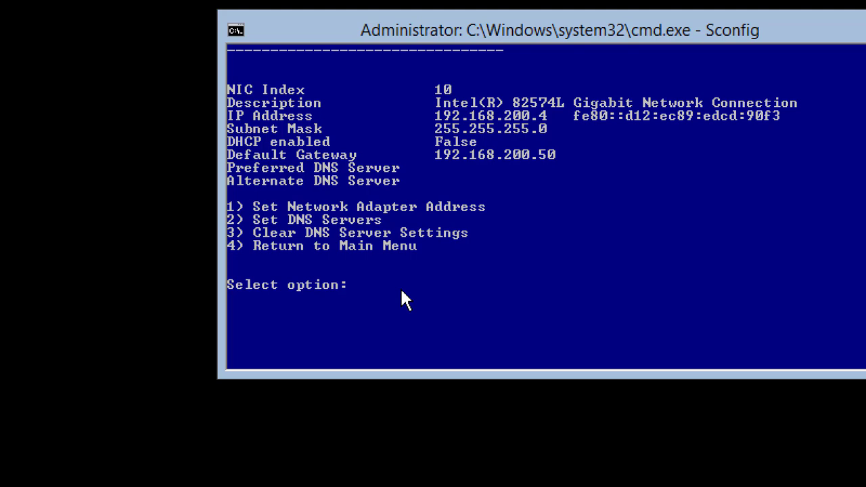
# - Set preferred DNS server 192.168.200.1 on NIC 10 and leave the alternate DNS blank
pyautogui.write('2')
pyautogui.press('Return')
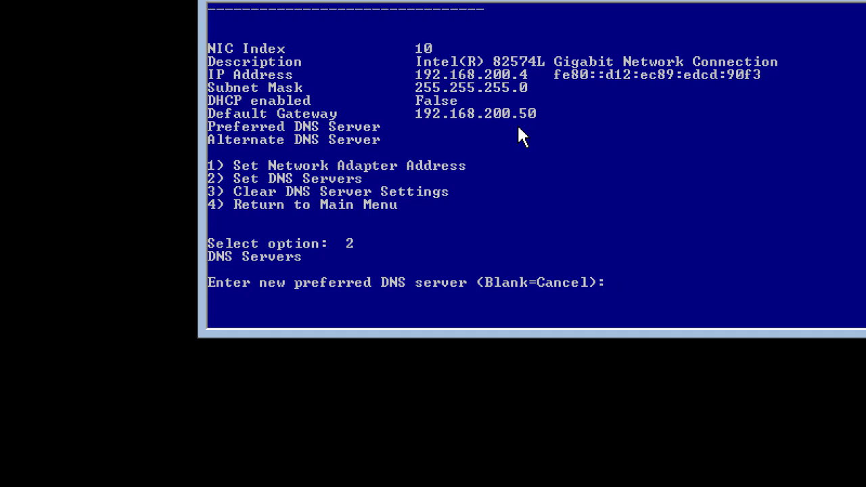
pyautogui.scroll(-1, 520, 180)
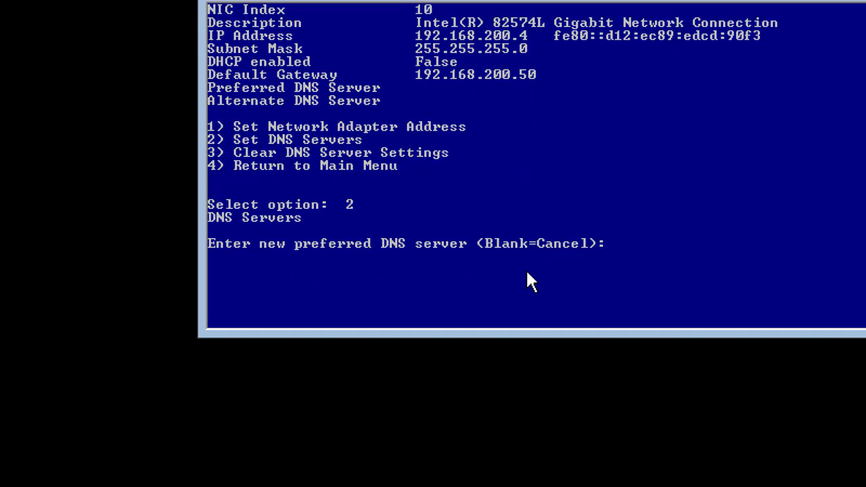
pyautogui.write('192.168.200.')
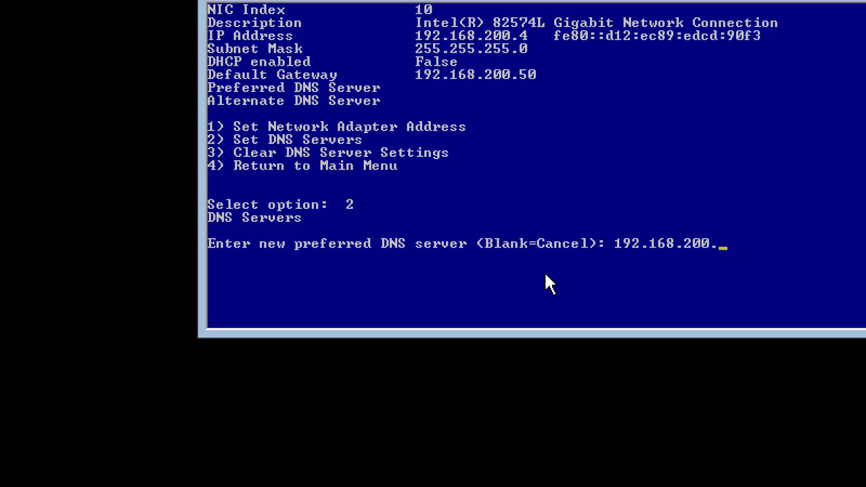
pyautogui.write('1')
pyautogui.press('Return')
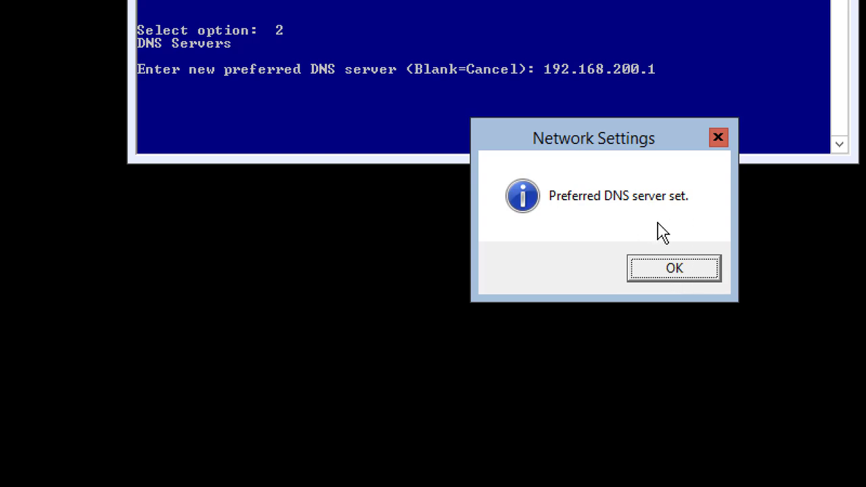
pyautogui.click(673, 269)
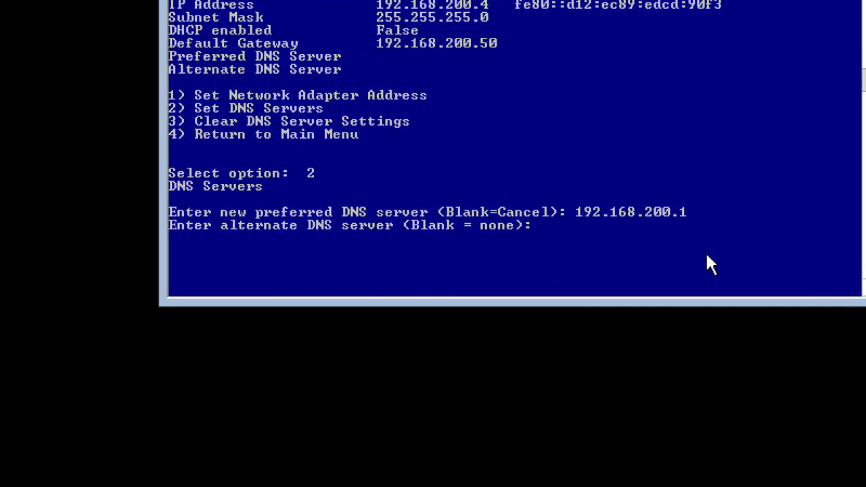
pyautogui.press('Return')
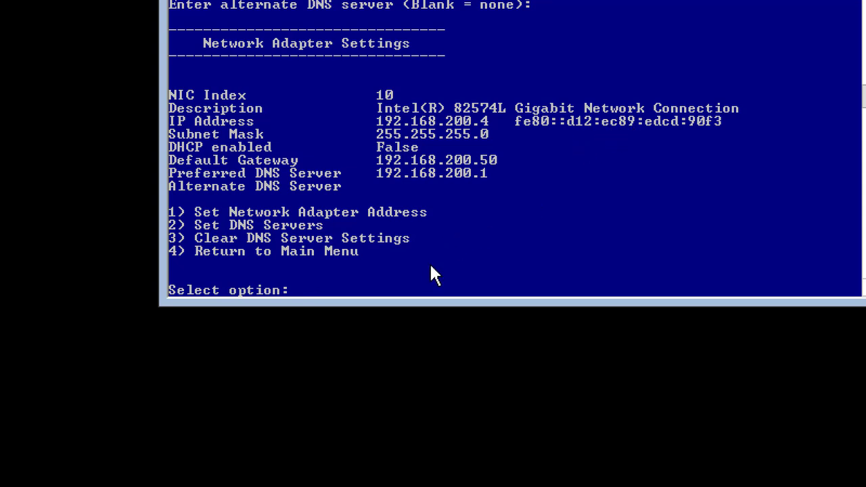
# - Choose option 4 to return from Network Settings to the Sconfig main menu
pyautogui.write('4')
pyautogui.press('Return')
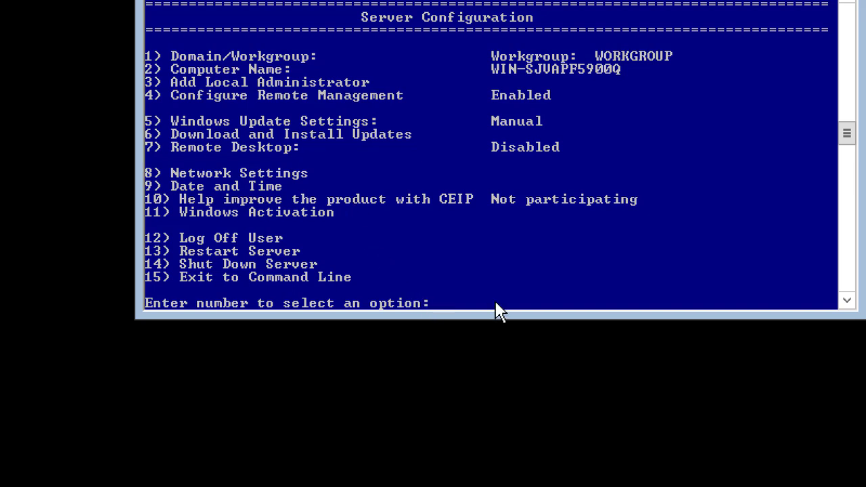
# - Change the computer name to ServerCore01 using Sconfig option 2
pyautogui.write('2')
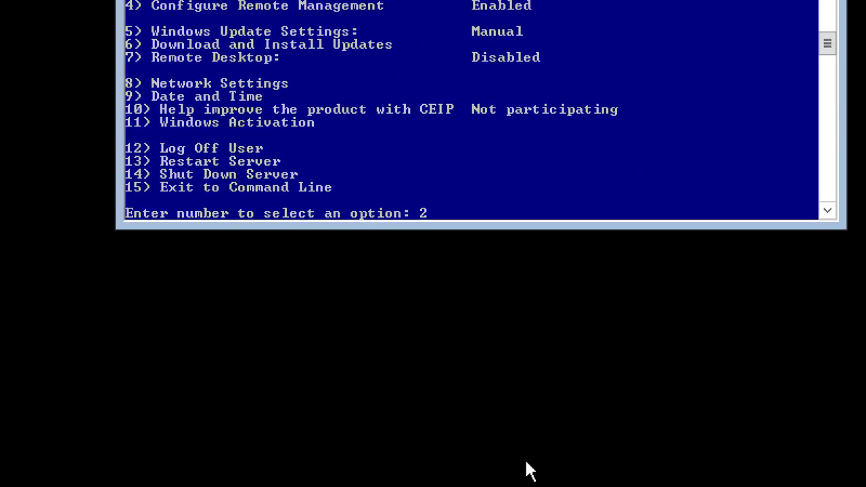
pyautogui.press('Return')
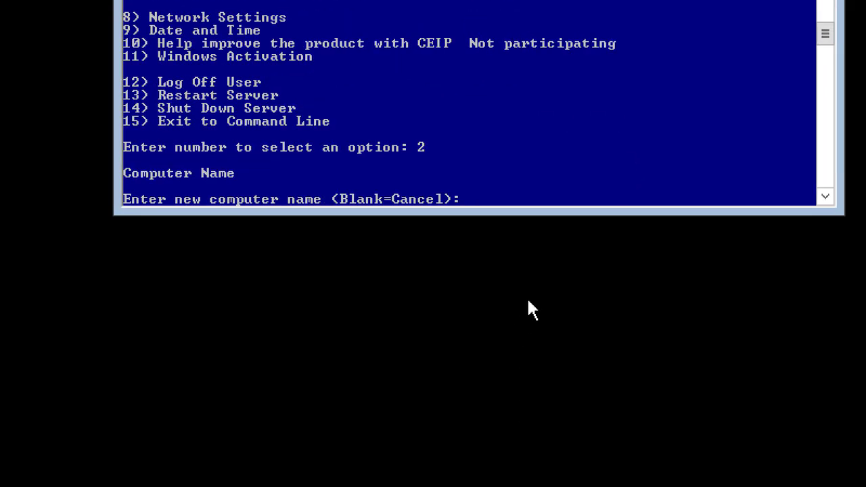
pyautogui.write('ServerCore01')
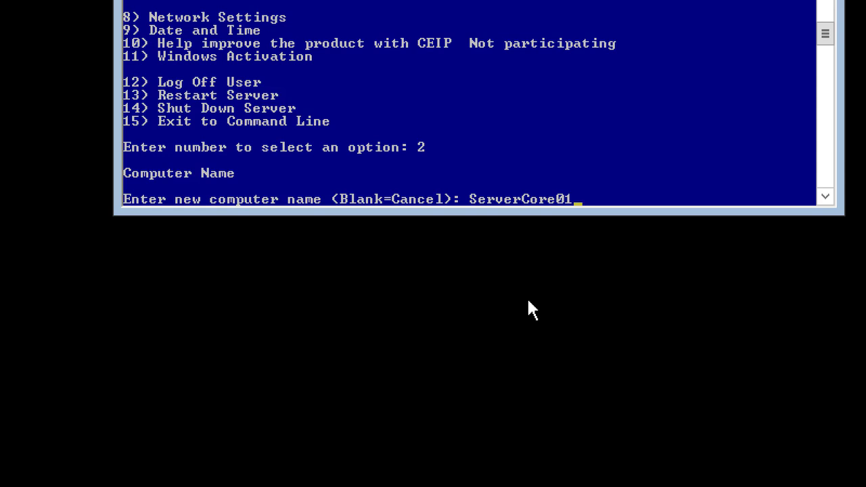
pyautogui.press('Return')
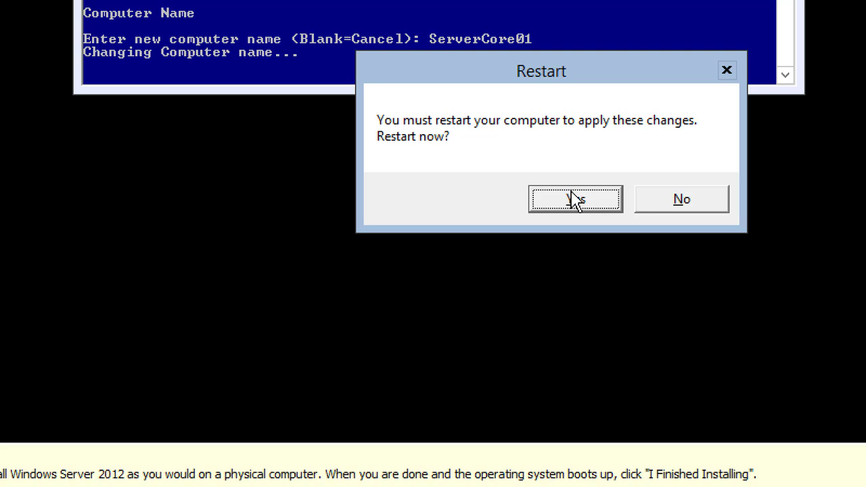
# - Confirm the restart so the renamed server reboots to the lock screen
pyautogui.click(561, 208)
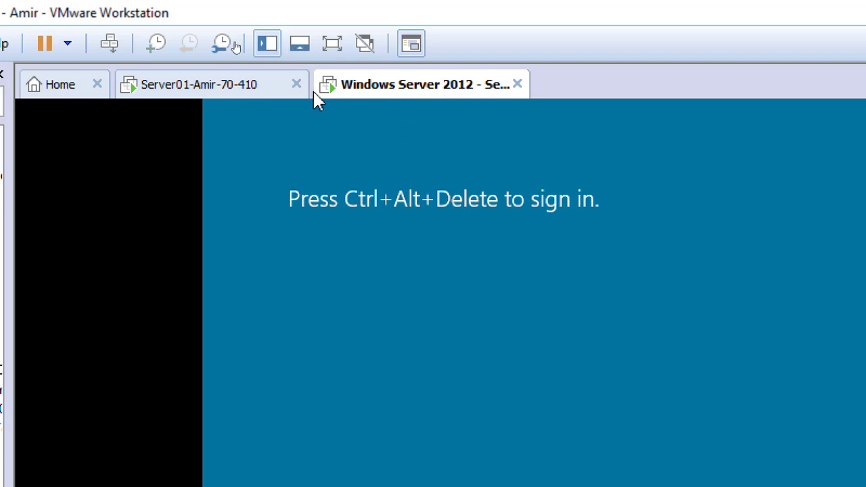
# - Sign in as Administrator with the account password and shift the command prompt window lower
pyautogui.click(110, 47)
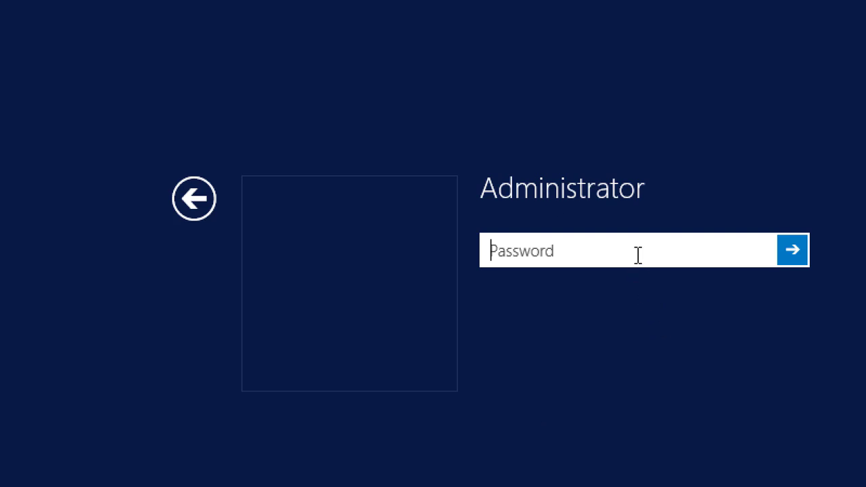
pyautogui.write('*********')
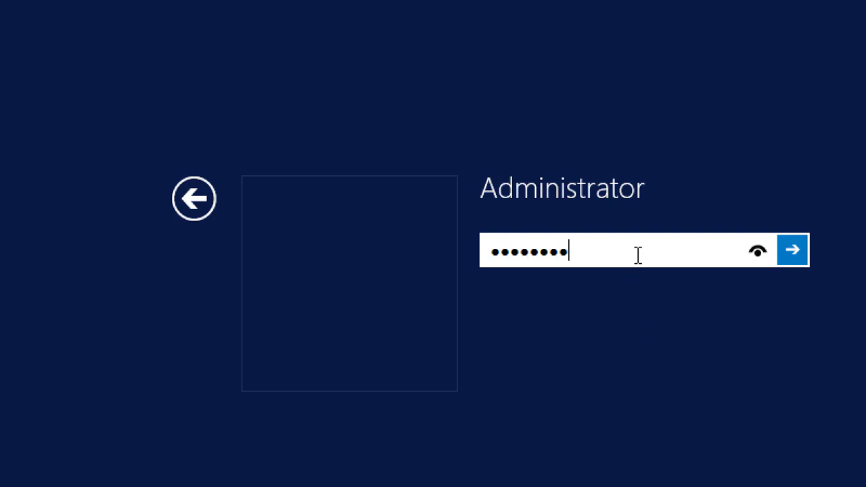
pyautogui.press('Return')
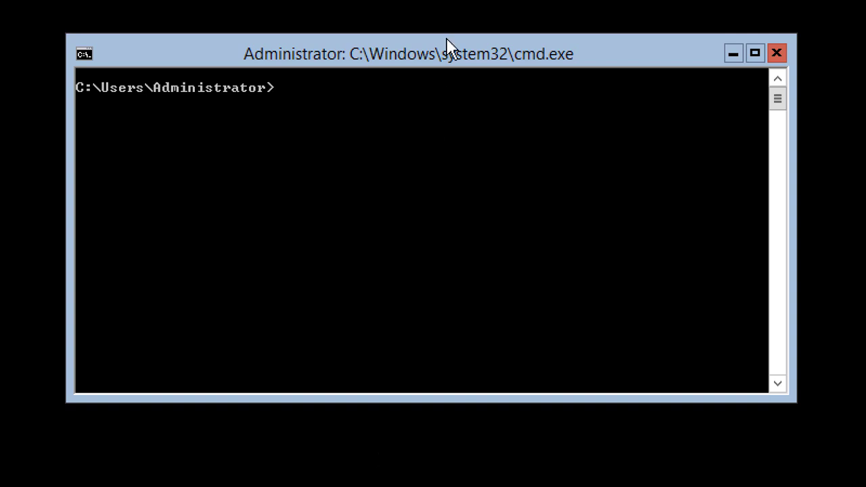
pyautogui.moveTo(445, 41); pyautogui.dragTo(446, 84)
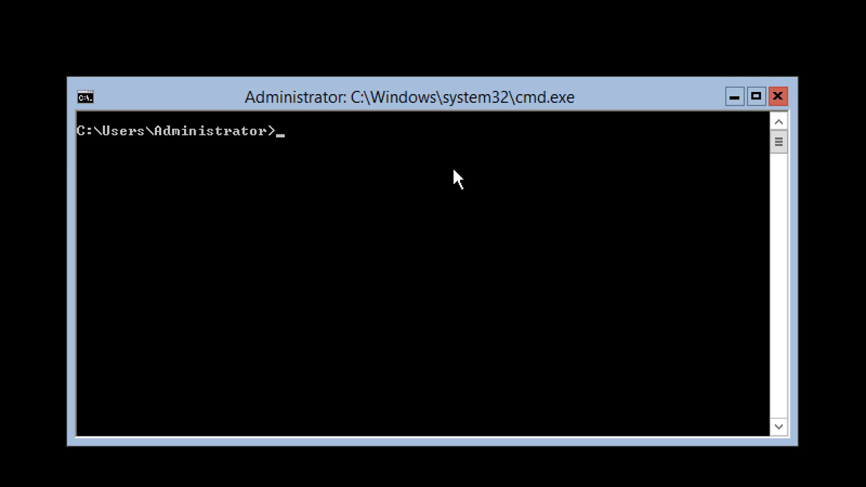
# - Relaunch sconfig, showing computer name SERVERCORE01, and choose option 1 for Domain/Workgroup
pyautogui.write('sconfig')
pyautogui.press('Return')
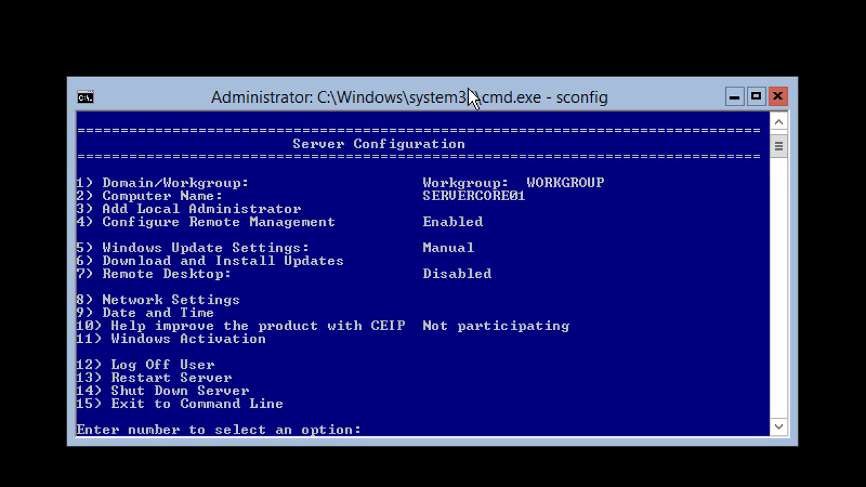
pyautogui.moveTo(468, 95); pyautogui.dragTo(475, 16)
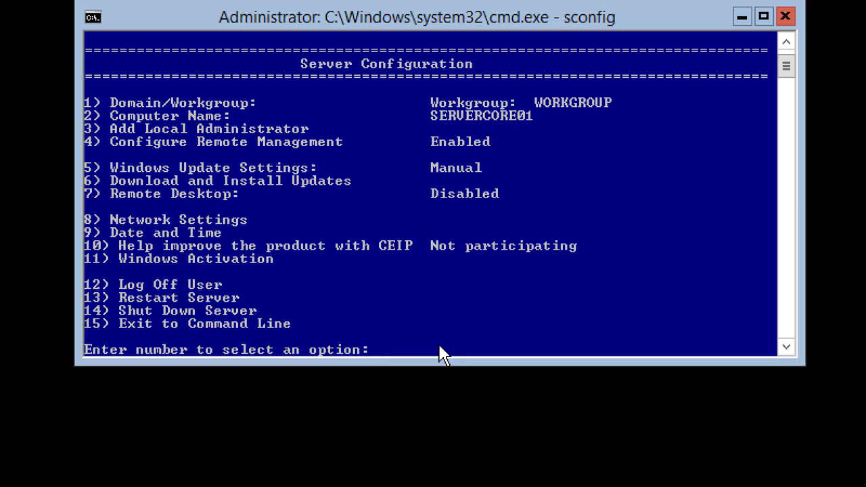
pyautogui.write('1')
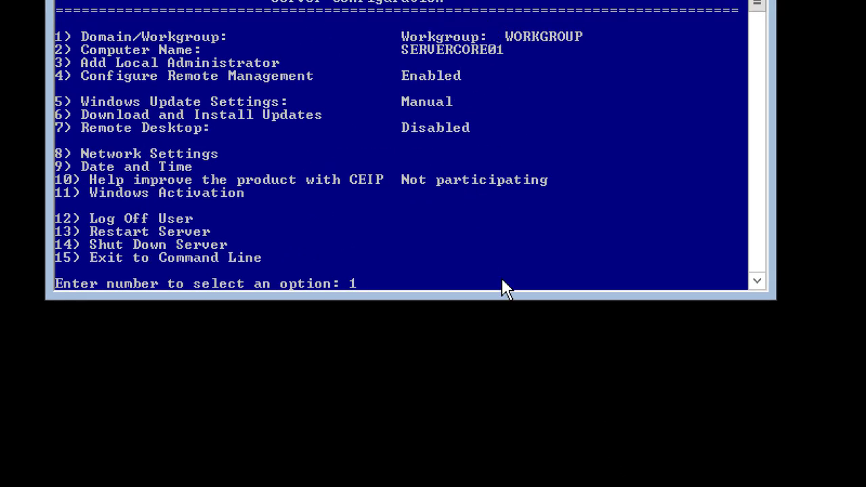
# - Start changing the domain/workgroup membership and choose D to join a domain
pyautogui.press('Return')
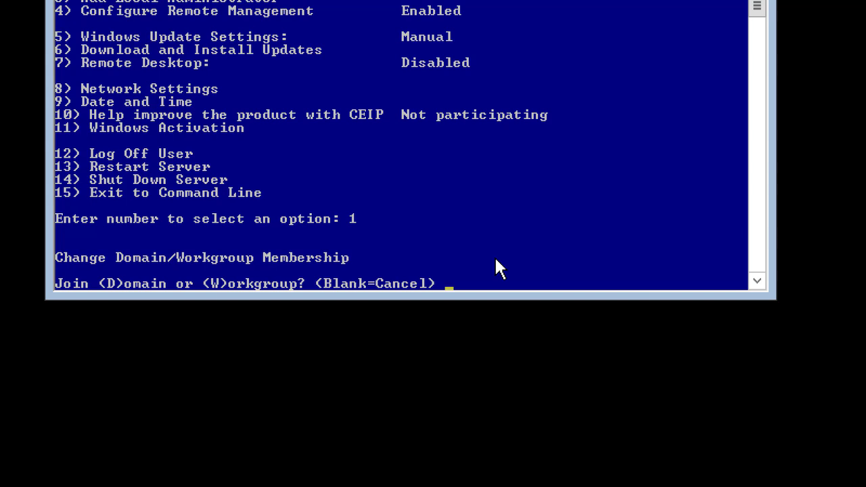
pyautogui.write('D')
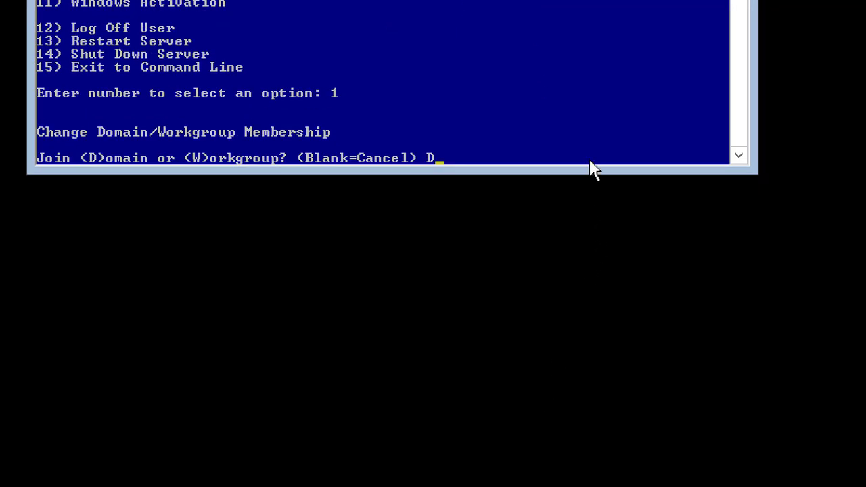
pyautogui.press('Return')
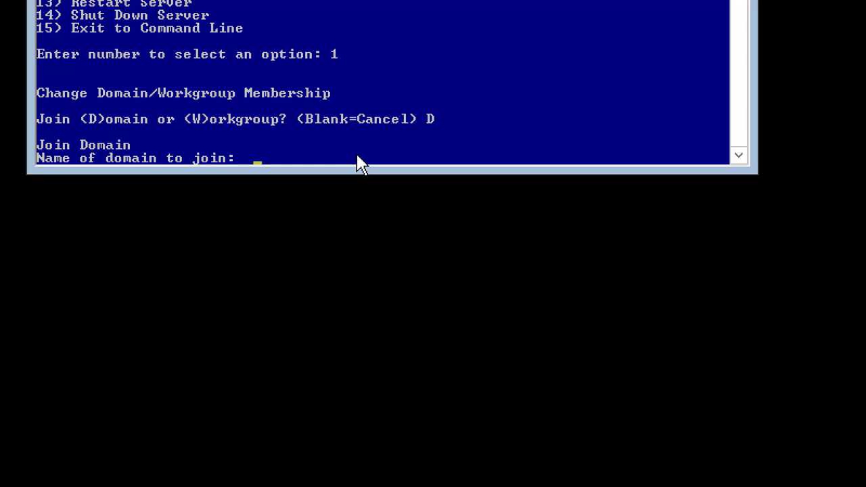
# - Enter NetplusDomain.local as the name of the domain to join
pyautogui.write('Netplus')
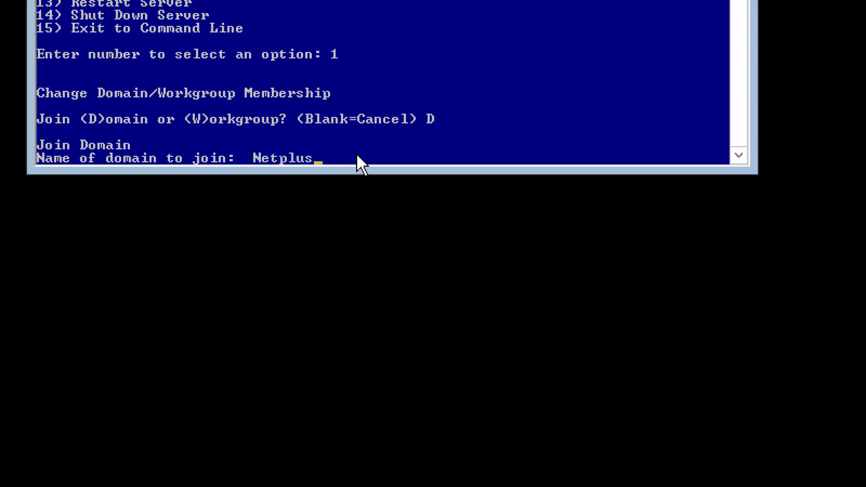
pyautogui.write('Domain.local')
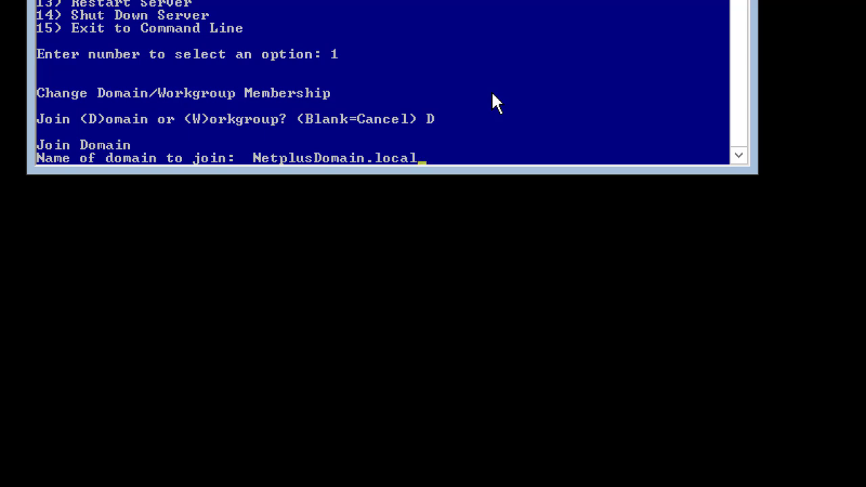
pyautogui.press('Return')
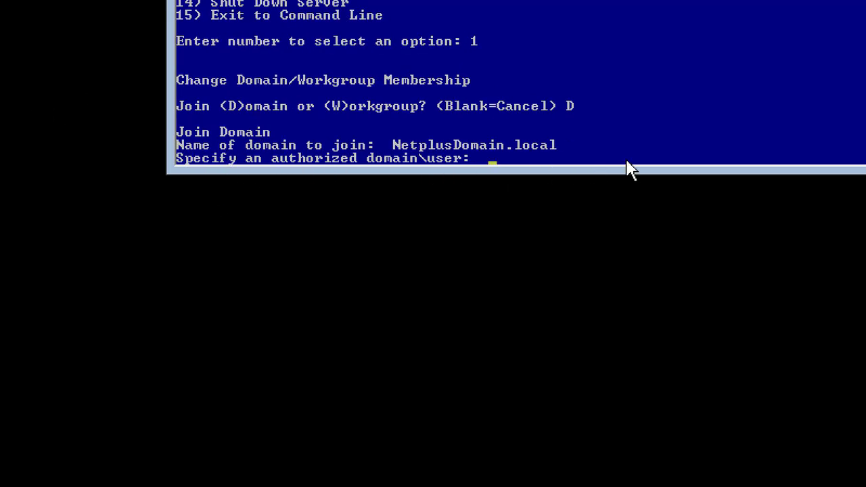
# - Enter the NetplusDomain administrator account in domain\user form as the authorized user
pyautogui.write('NetplusDomain\\')
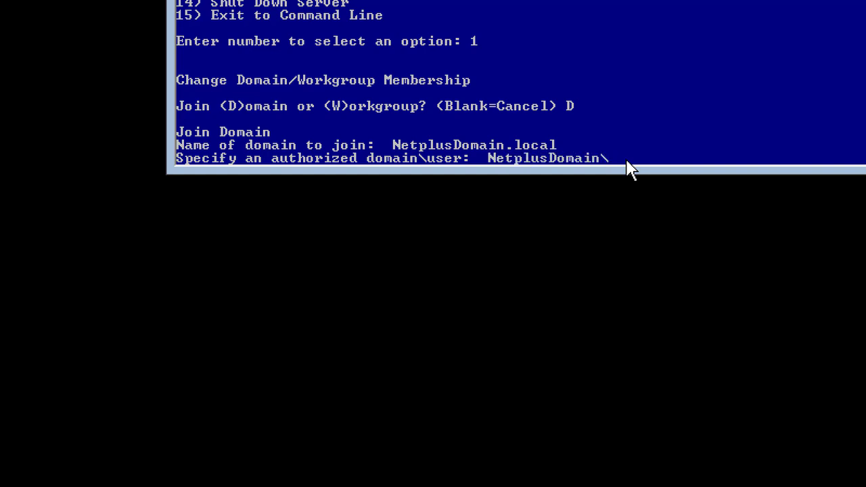
pyautogui.write('Netadmin')
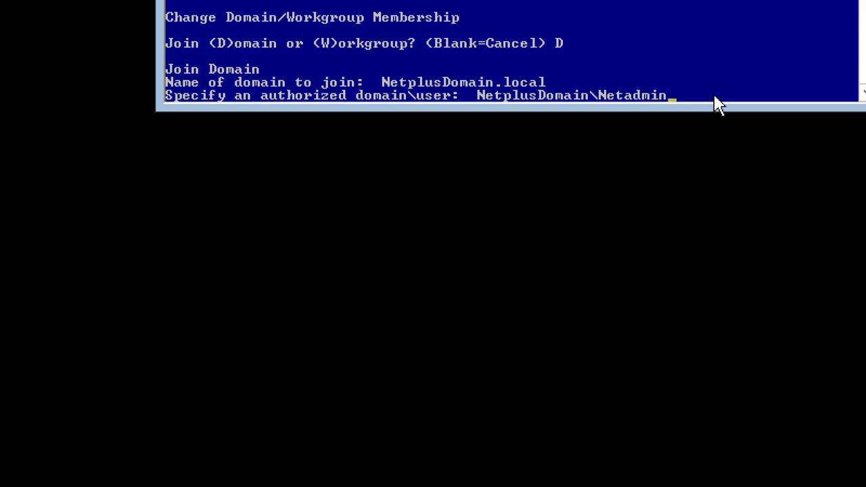
pyautogui.press('Return')
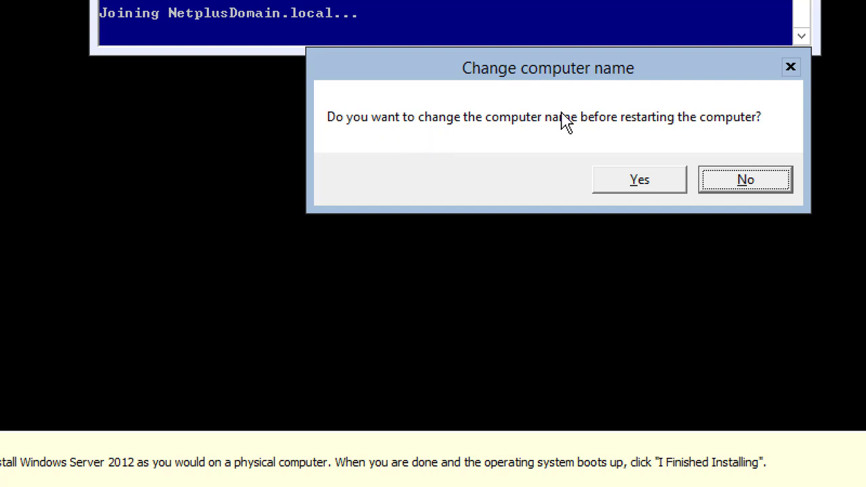
# - Decline the computer name change and confirm the restart to apply the domain join
pyautogui.click(747, 180)
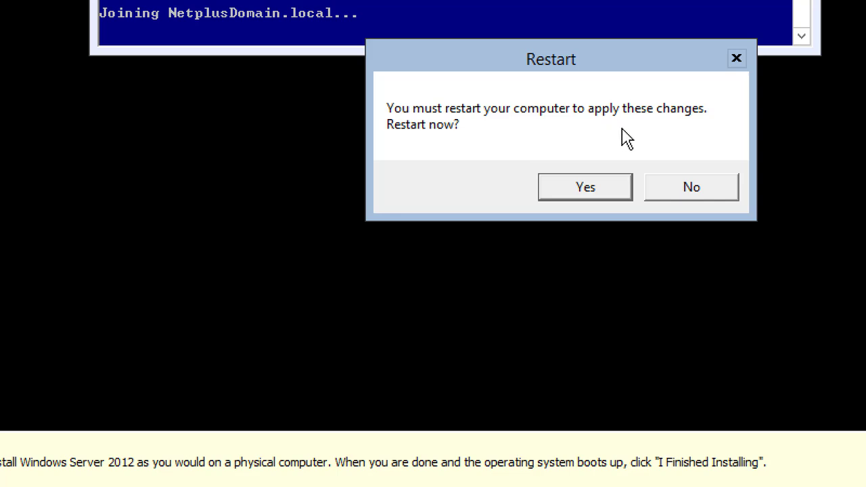
pyautogui.click(585, 192)
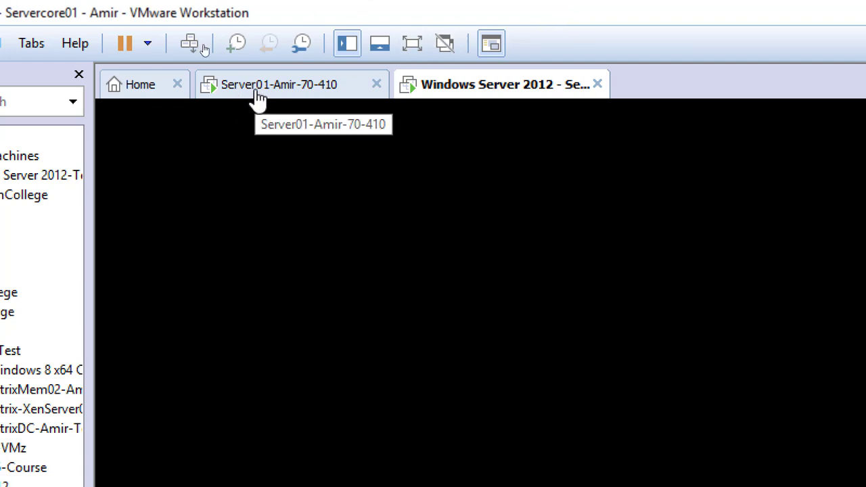
# - On Server01, refresh ADUC and widen the Name column to reveal SERVERCORE01 under Computers
pyautogui.click(258, 99)
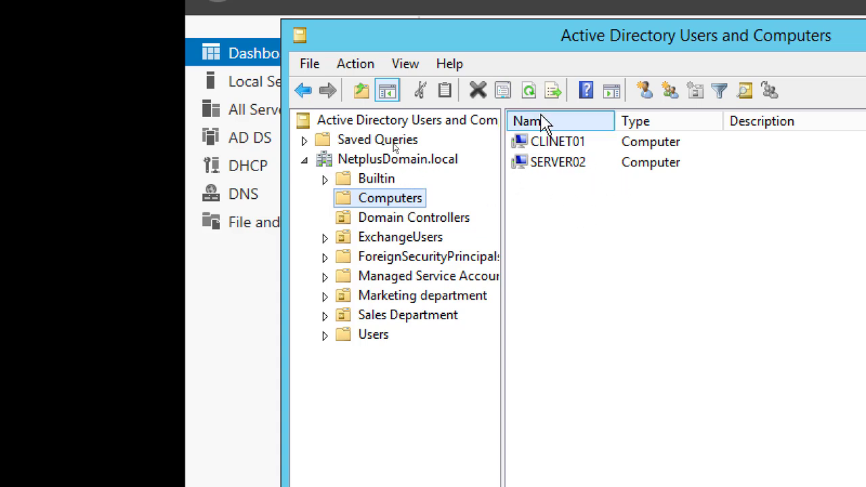
pyautogui.click(527, 91)
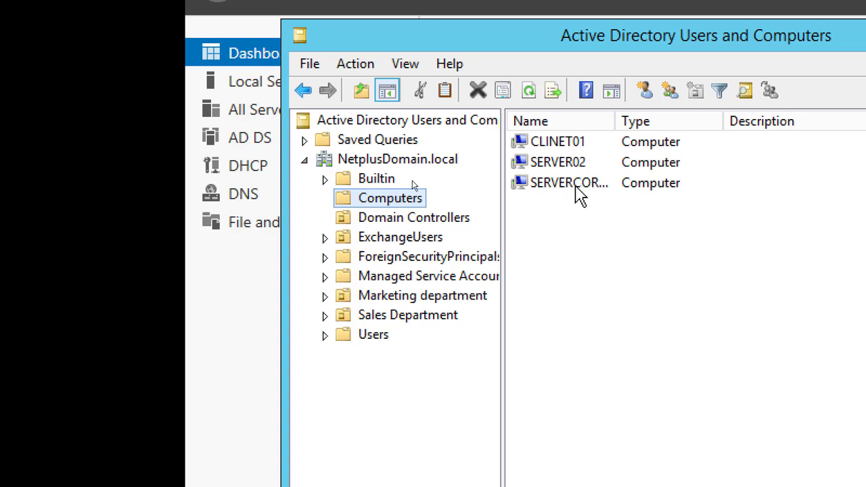
pyautogui.moveTo(616, 121); pyautogui.dragTo(692, 121)
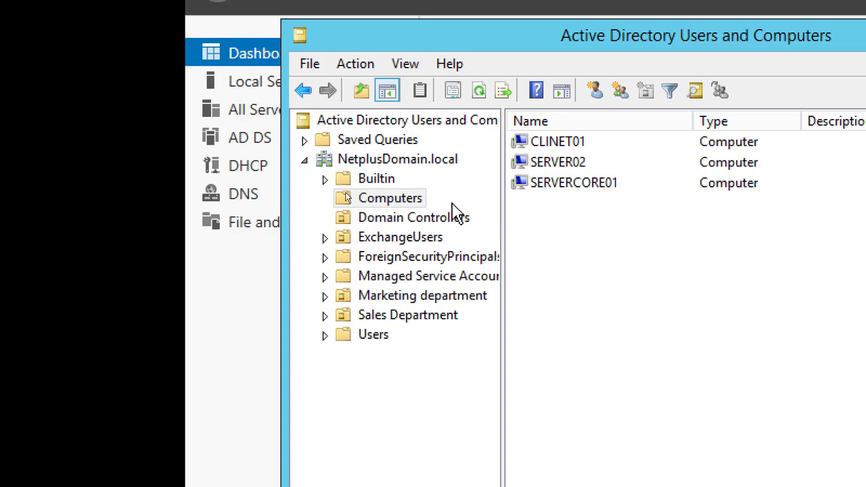
pyautogui.click(404, 219)
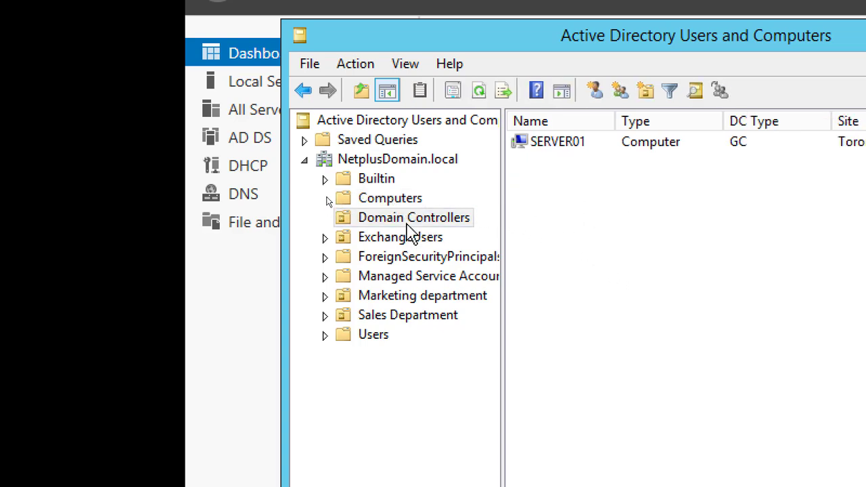
pyautogui.click(401, 200)
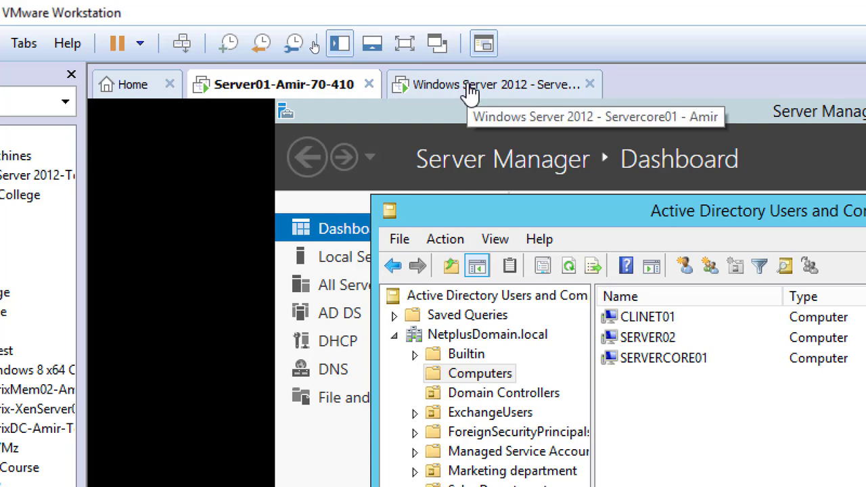
# - On Servercore01, send Ctrl+Alt+Del and enter the local Administrator password
pyautogui.click(470, 95)
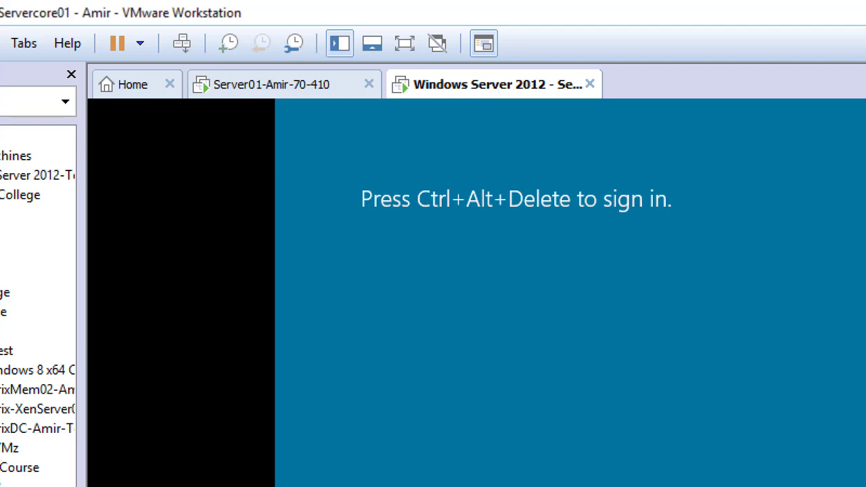
pyautogui.click(180, 50)
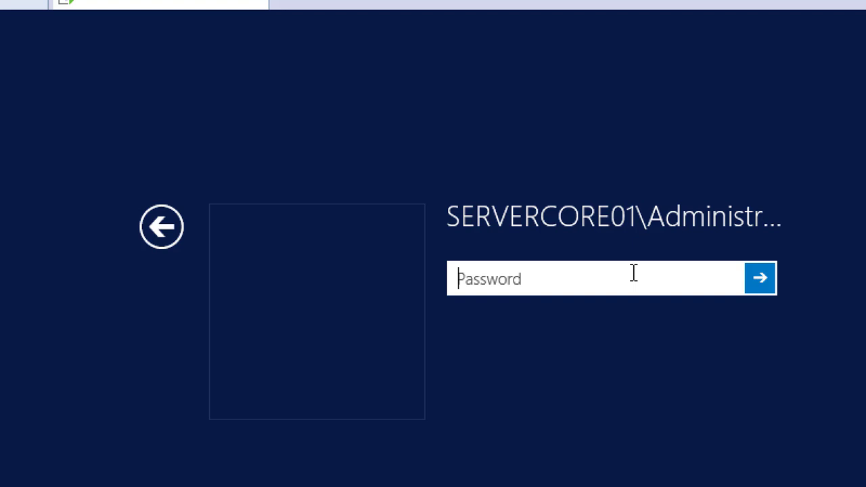
pyautogui.write('•••••••••')
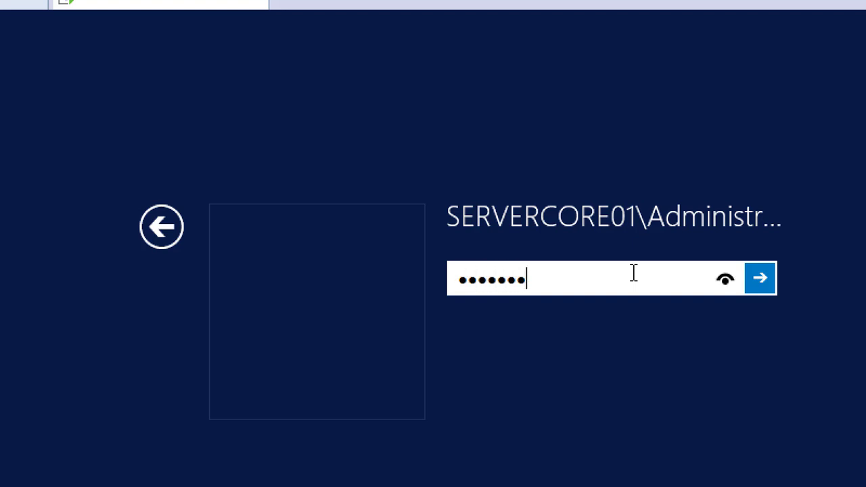
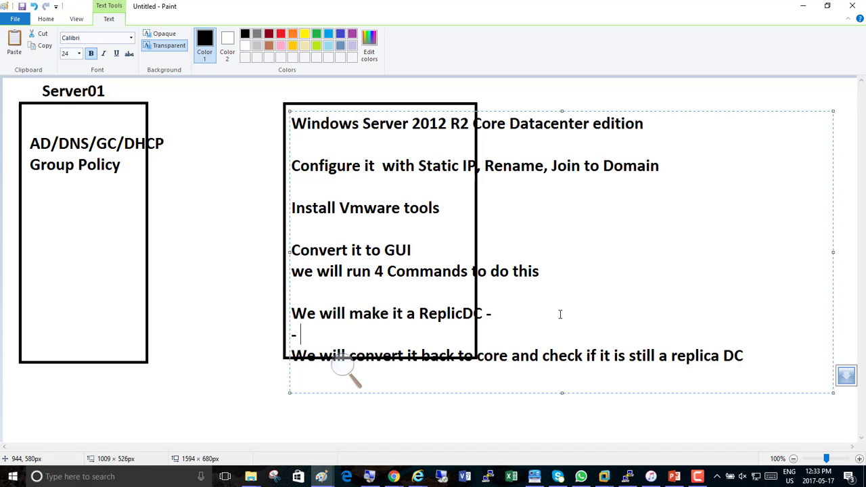
# - Add 'Add roles > ADDS > Next > Conifgure AD > Restart > make sre' to the notes and move the text block up-left
pyautogui.write('A')
pyautogui.press('BackSpace')
pyautogui.write('Add roles ')
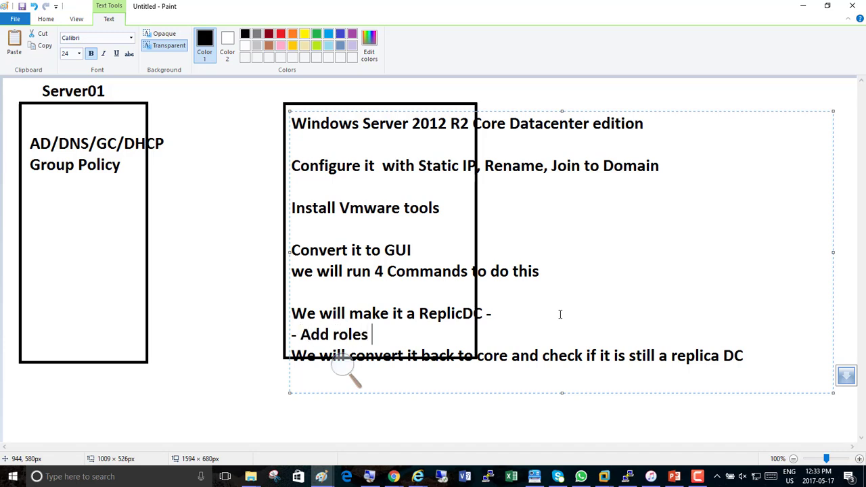
pyautogui.write('> ADDS')
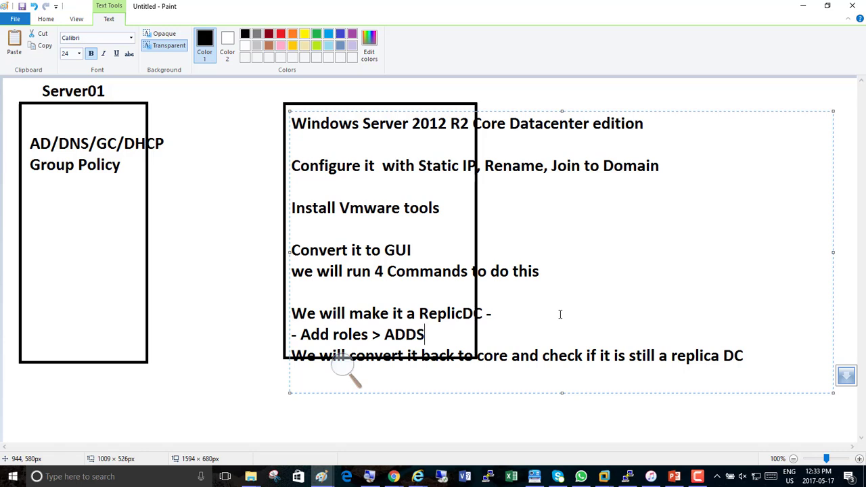
pyautogui.write(' > Next')
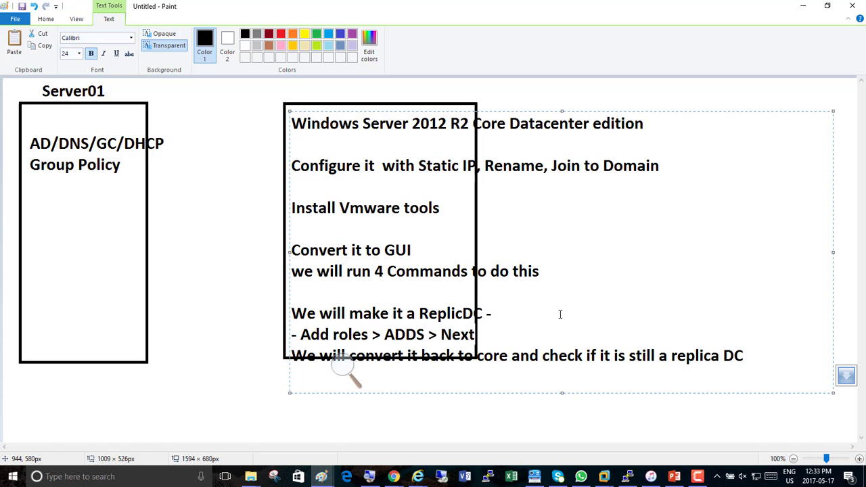
pyautogui.write(' > ')
pyautogui.write('Conifg')
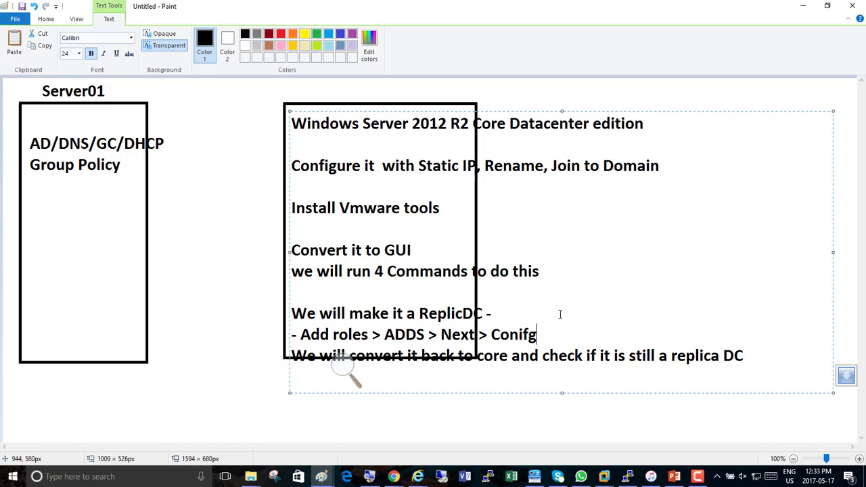
pyautogui.write('ure AD')
pyautogui.write('> Restart')
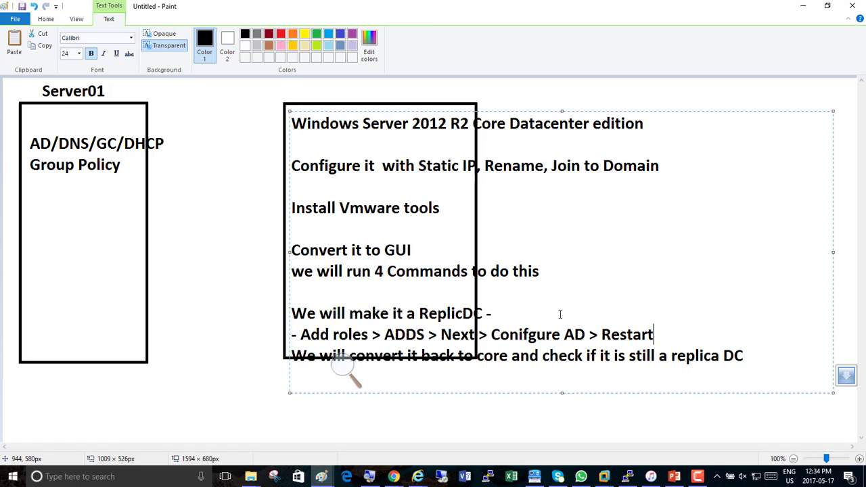
pyautogui.write(' > make sre')
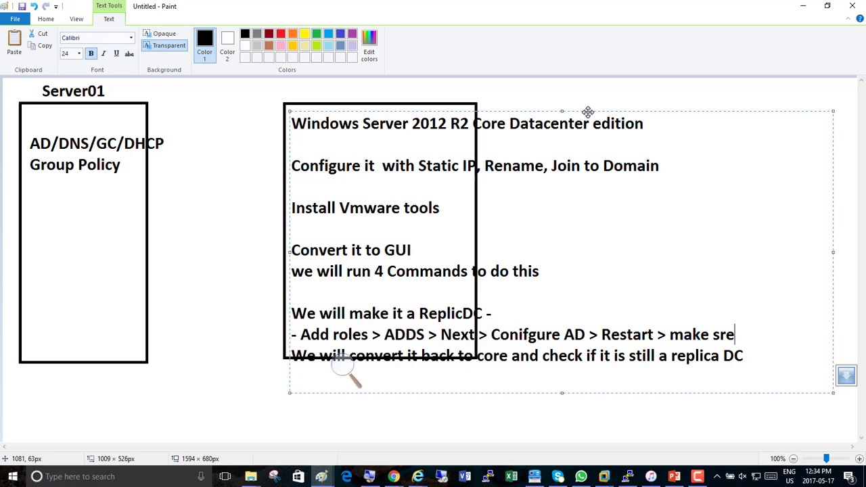
pyautogui.moveTo(587, 111); pyautogui.dragTo(683, 83)
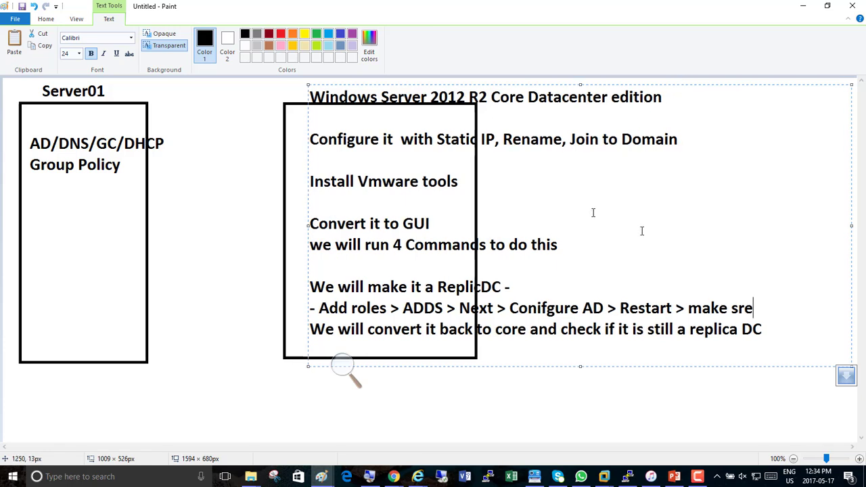
# - Delete the blank lines around the Configure, Install Vmware tools and 4 Commands lines
pyautogui.click(319, 120)
pyautogui.press('Delete')
pyautogui.press('Down')
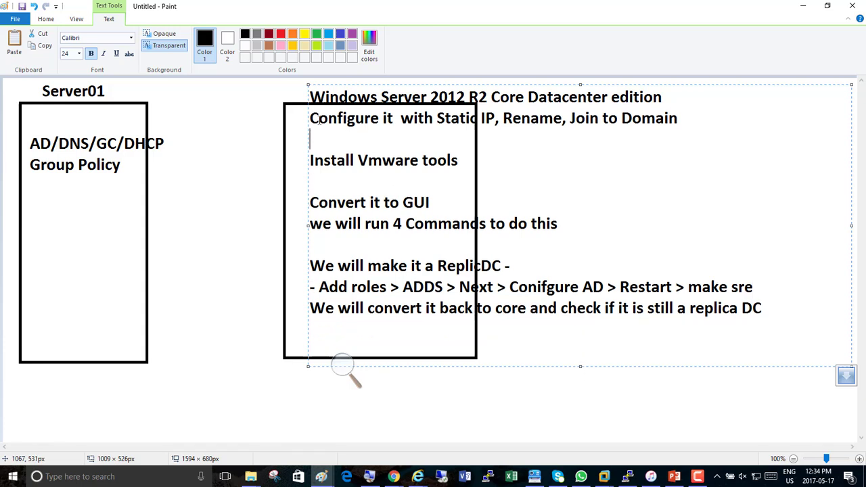
pyautogui.press('Delete')
pyautogui.press('Down')
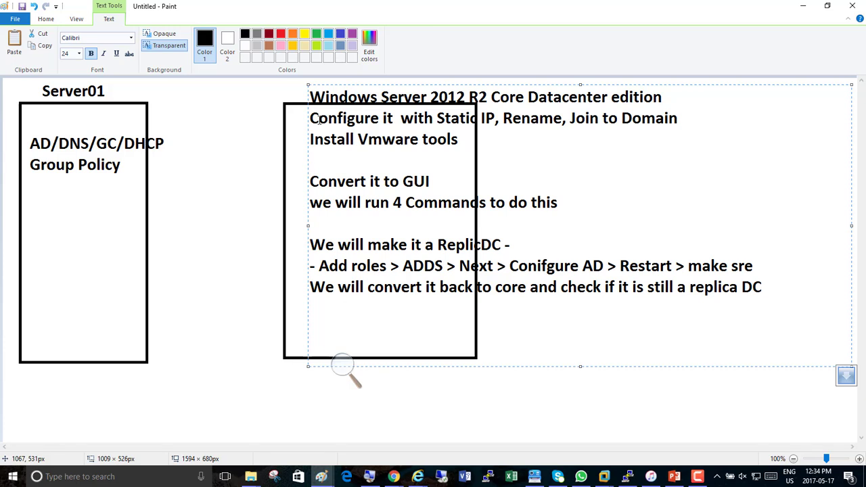
pyautogui.press('Delete')
pyautogui.press('Down')
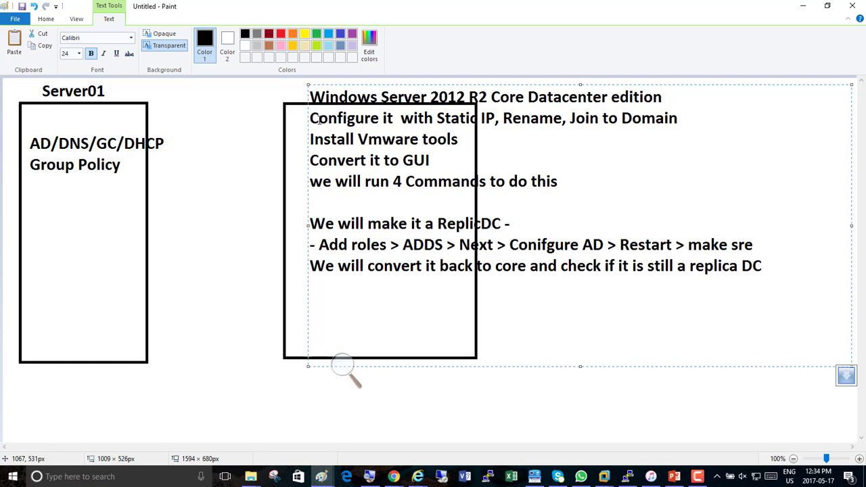
pyautogui.press('Delete')
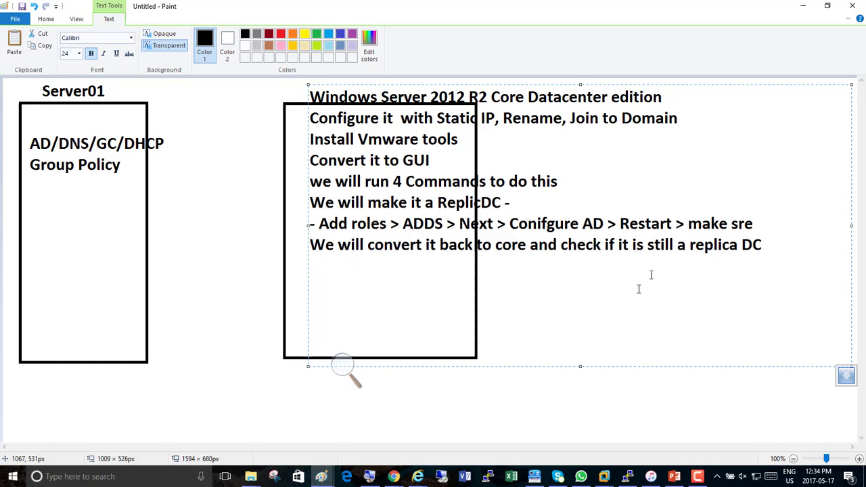
# - Correct 'sre' to 'sure' and append 'that we have a ReplicaDc by the name of ServerCore01'
pyautogui.click(739, 224)
pyautogui.write('u')
pyautogui.press('End')
pyautogui.write('that we have')
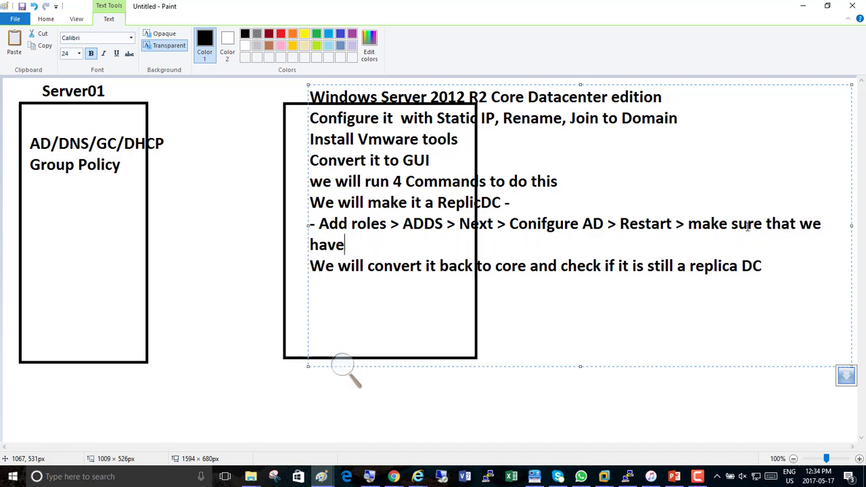
pyautogui.write(' a Replic')
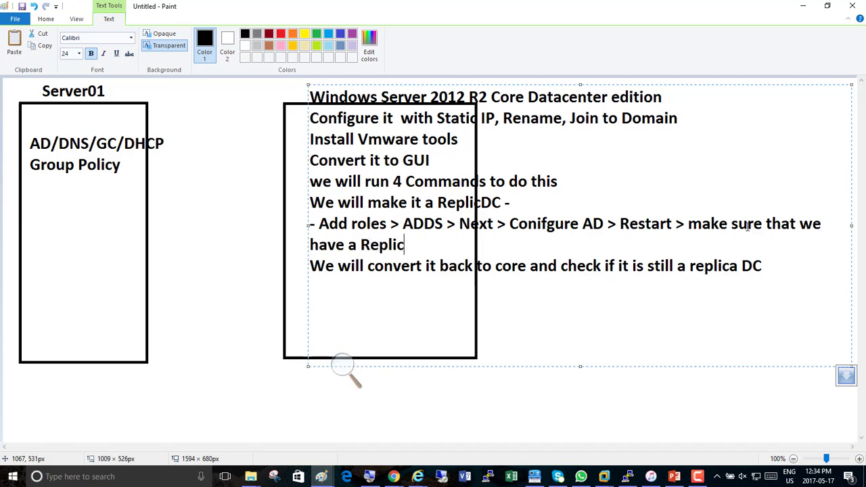
pyautogui.write('aDc by the name of')
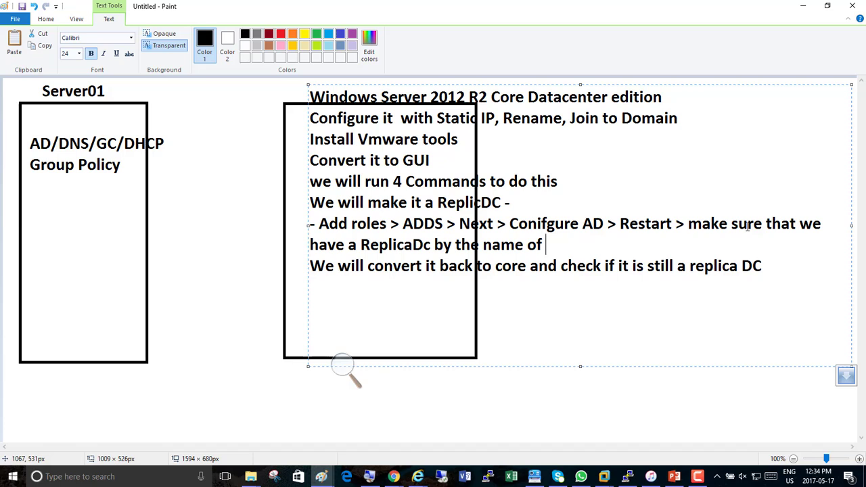
pyautogui.write(' ServerCore0')
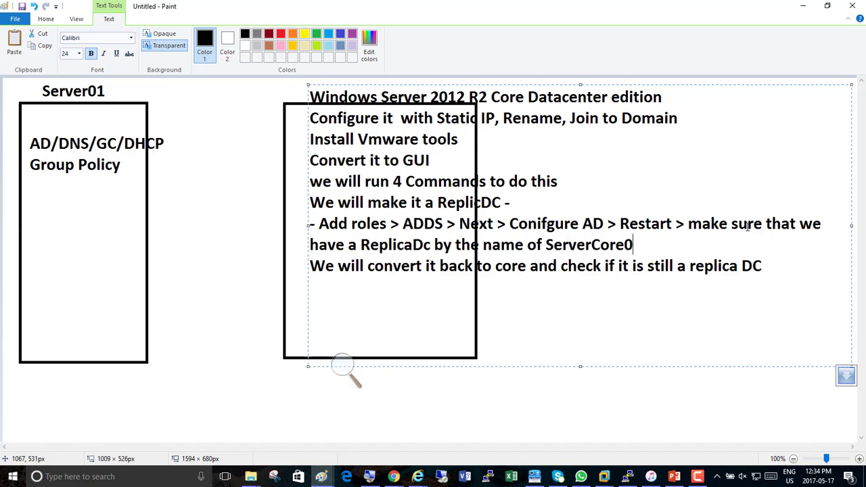
pyautogui.write('1')
# - Color the ReplicDC line and the Configure-through-do-this lines purple
pyautogui.moveTo(511, 201); pyautogui.dragTo(309, 201)
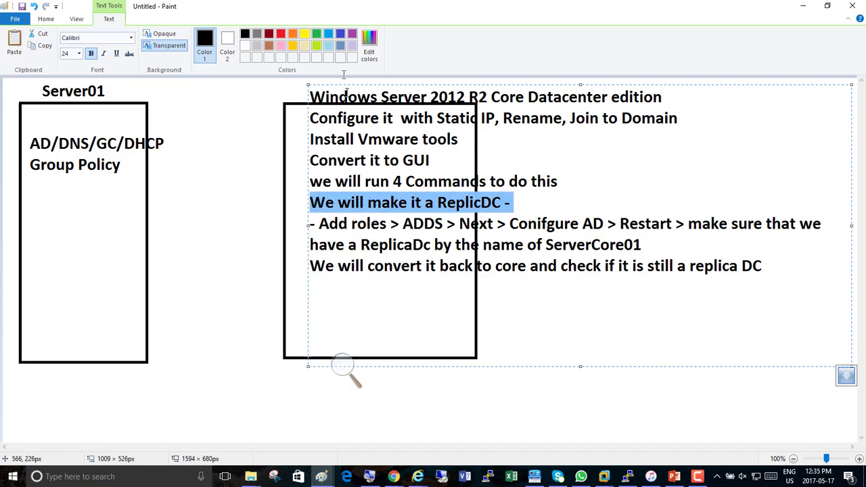
pyautogui.click(351, 34)
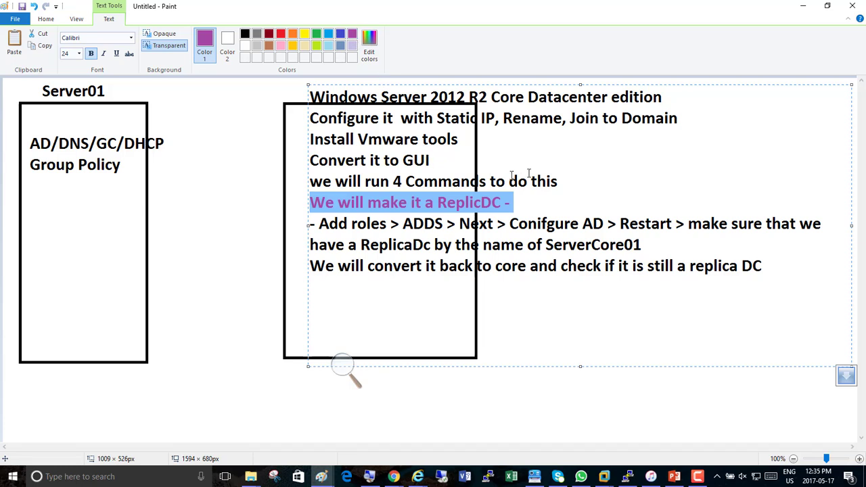
pyautogui.moveTo(560, 182); pyautogui.dragTo(310, 98)
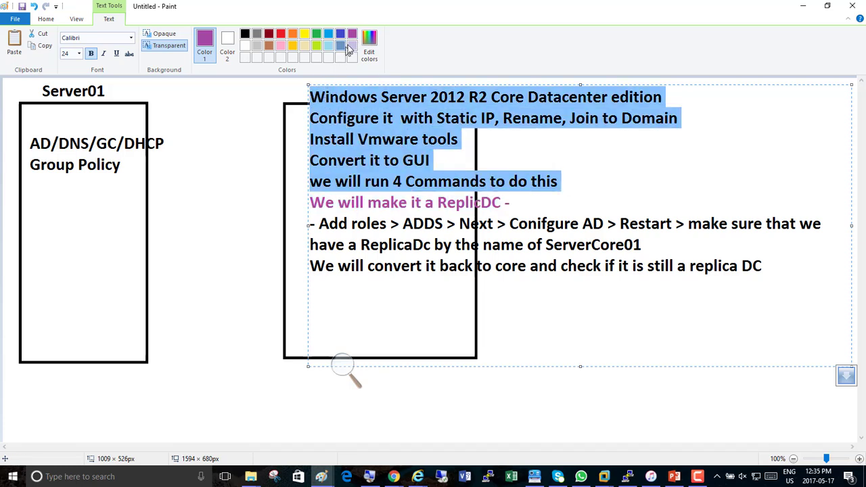
pyautogui.click(352, 35)
pyautogui.click(578, 265)
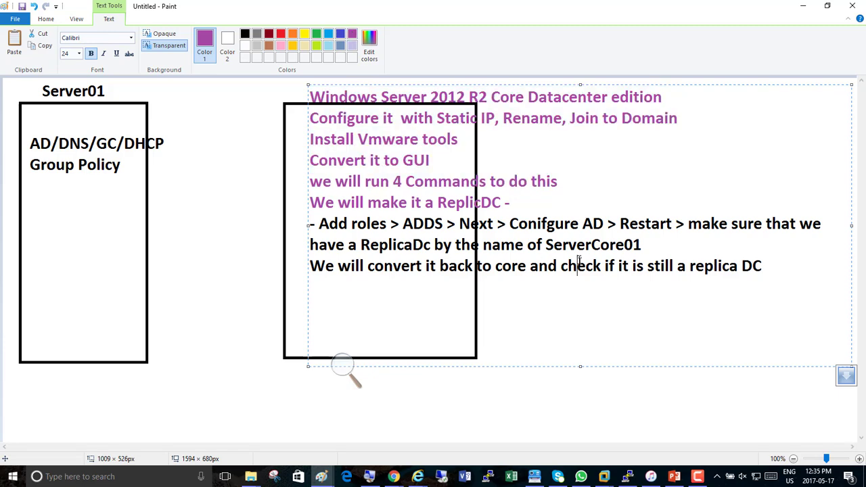
# - Make the last notes line purple too, then minimize Paint to reveal the VM
pyautogui.moveTo(763, 267); pyautogui.dragTo(310, 270)
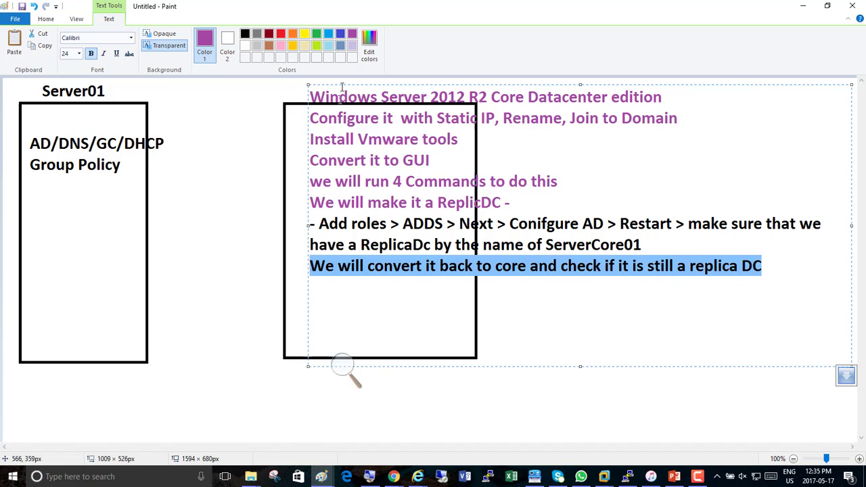
pyautogui.click(352, 35)
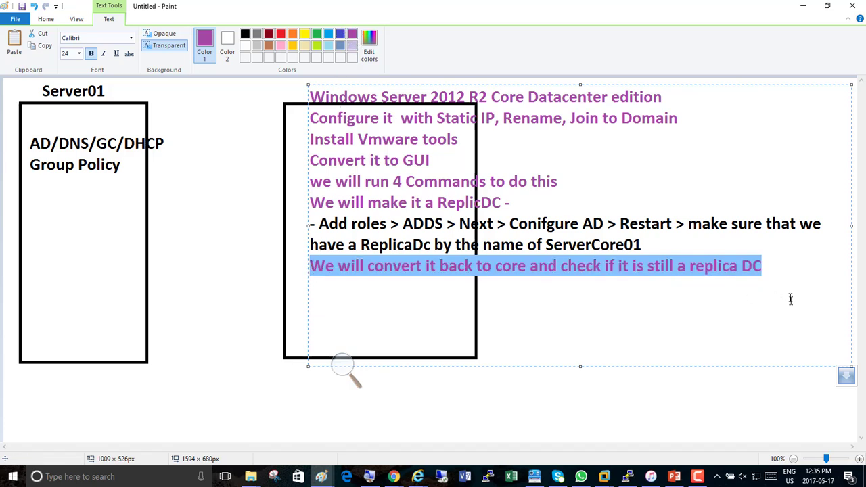
pyautogui.click(763, 267)
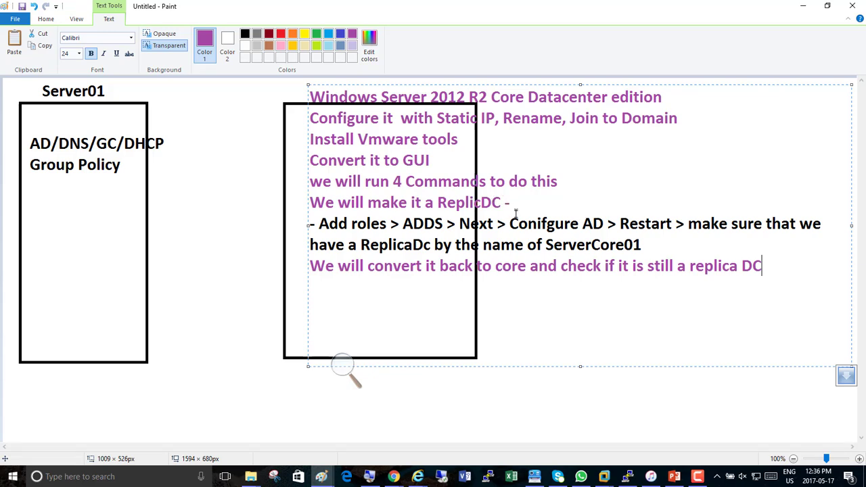
pyautogui.click(804, 6)
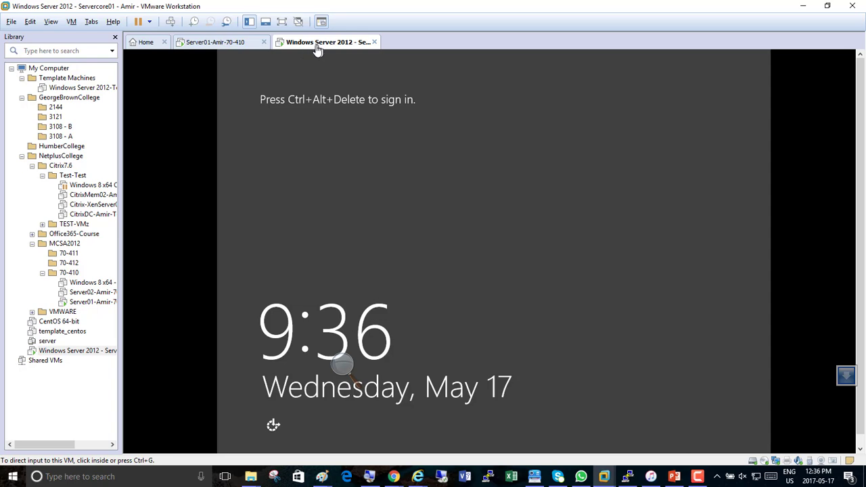
# - Zoom the Magnifier to 200% and sign in to ServerCore01 with the domain administrator password
pyautogui.click(345, 371)
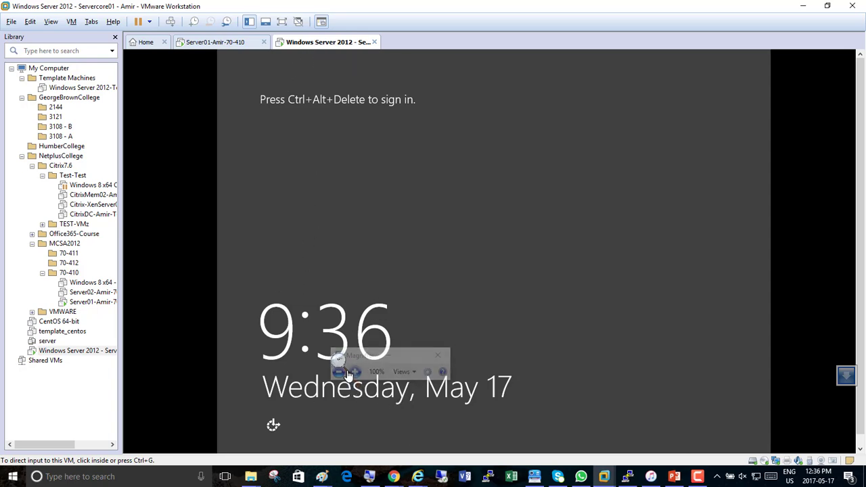
pyautogui.click(358, 376)
pyautogui.click(358, 376)
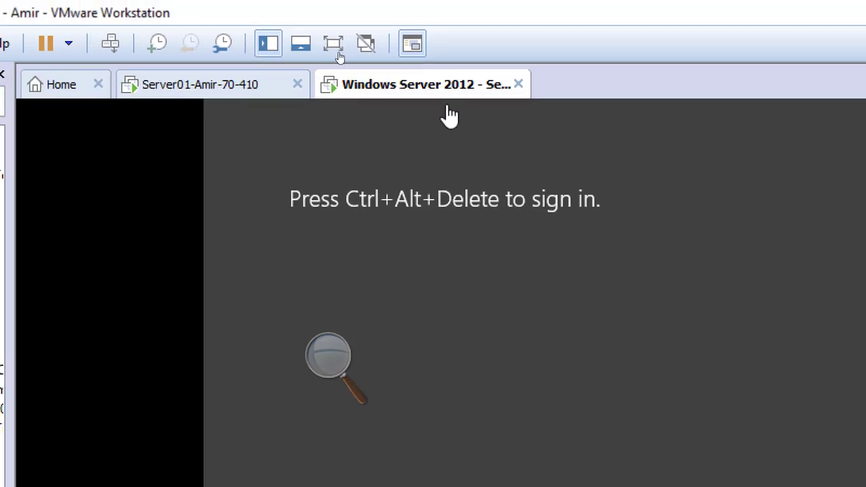
pyautogui.click(111, 44)
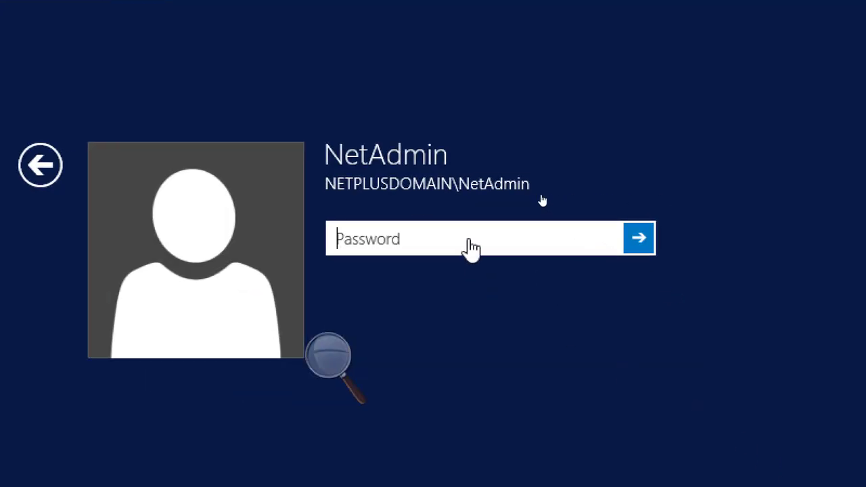
pyautogui.click(469, 239)
pyautogui.write('Password1')
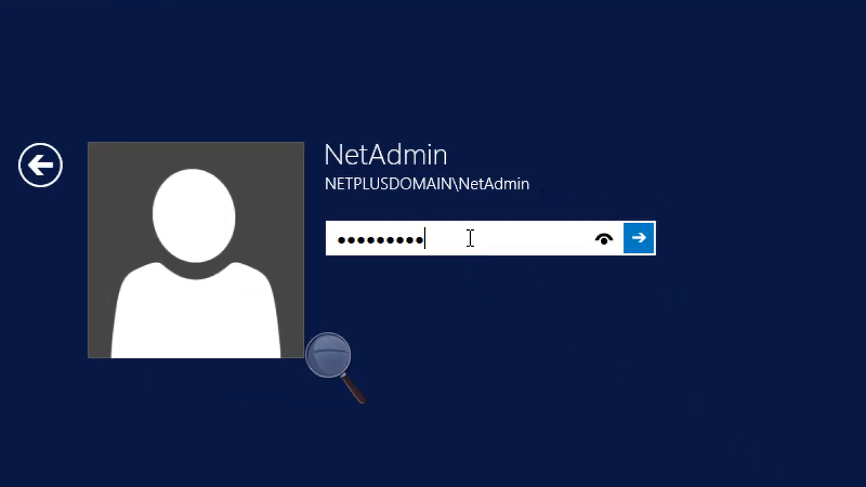
pyautogui.press('Return')
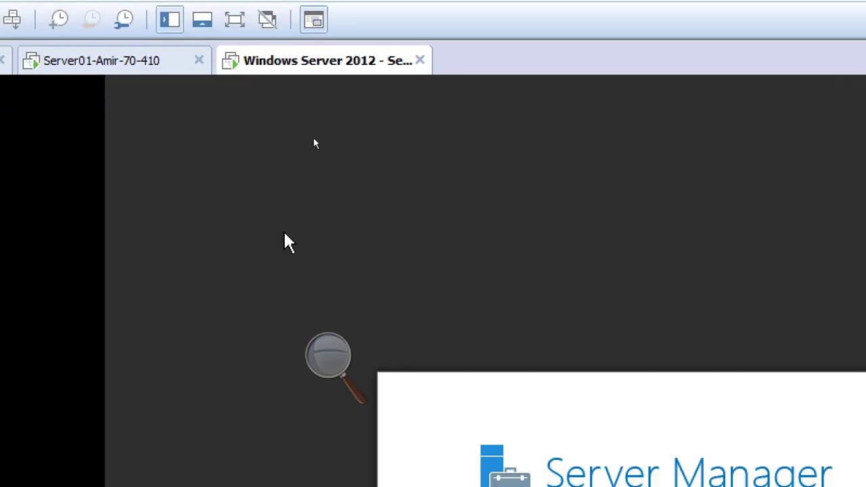
# - Reset the Magnifier to 100%, re-zoom to 200%, and minimize the Server Manager dashboard
pyautogui.click(313, 365)
pyautogui.click(320, 371)
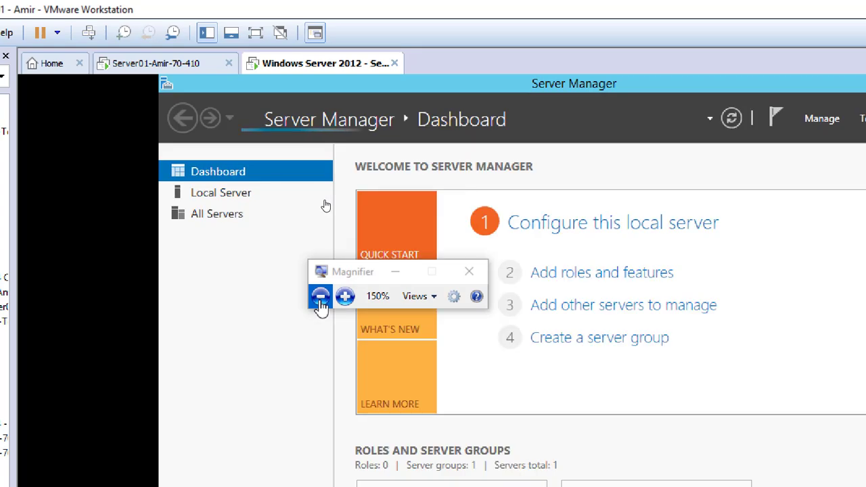
pyautogui.click(320, 298)
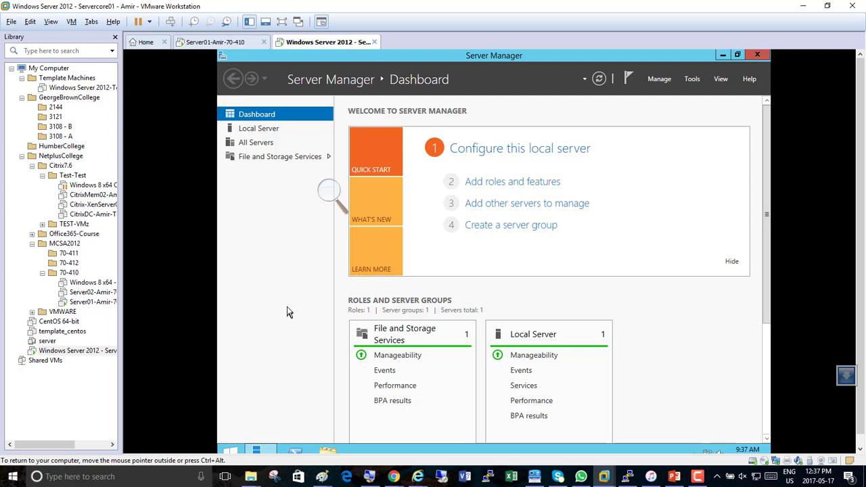
pyautogui.click(329, 192)
pyautogui.click(341, 197)
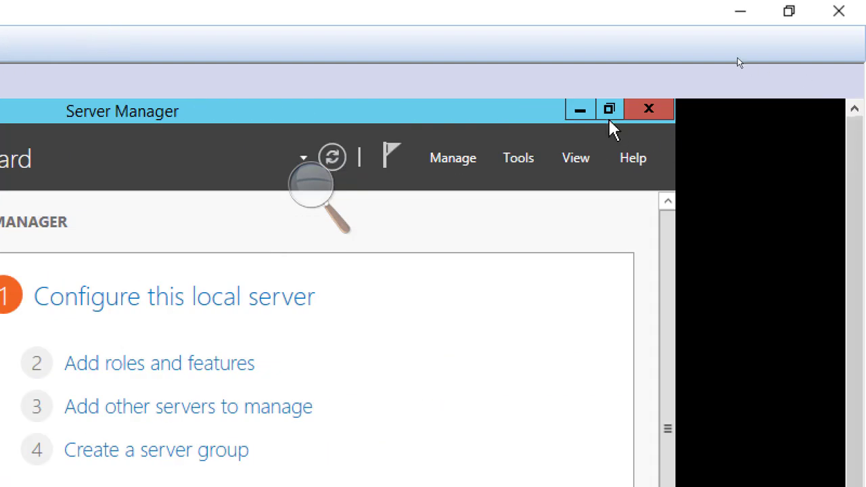
pyautogui.click(580, 111)
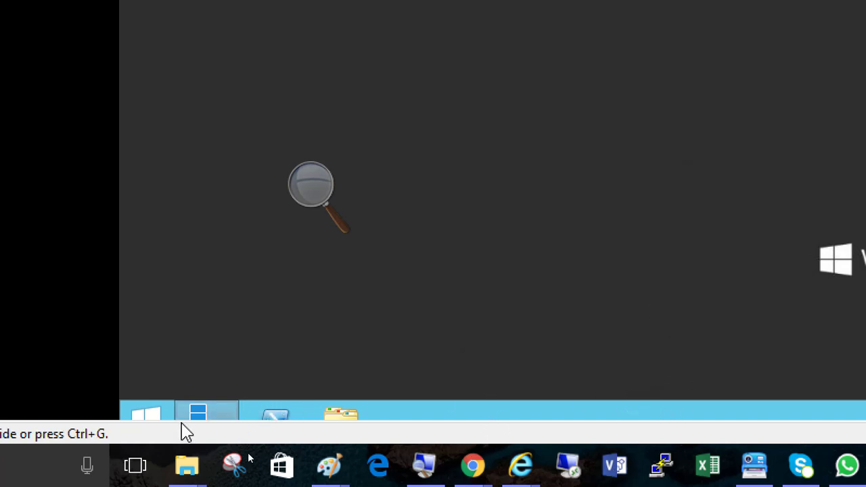
# - Restore the minimized Server Manager window from the VM taskbar
pyautogui.click(240, 291)
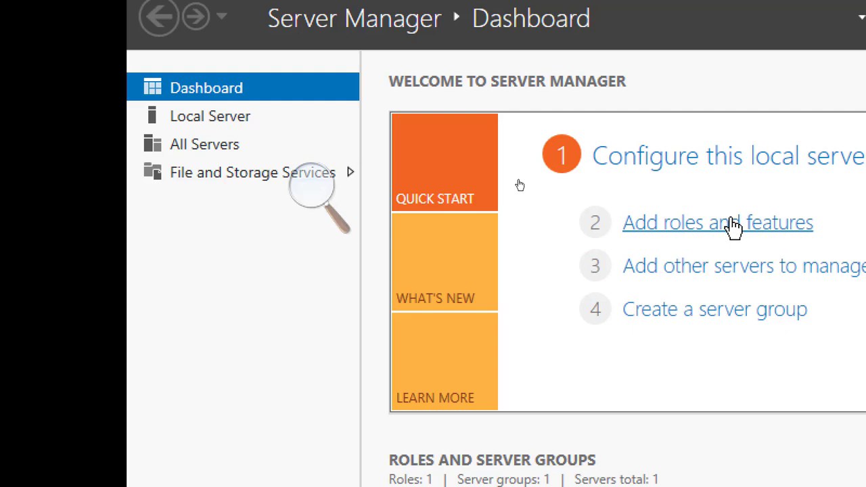
# - Launch Add Roles and Features, keep role-based installation and ServerCore01, and reach Server Roles
pyautogui.click(727, 229)
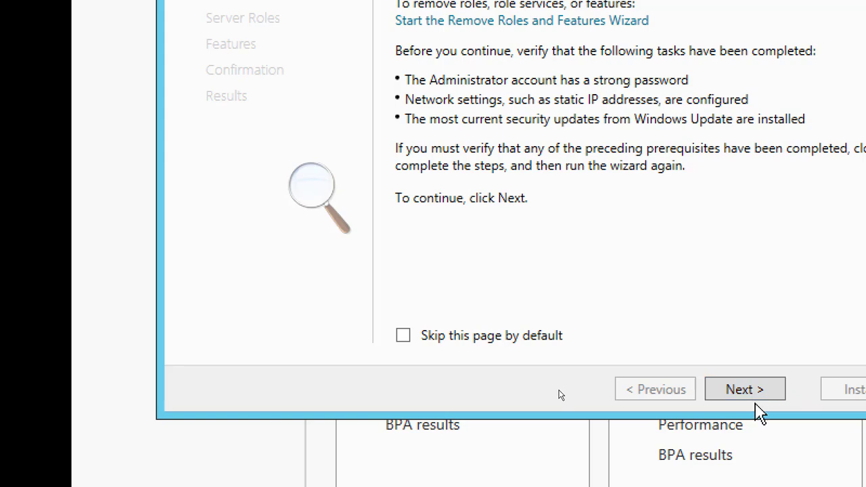
pyautogui.click(756, 388)
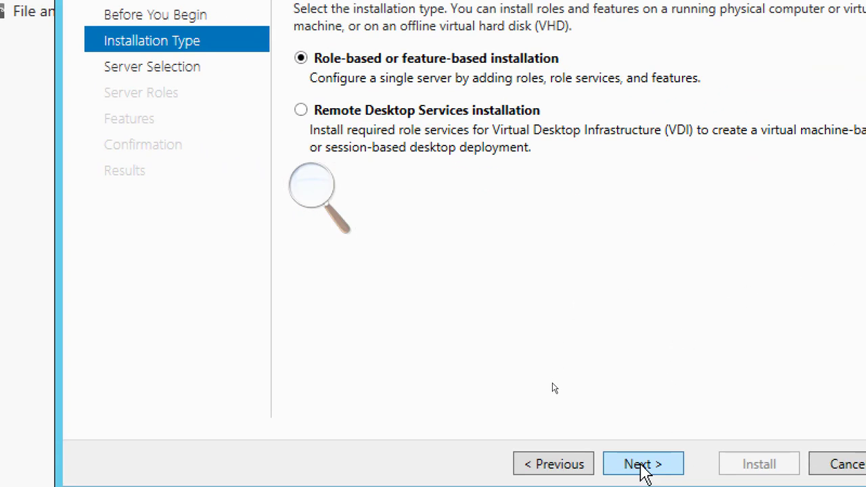
pyautogui.click(641, 463)
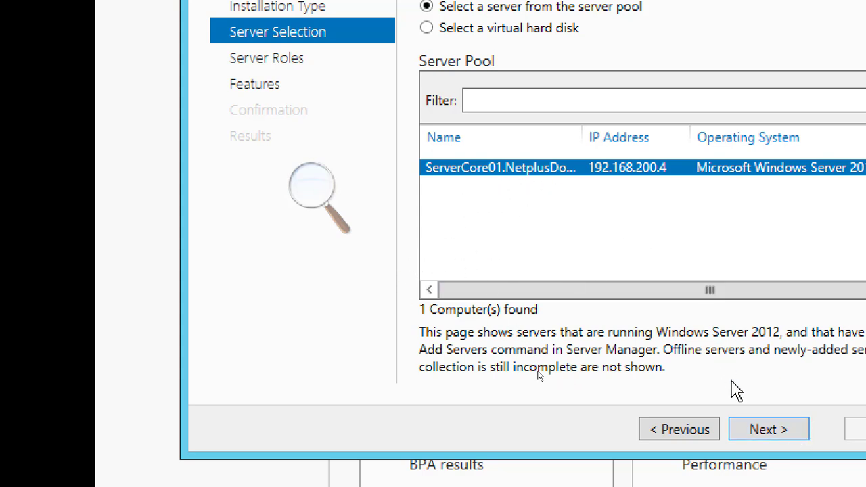
pyautogui.click(769, 430)
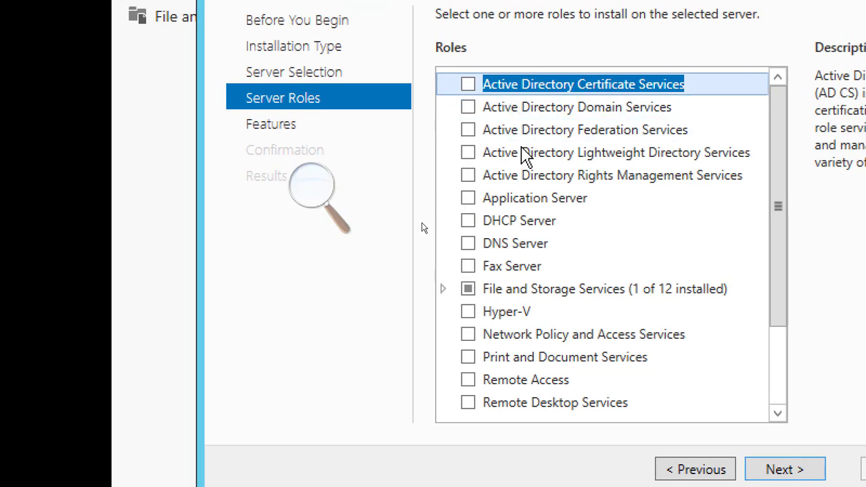
# - Check Active Directory Domain Services, accept its management tools, and advance past Features
pyautogui.click(468, 107)
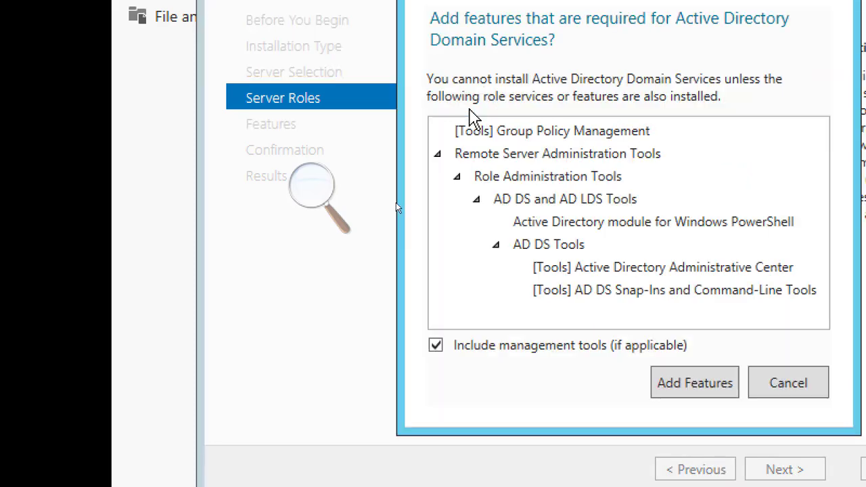
pyautogui.click(694, 382)
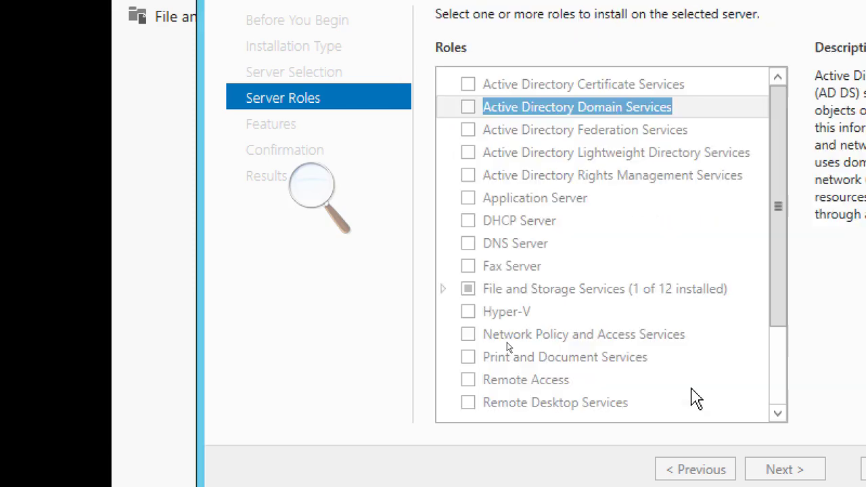
pyautogui.click(792, 443)
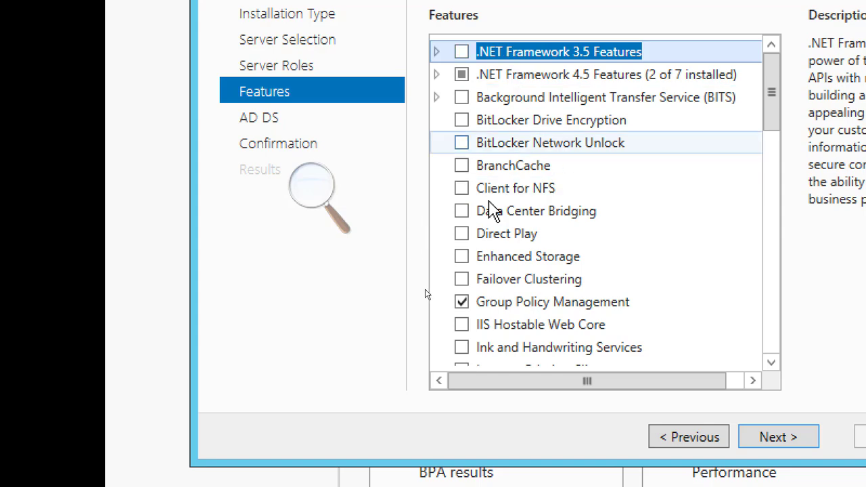
pyautogui.click(778, 437)
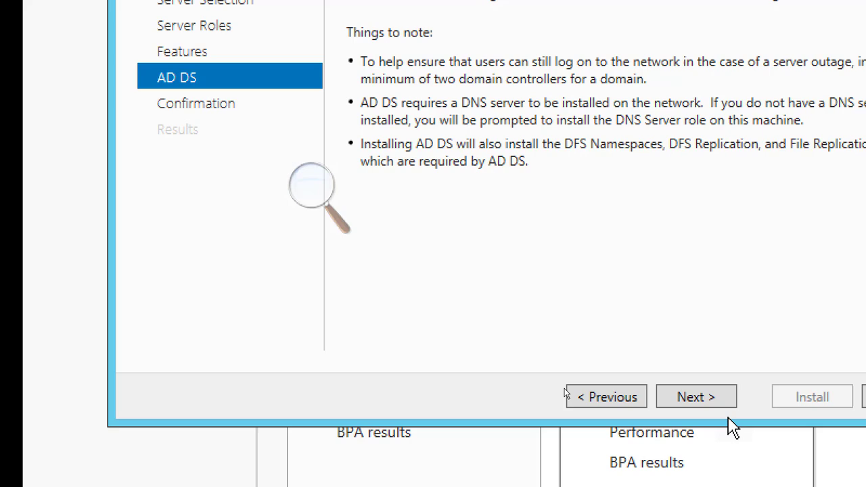
# - Enable automatic restart if required on the confirmation page and install AD DS
pyautogui.click(684, 398)
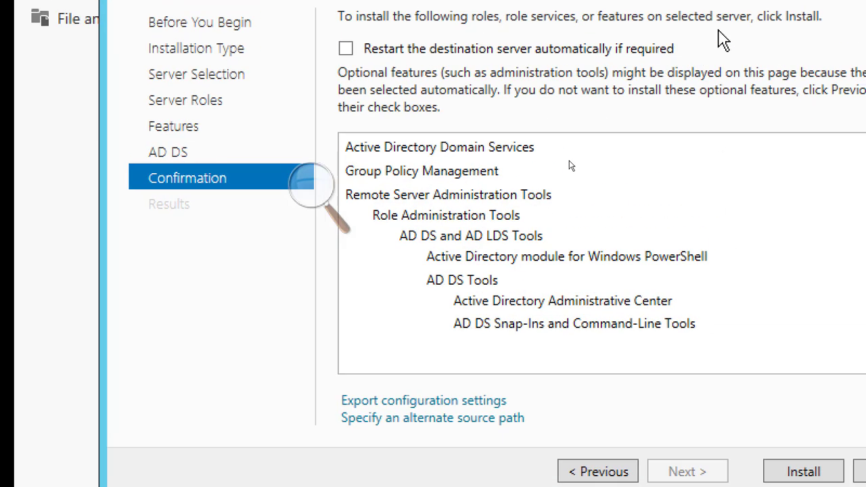
pyautogui.click(414, 80)
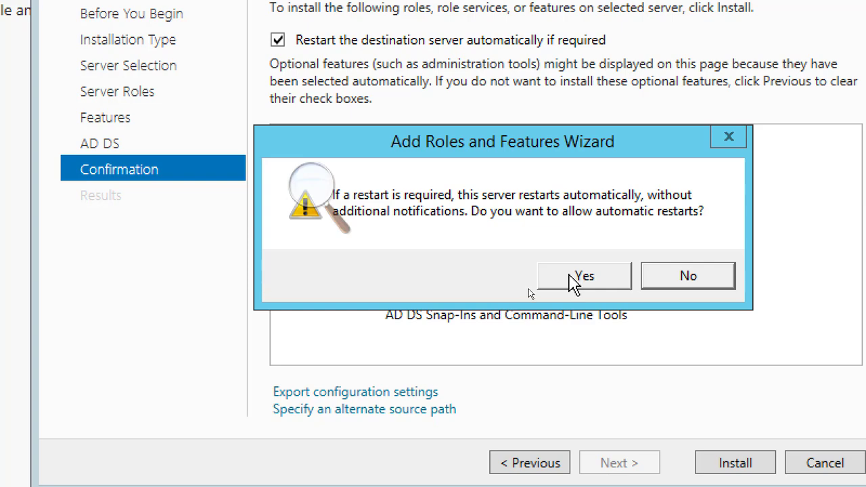
pyautogui.click(571, 276)
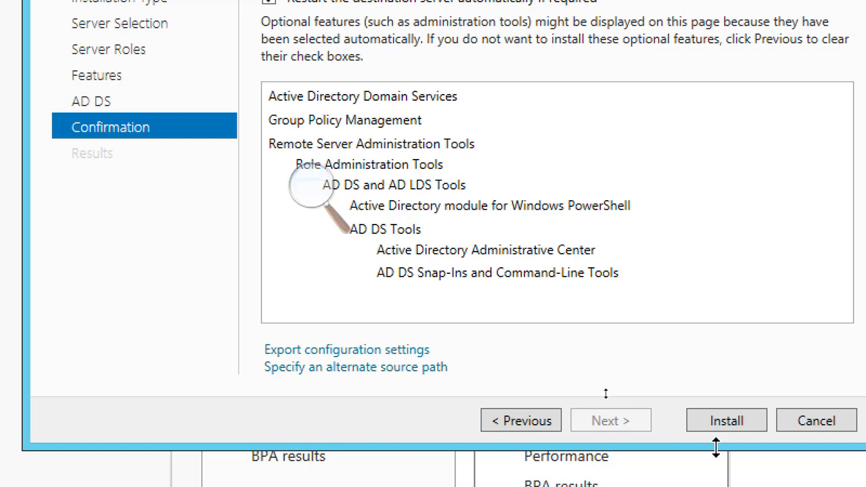
pyautogui.click(721, 429)
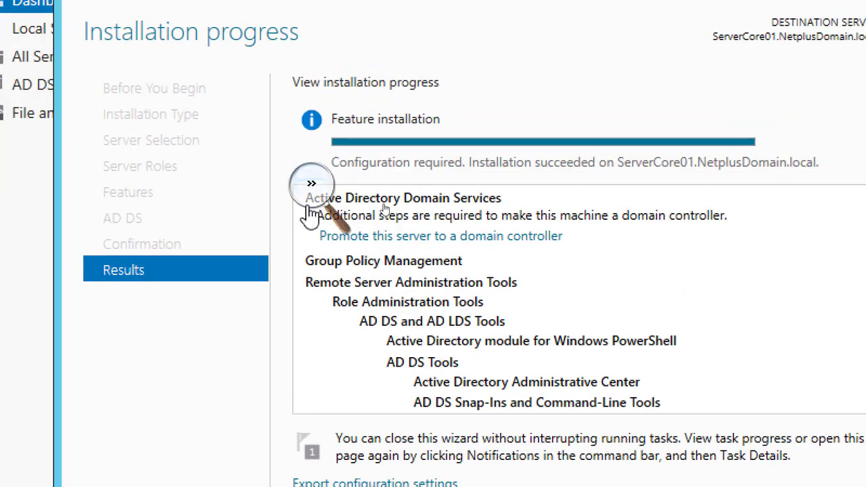
pyautogui.click(307, 181)
pyautogui.click(416, 176)
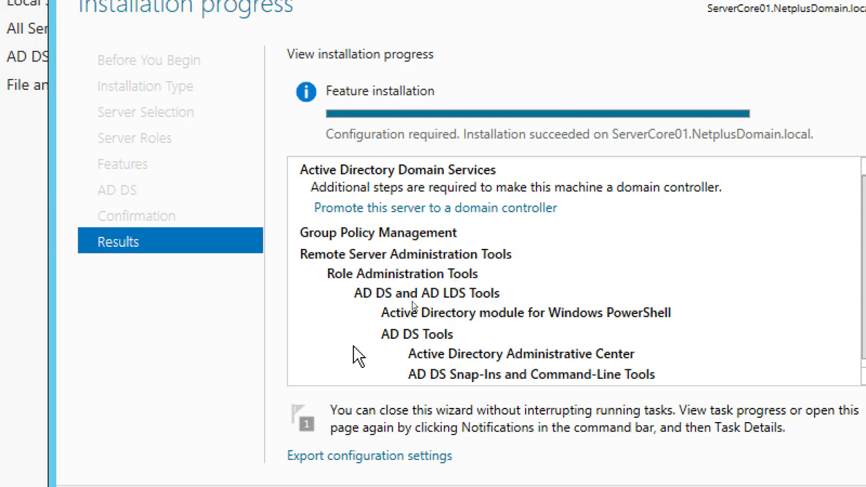
# - Start the domain controller promotion from the Results page and continue to Domain Controller Options
pyautogui.click(451, 207)
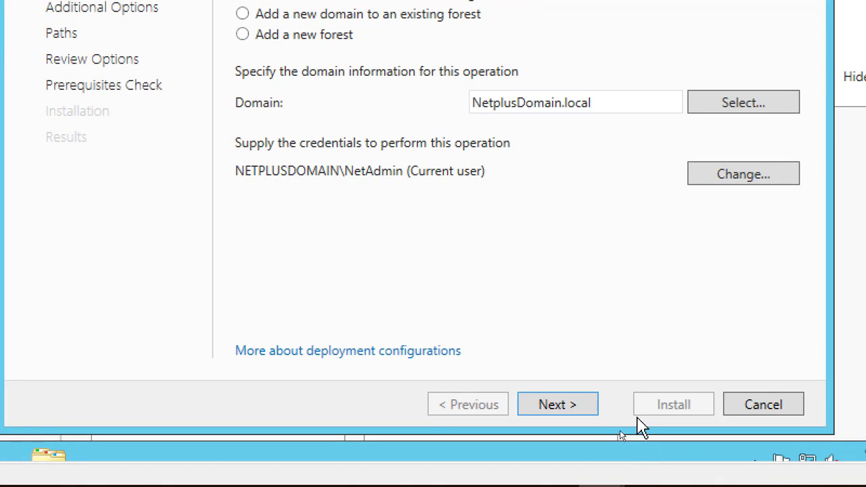
pyautogui.click(561, 409)
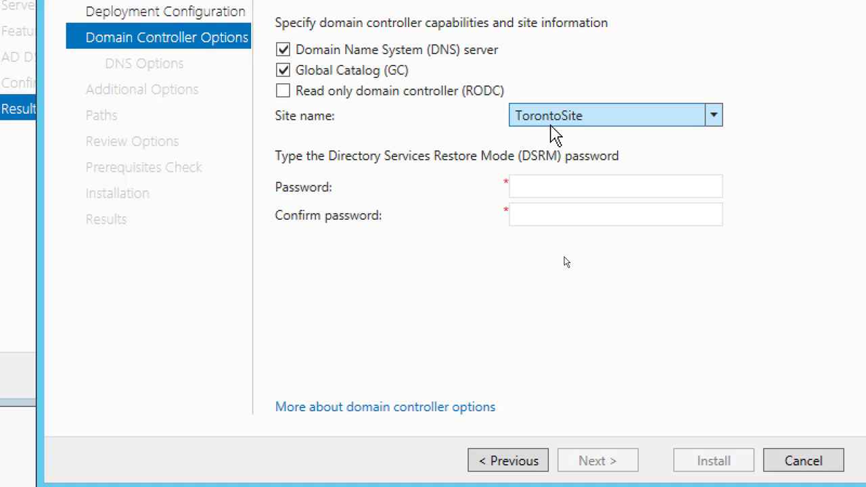
# - Enter the DSRM password and type it again in the confirmation field on Domain Controller Options
pyautogui.click(552, 185)
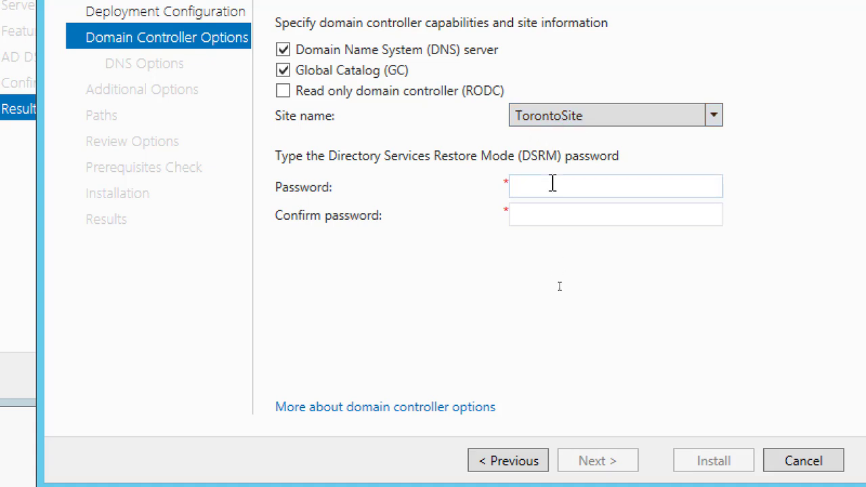
pyautogui.write('•••••••••')
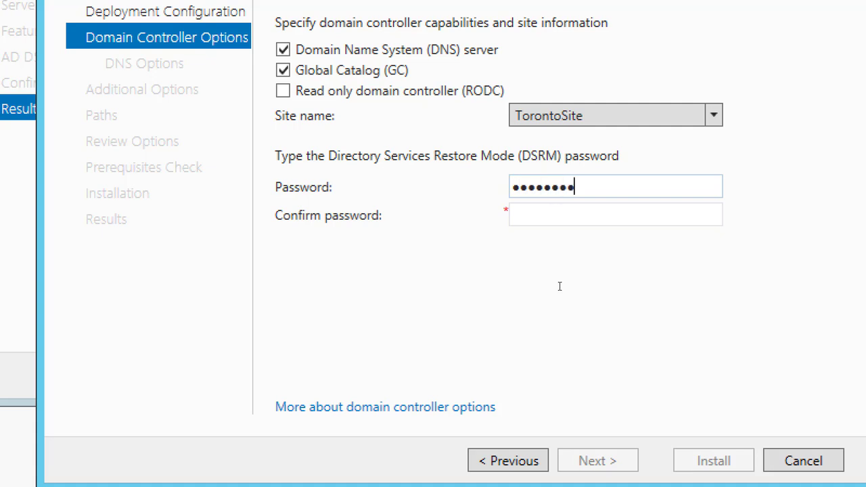
pyautogui.press('Tab')
pyautogui.write('••••••••')
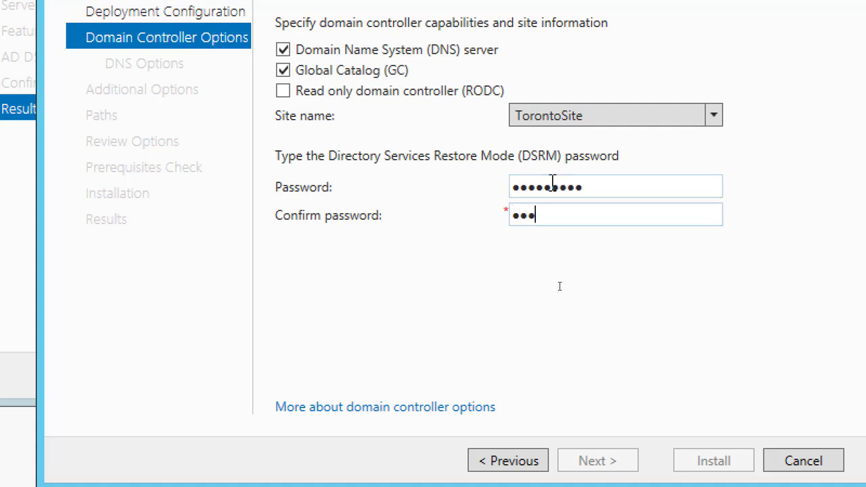
pyautogui.write('•')
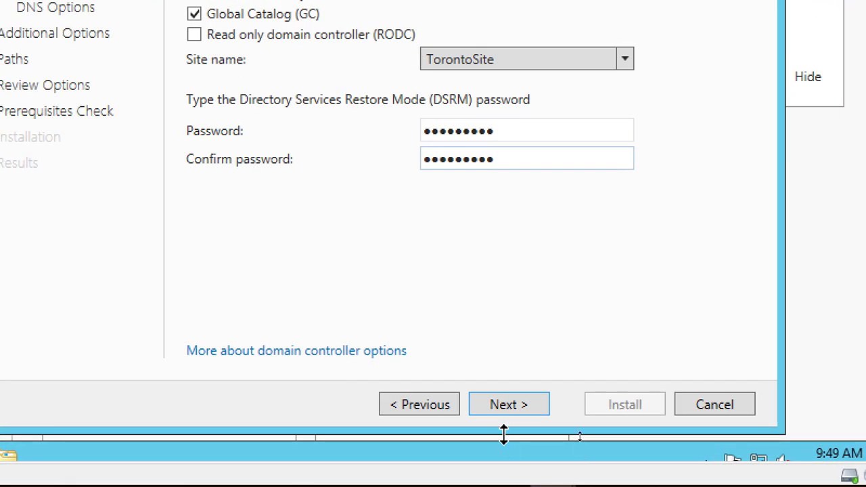
# - Move past DNS Options and choose Server01.NetplusDomain.local as the replication source
pyautogui.click(513, 409)
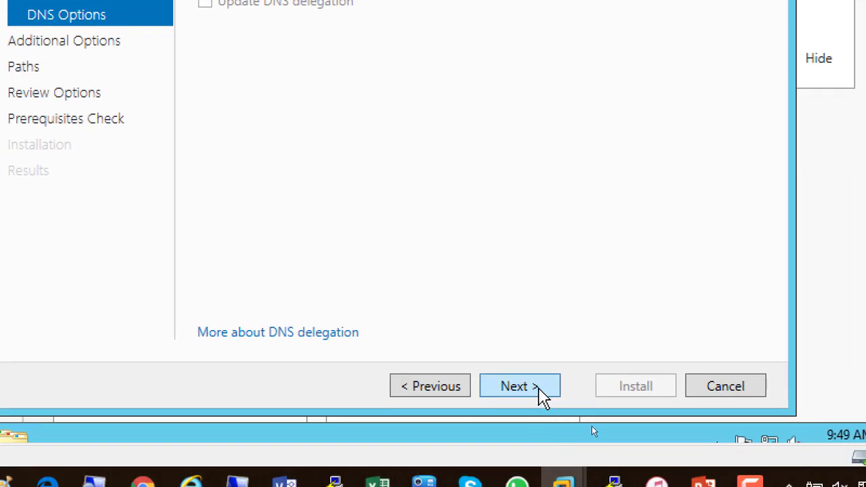
pyautogui.click(540, 396)
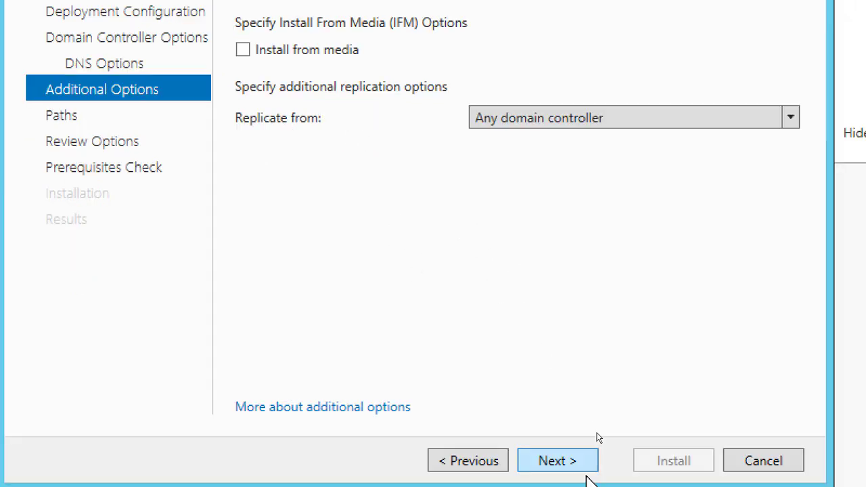
pyautogui.click(549, 121)
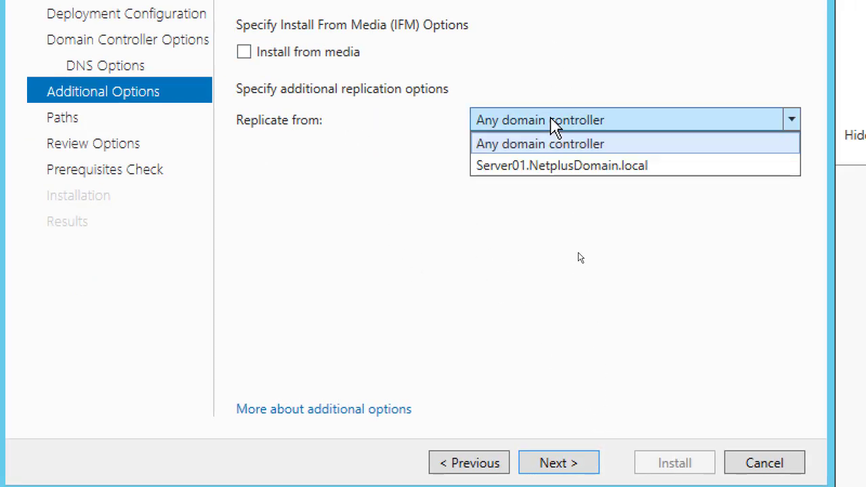
pyautogui.click(559, 167)
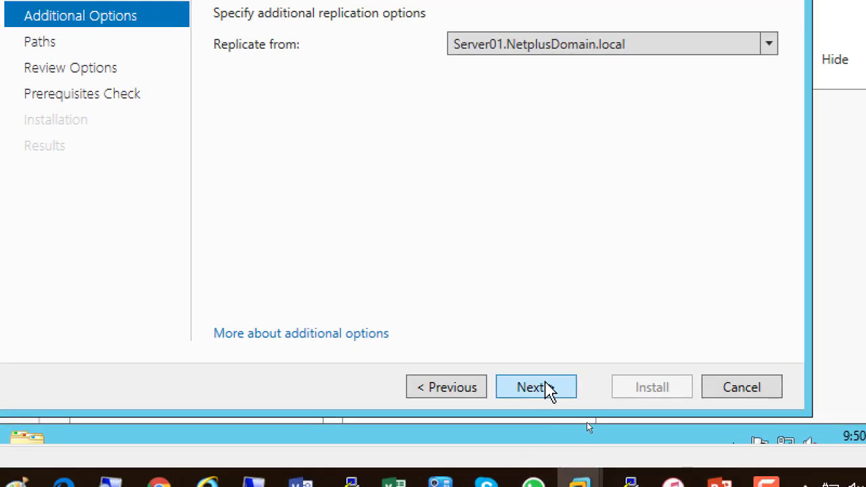
# - Accept the default C:\Windows\NTDS and C:\Windows\SYSVOL paths and continue to Review Options
pyautogui.click(549, 384)
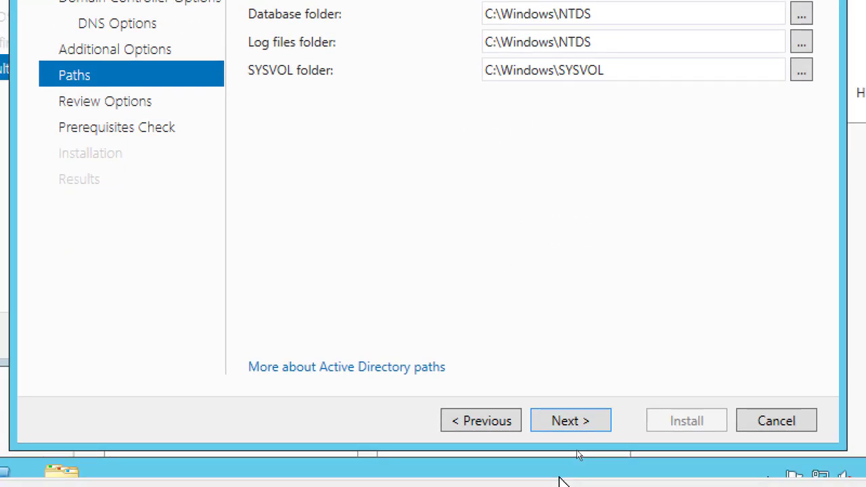
pyautogui.click(585, 428)
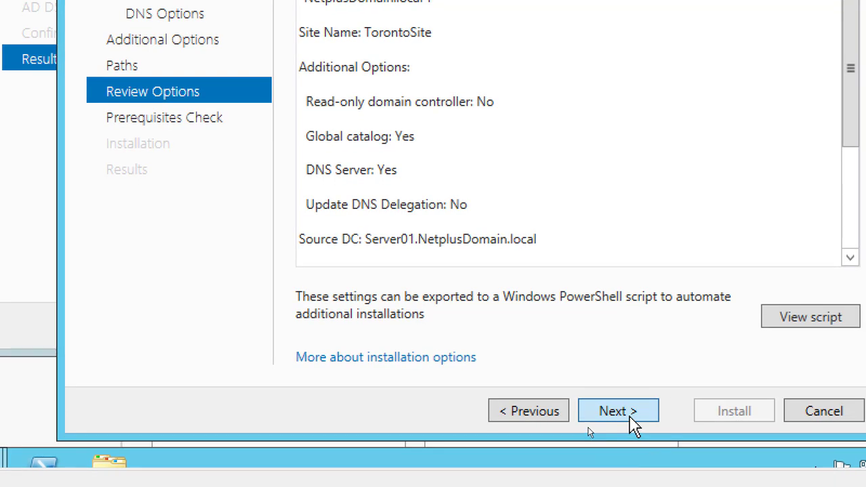
# - Run the prerequisites check and start installing ServerCore01 as a replica domain controller
pyautogui.click(630, 416)
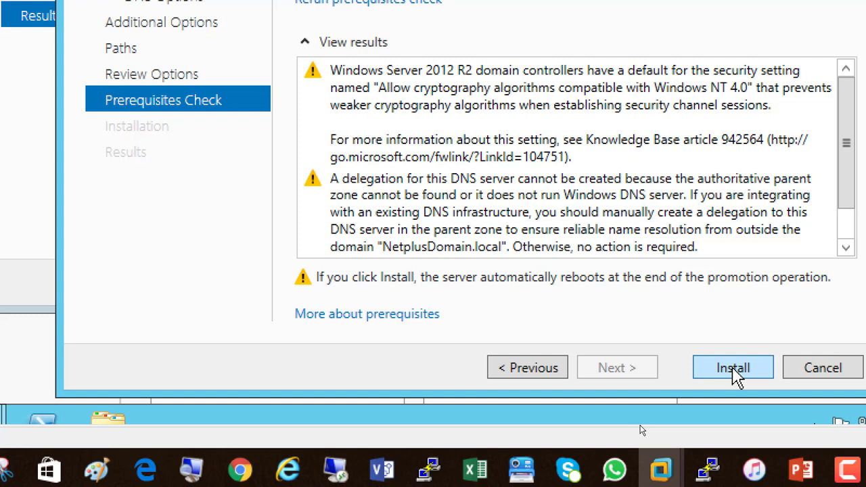
pyautogui.click(735, 373)
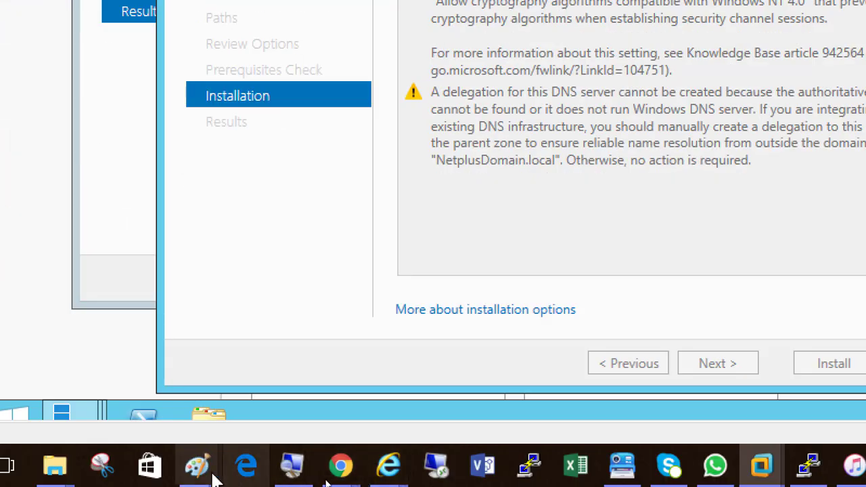
# - In Paint, add a new note line: 'Mount Corefig.iso to the dvd of ServerCore01 and then launch it'
pyautogui.moveTo(213, 479)
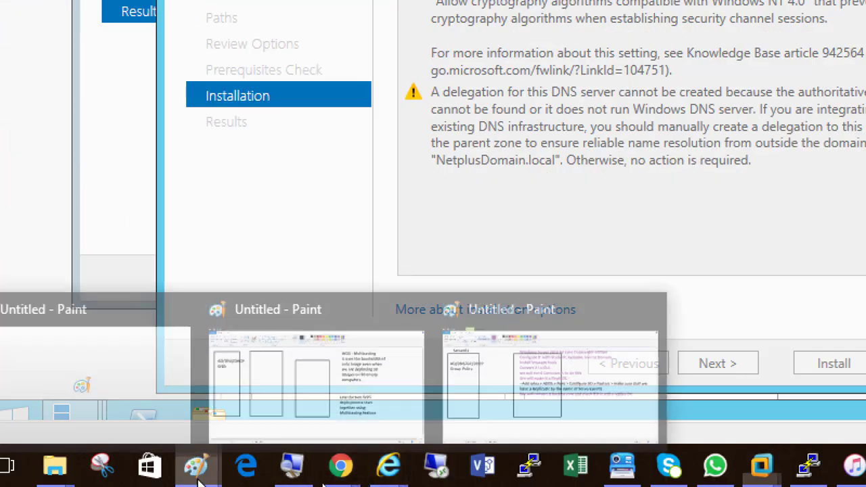
pyautogui.click(405, 422)
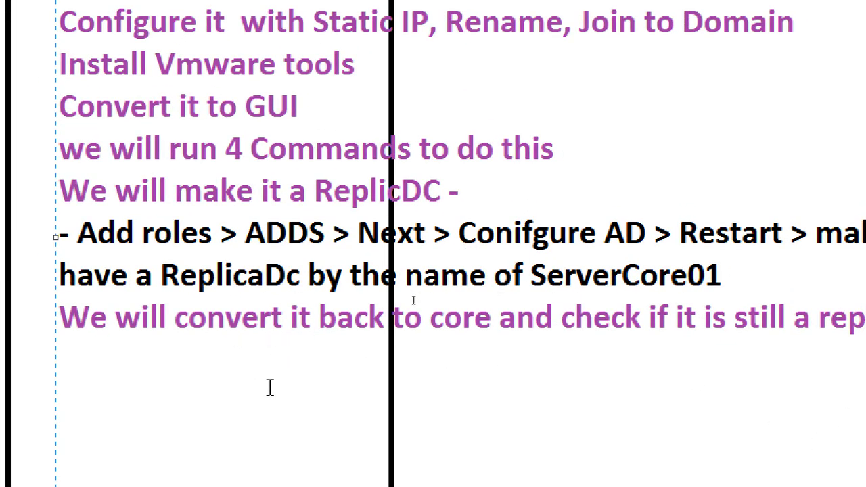
pyautogui.click(827, 181)
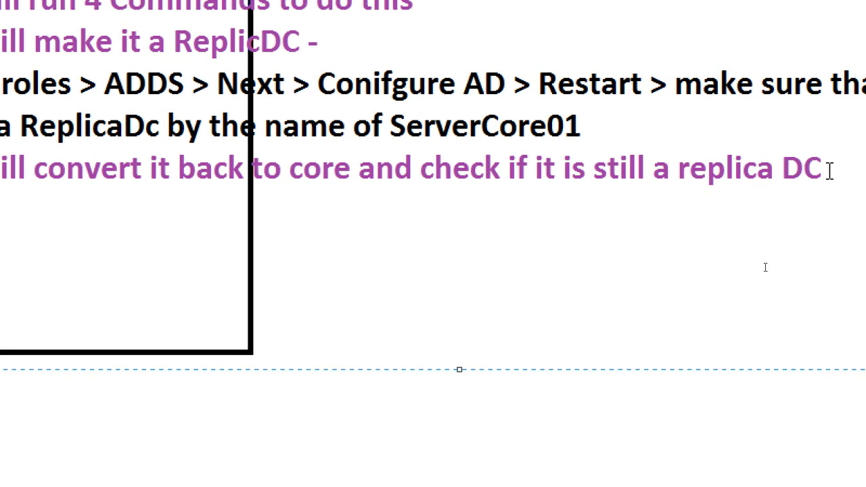
pyautogui.press('Return')
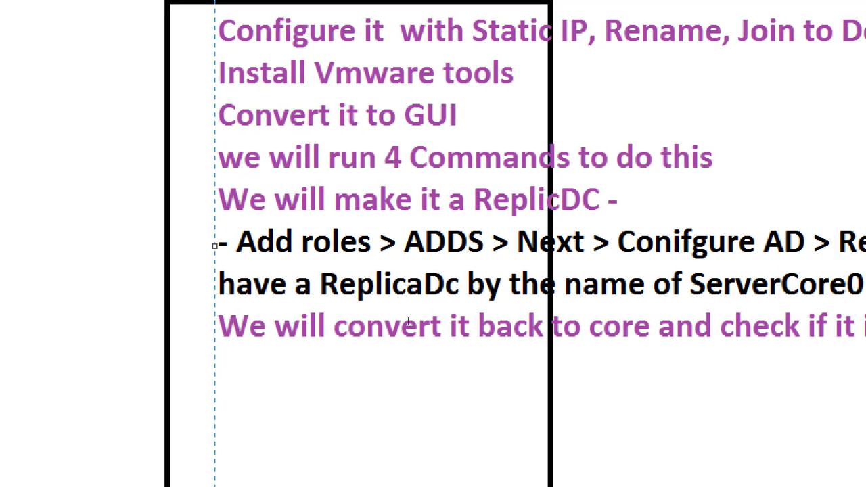
pyautogui.click(829, 368)
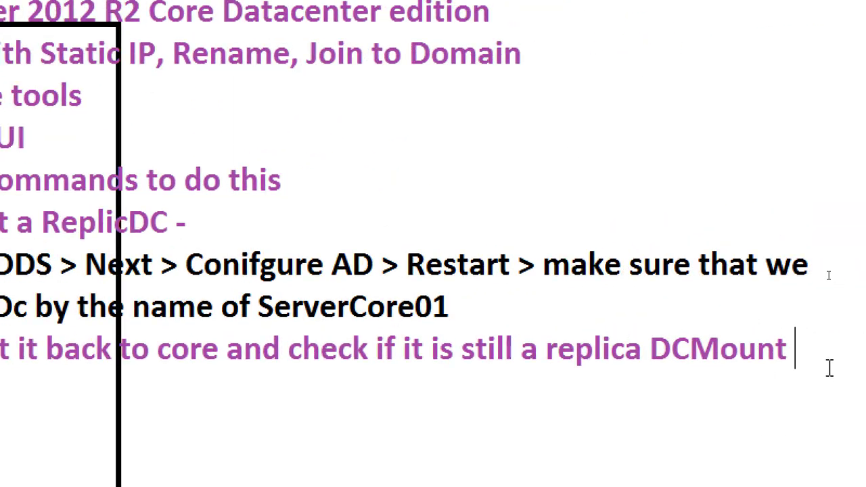
pyautogui.press('Return')
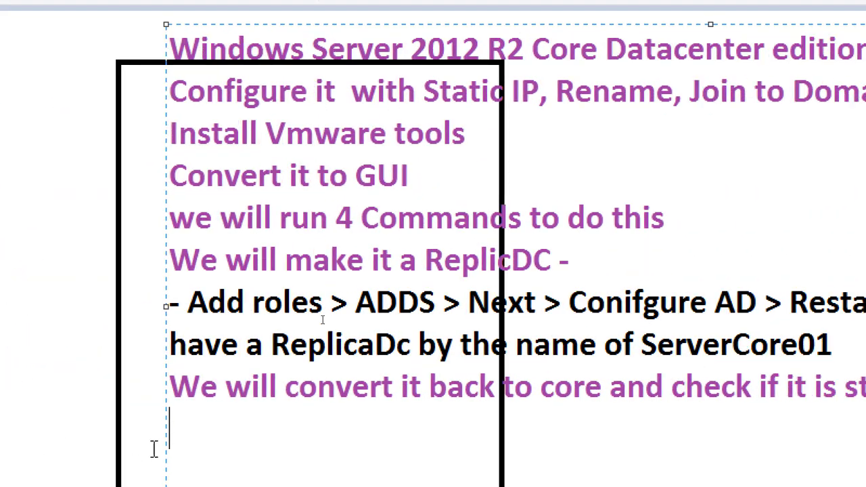
pyautogui.write('Mount ')
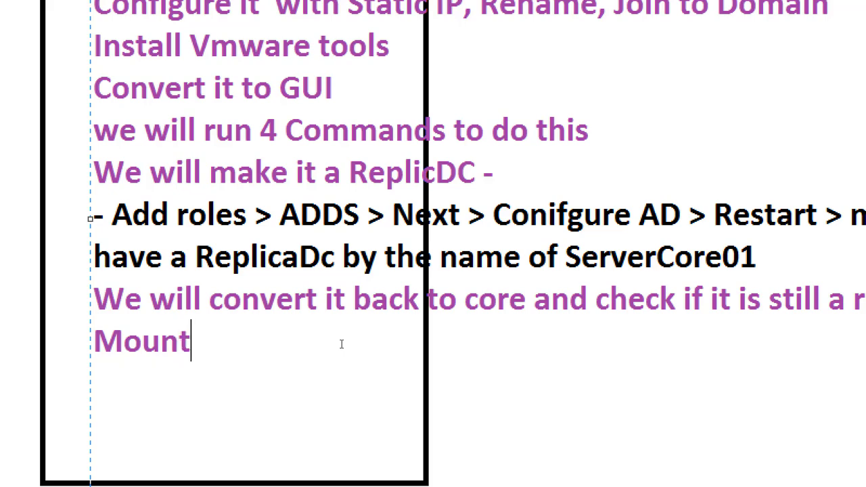
pyautogui.write('Core')
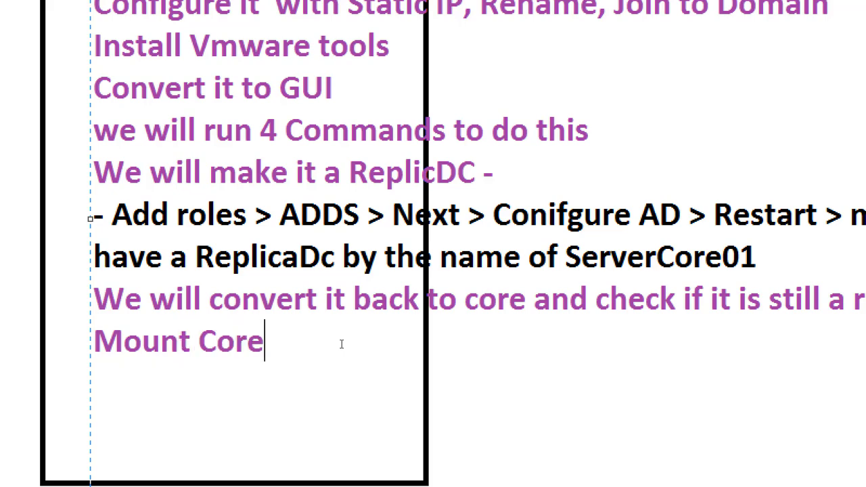
pyautogui.write('fig.iso')
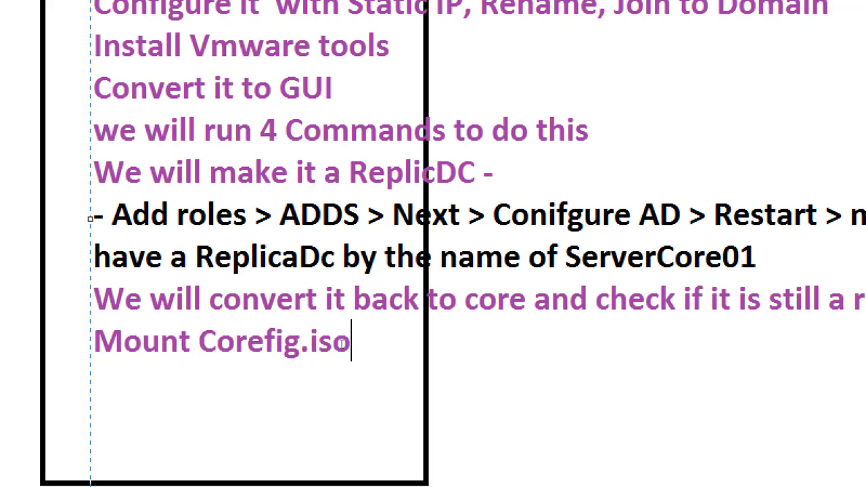
pyautogui.write(' to the dvd ')
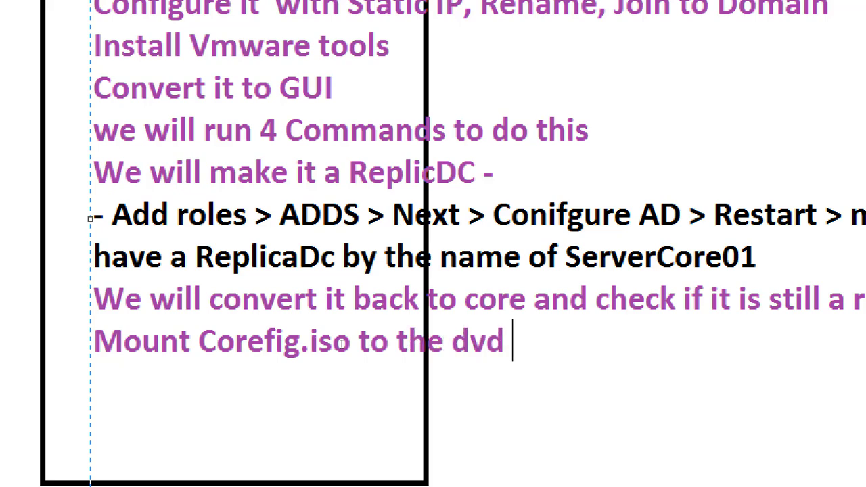
pyautogui.write('of Se')
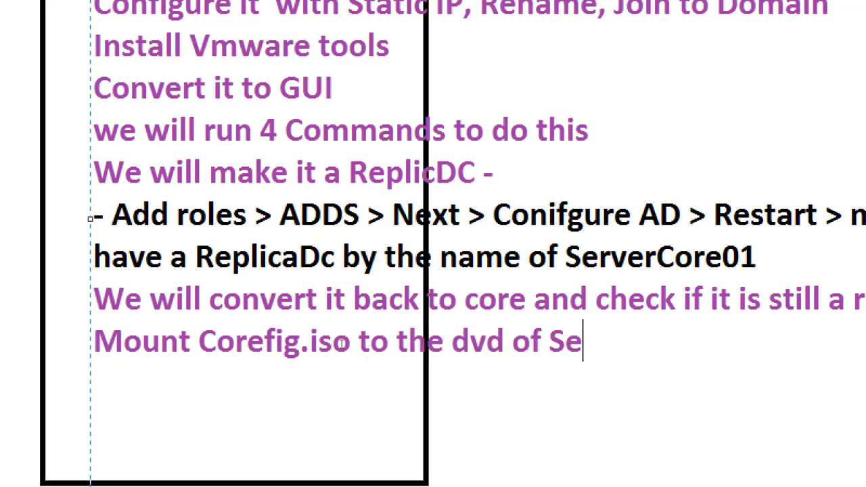
pyautogui.write('rverCore01')
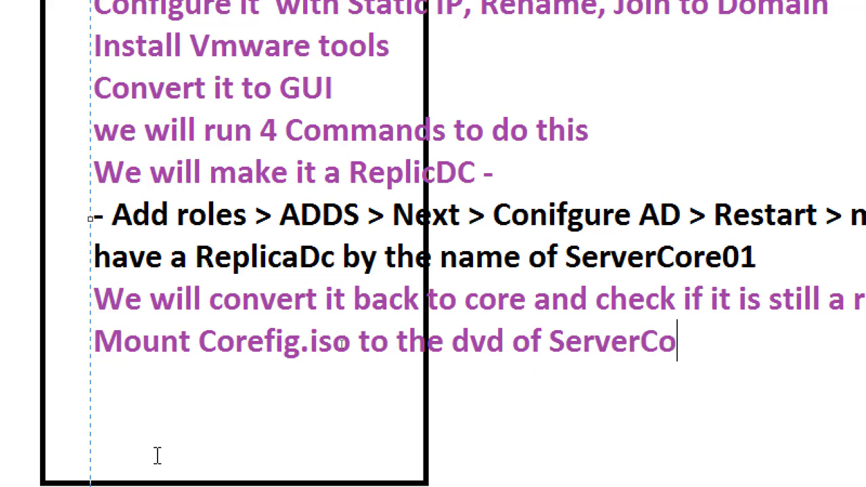
pyautogui.write(' and then')
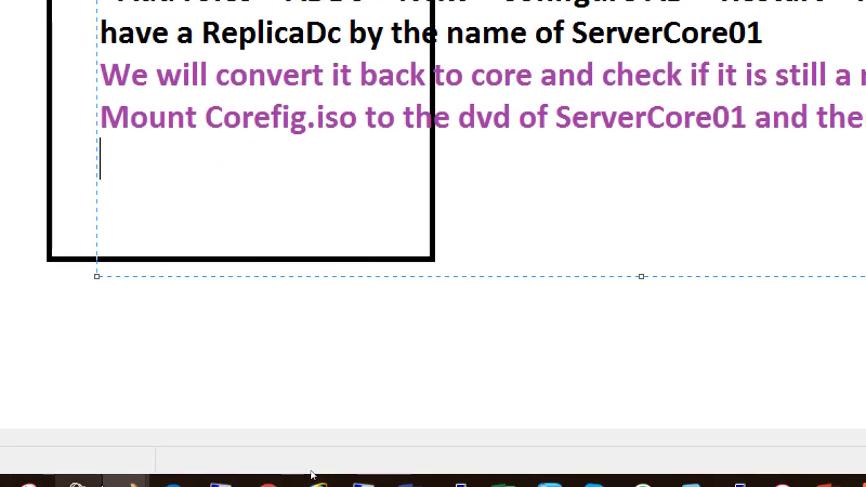
pyautogui.write('launch ')
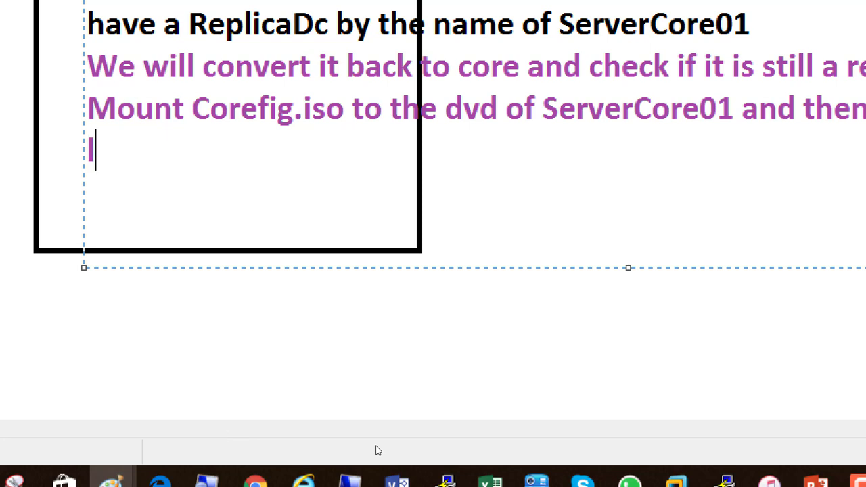
pyautogui.write('it')
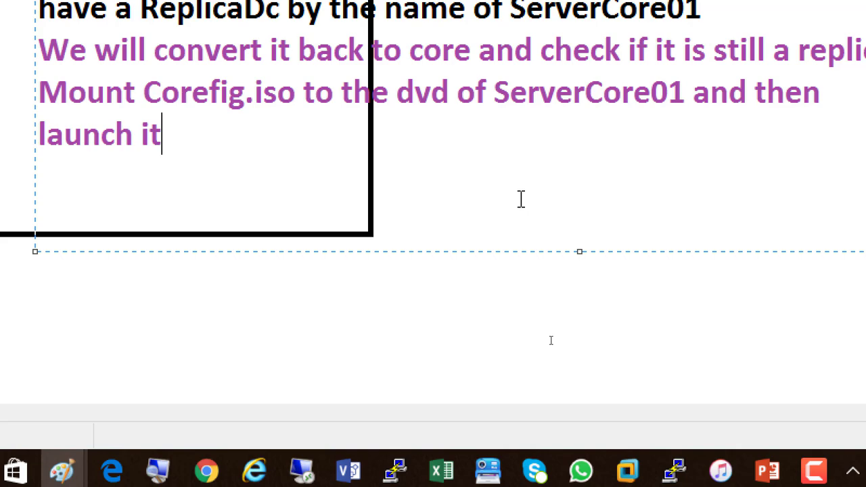
# - On Server01, refresh ADUC's Domain Controllers and Computers lists to confirm SERVERCORE01 is listed as a GC domain controller
pyautogui.moveTo(626, 472)
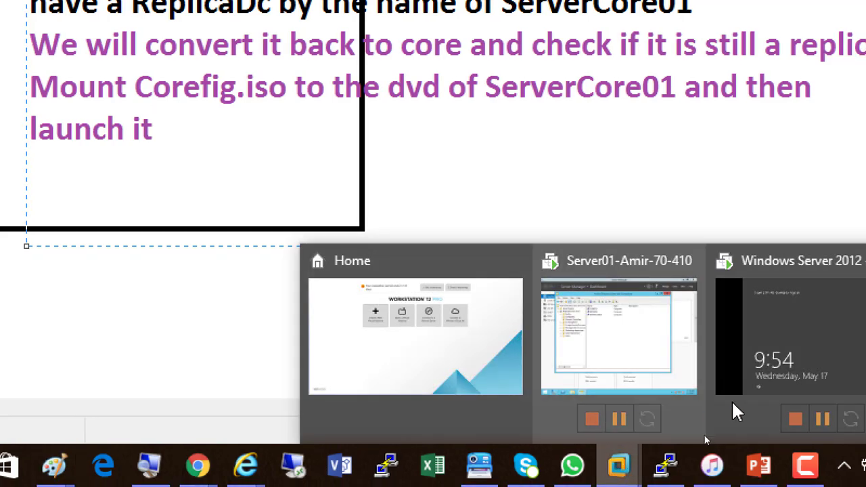
pyautogui.click(805, 389)
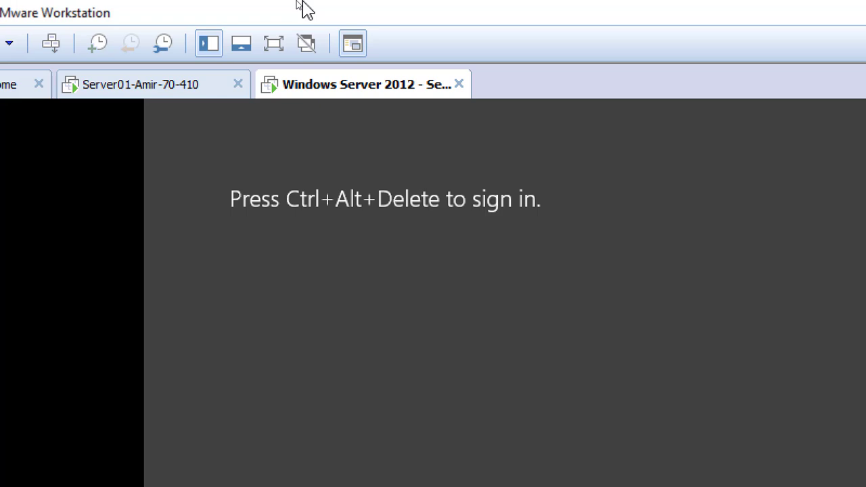
pyautogui.click(125, 90)
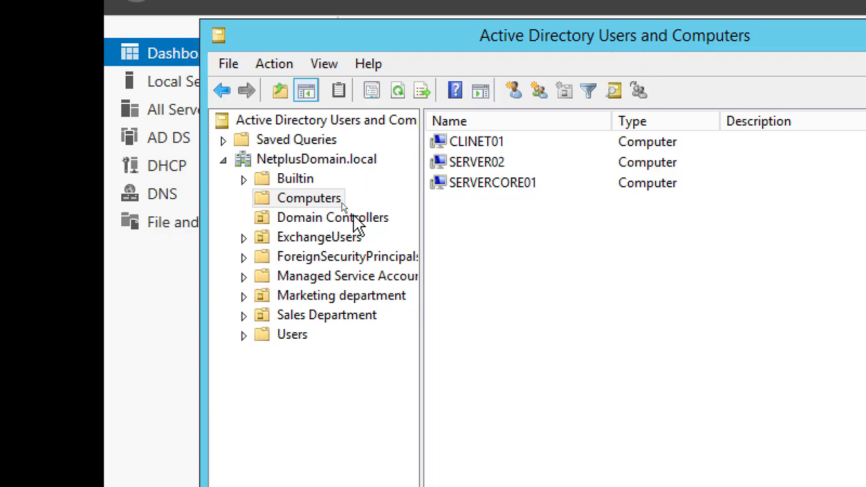
pyautogui.click(345, 224)
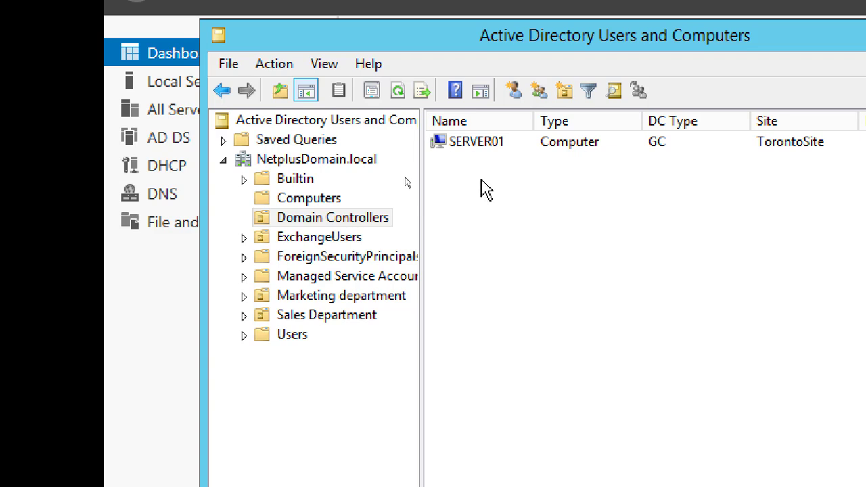
pyautogui.click(398, 92)
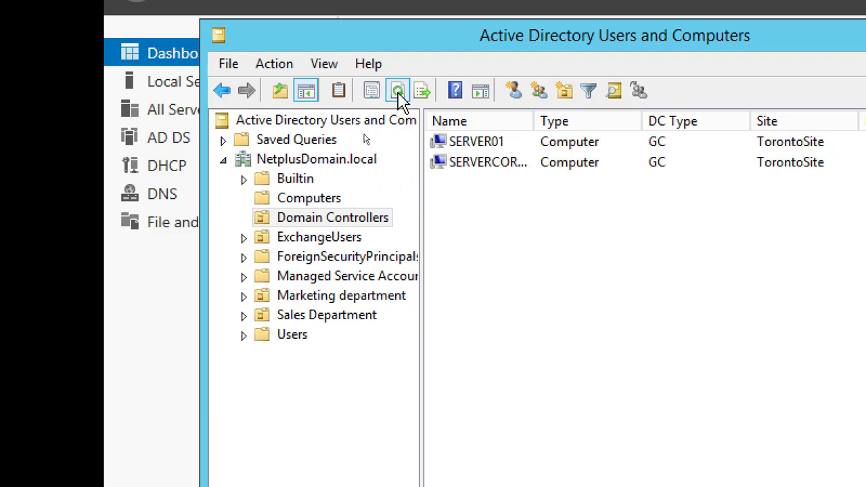
pyautogui.moveTo(533, 119); pyautogui.dragTo(613, 129)
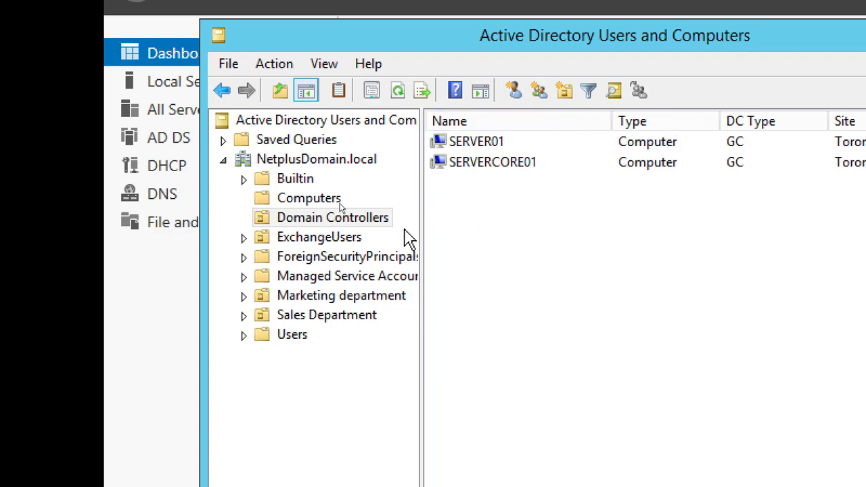
pyautogui.click(309, 200)
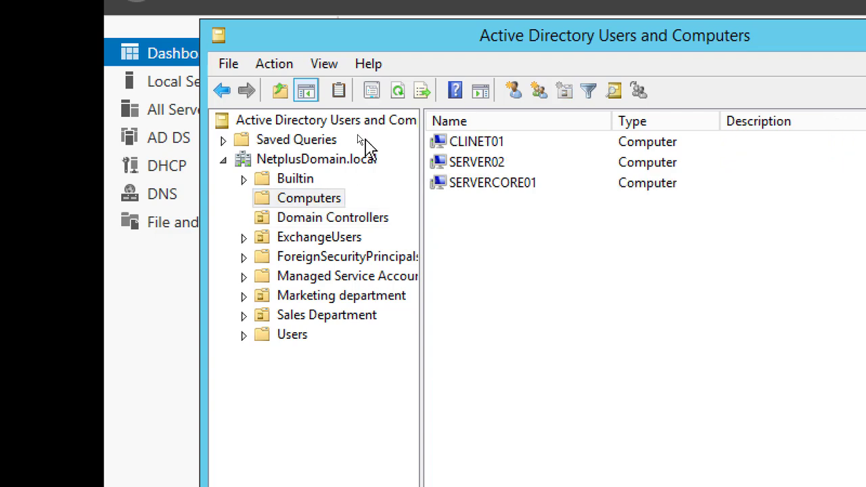
pyautogui.click(399, 95)
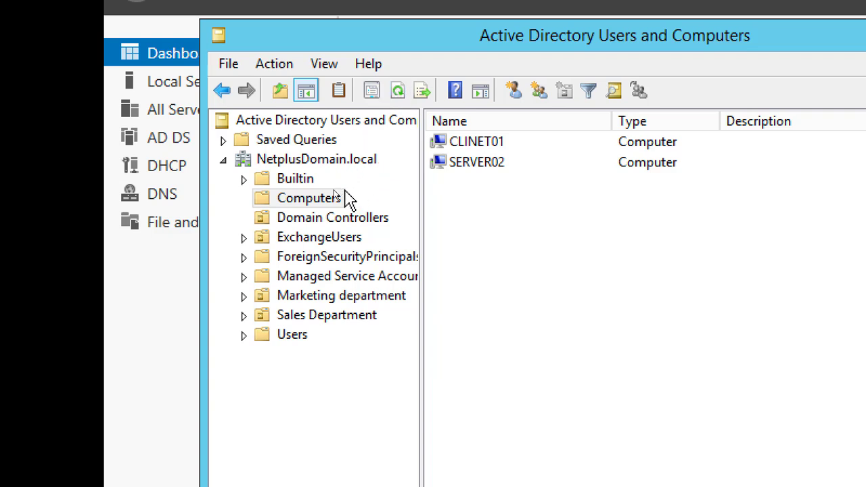
pyautogui.click(352, 217)
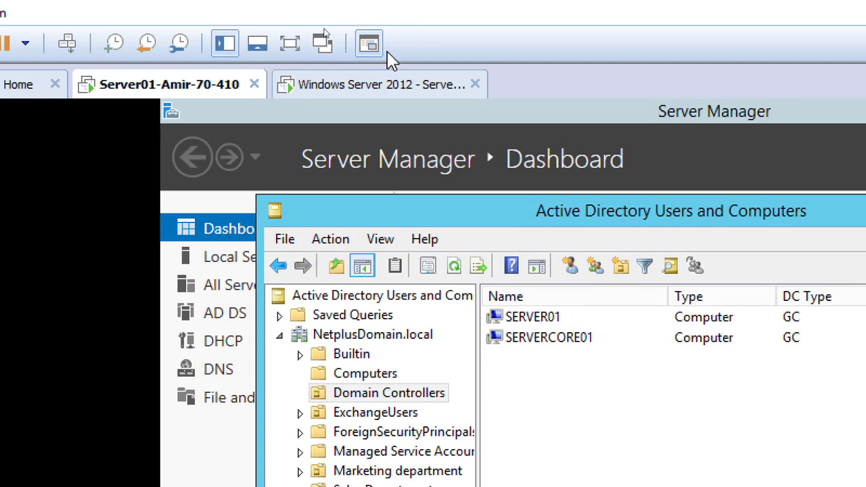
# - Sign in to the Windows Server 2012 VM as NetAdmin with Ctrl+Alt+Del and the account password
pyautogui.click(345, 91)
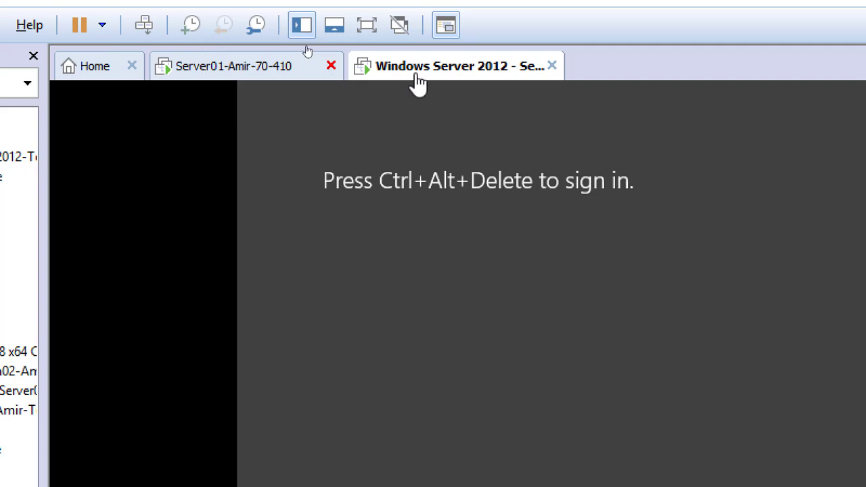
pyautogui.click(150, 24)
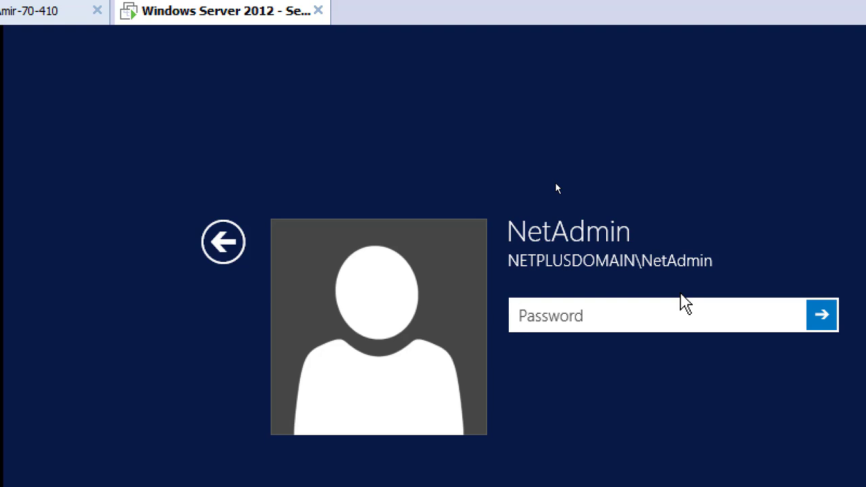
pyautogui.write('*********')
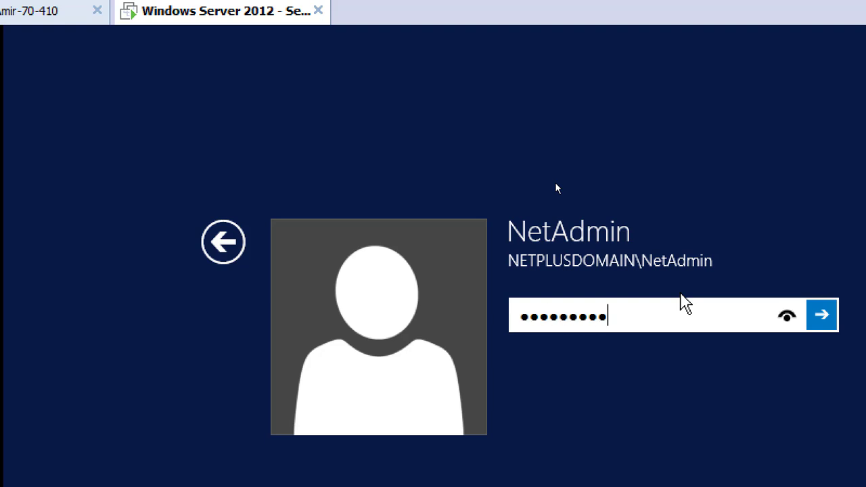
pyautogui.press('Return')
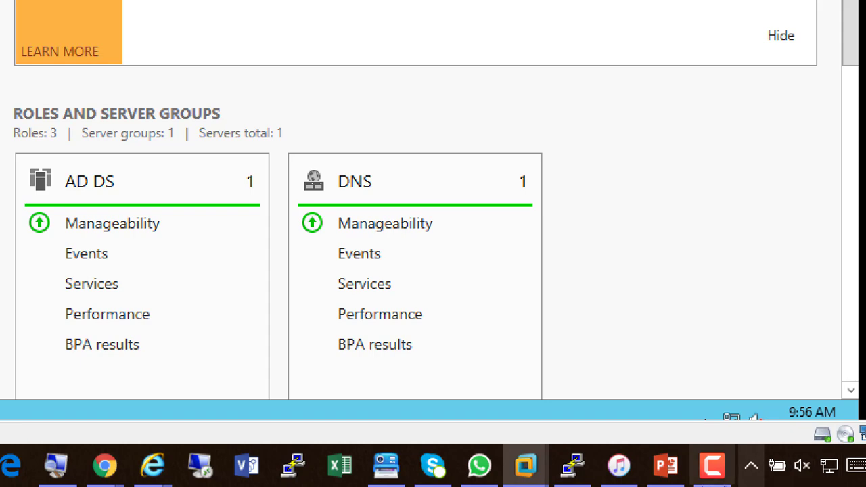
pyautogui.click(711, 464)
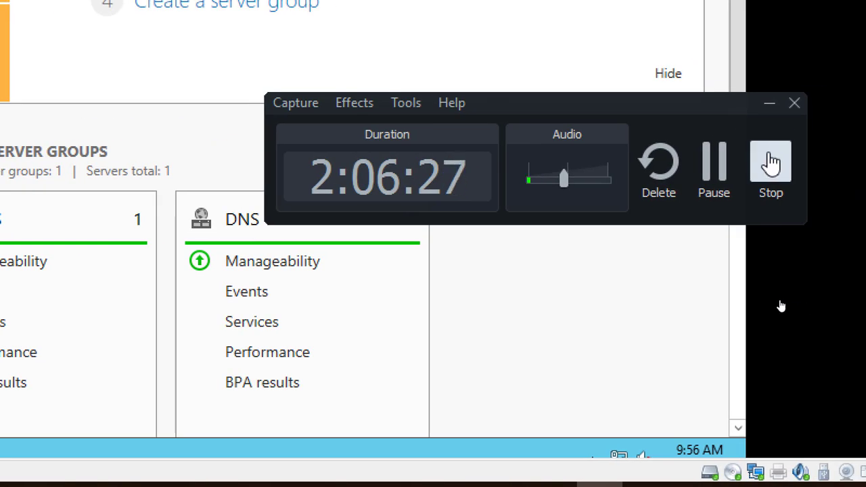
pyautogui.click(768, 104)
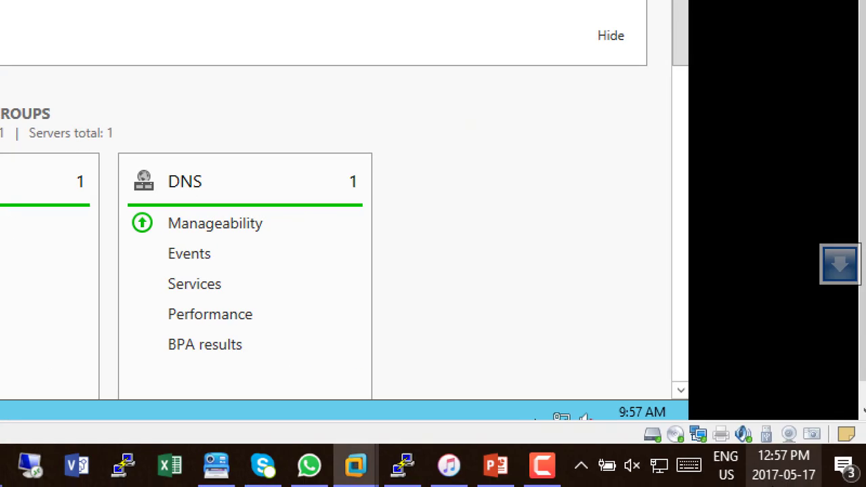
# - Show PowerPoint slide 16 on removing the GUI with Uninstall-WindowsFeature Server-GUI-SHELL
pyautogui.click(496, 467)
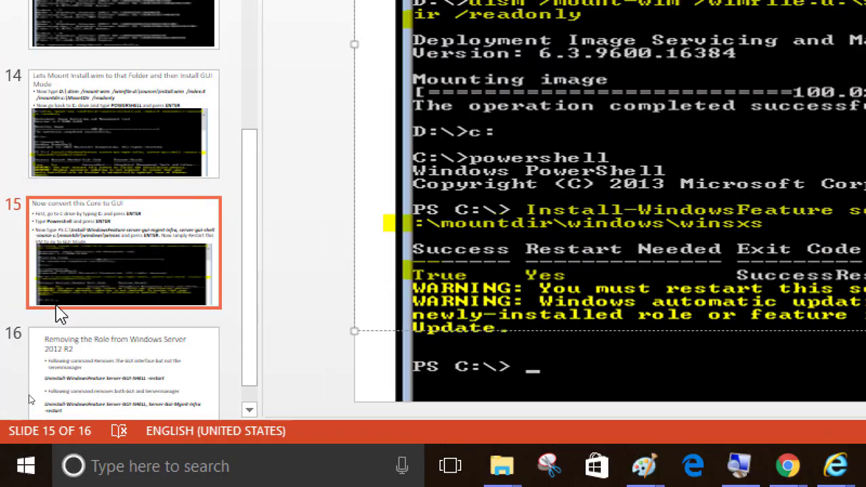
pyautogui.click(81, 373)
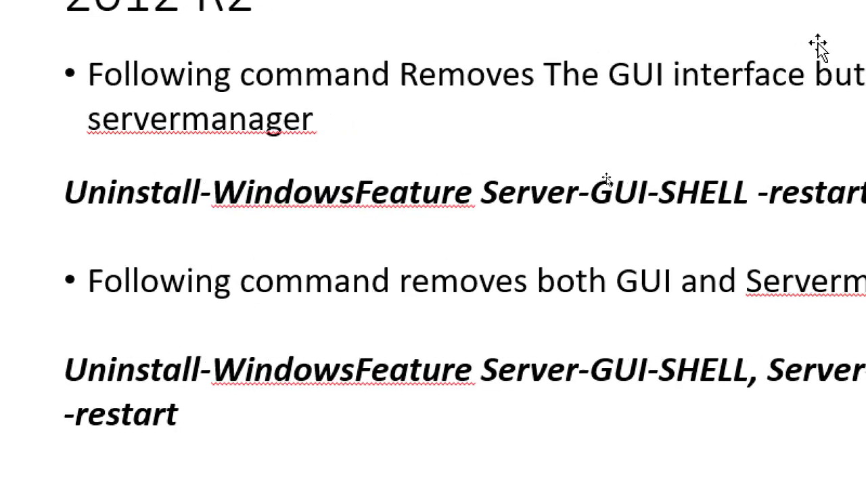